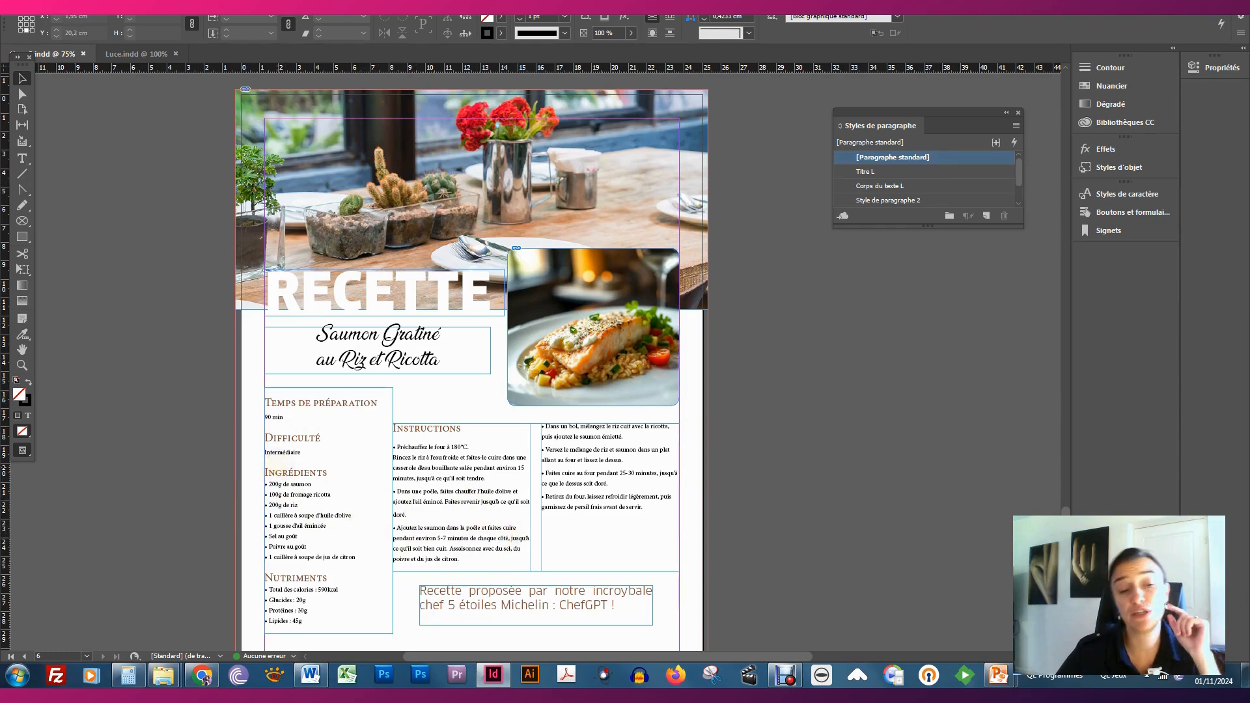
- Extract a colour theme from the header table photo and add its Coloré theme to the swatches
click(21, 335)
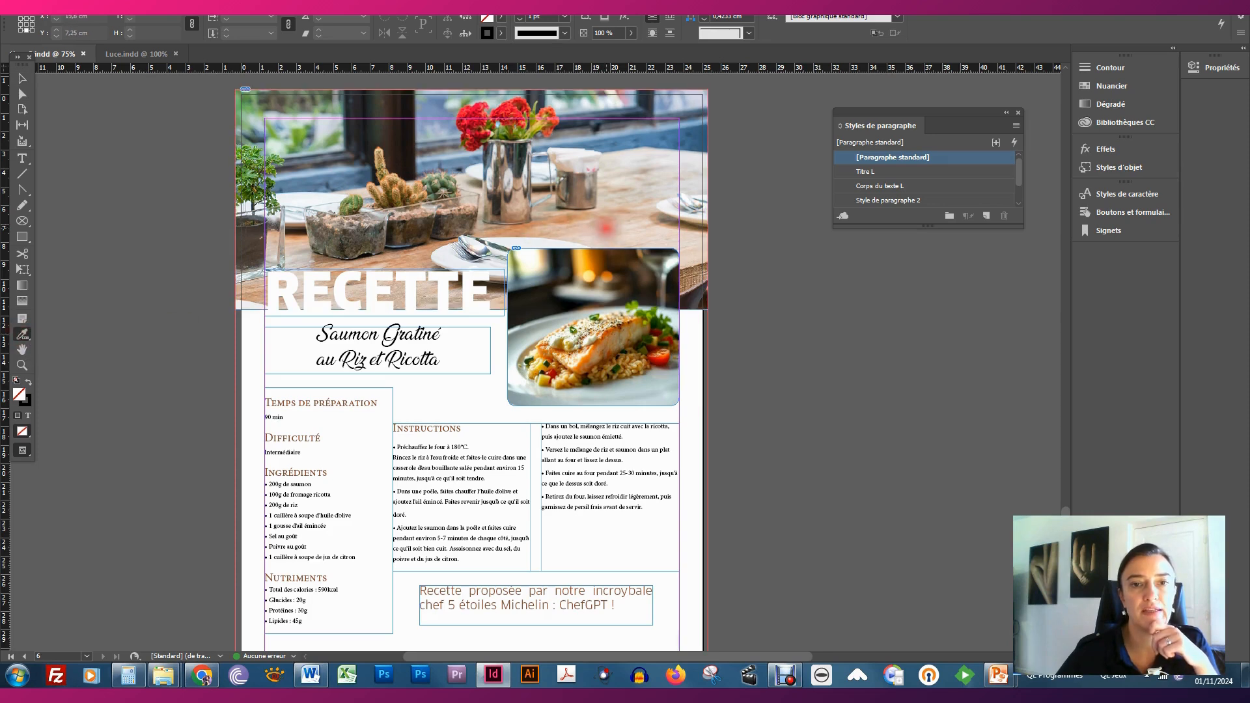
click(636, 248)
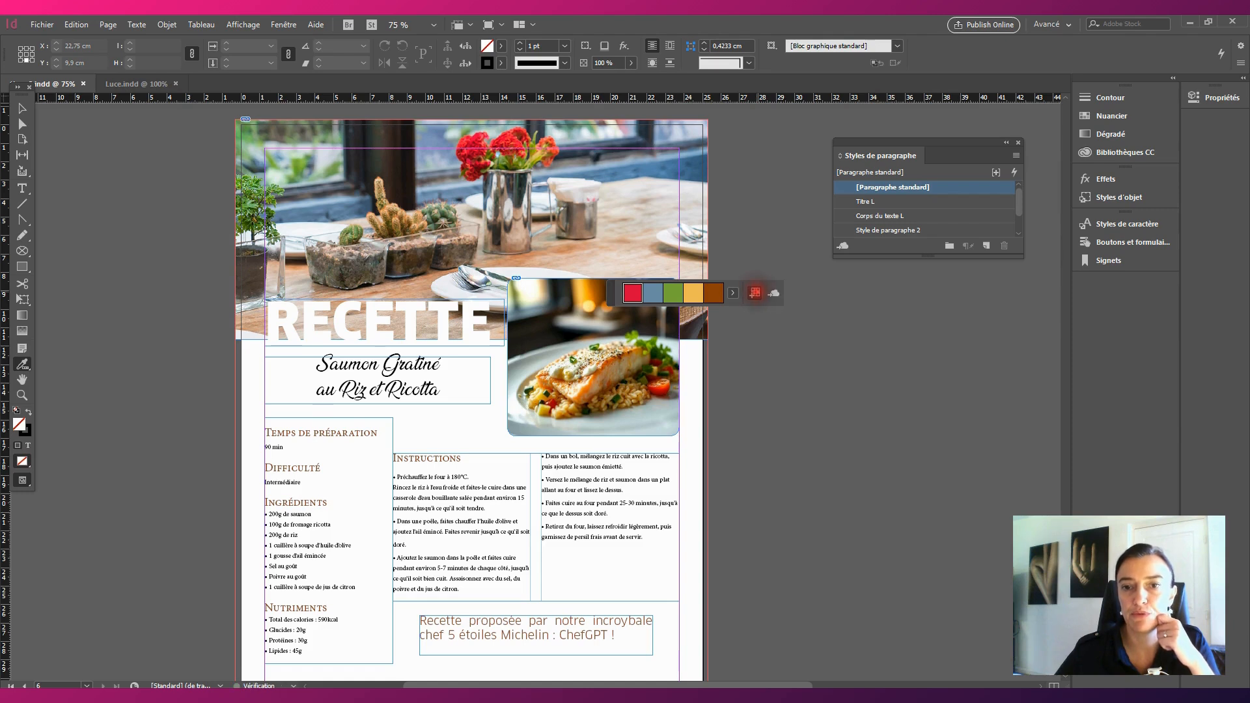
click(22, 108)
- Recolour the heading "Temps de préparation" with the red swatch C=9 M=100 J=70 N=2 from Coloré_Thème
click(345, 432)
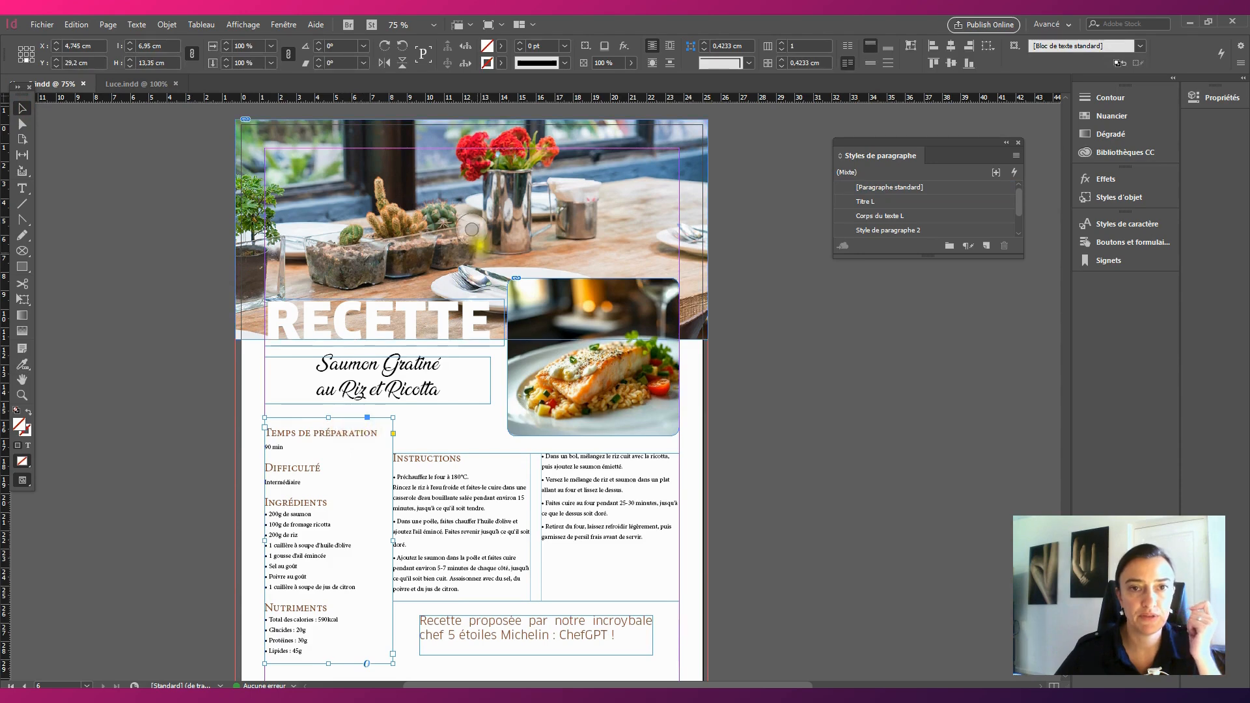
double_click(350, 433)
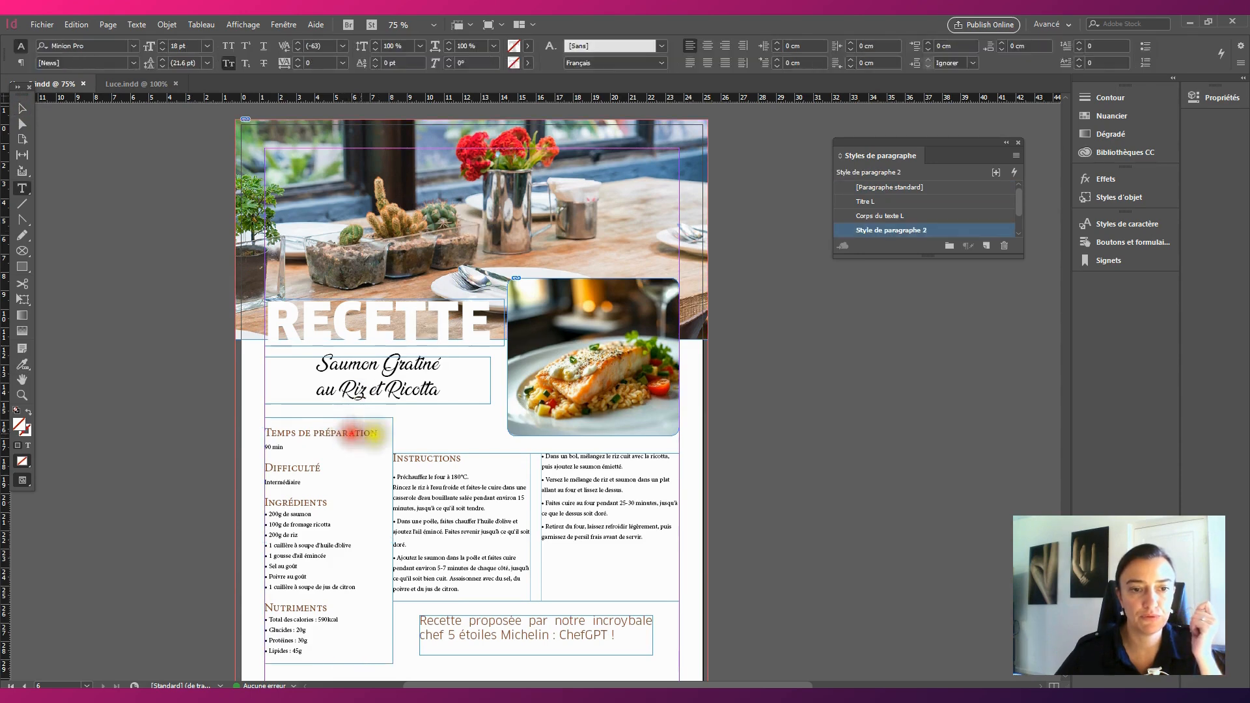
drag(378, 433, 260, 434)
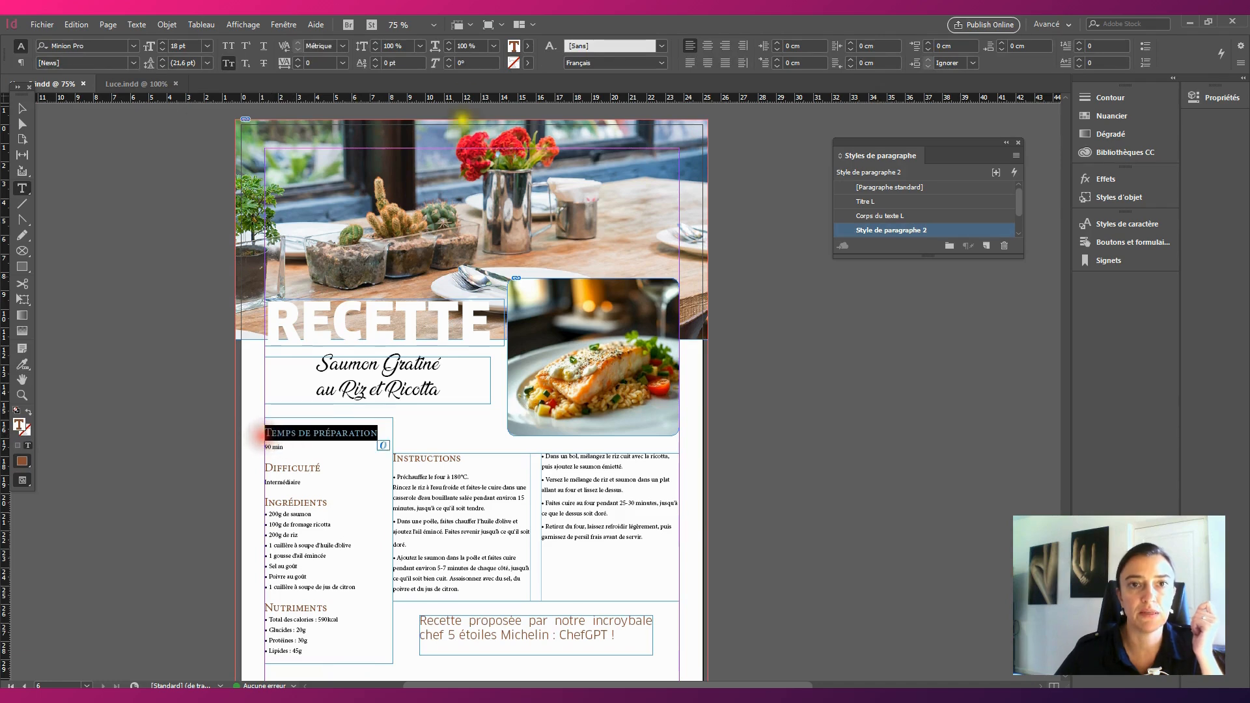
click(527, 45)
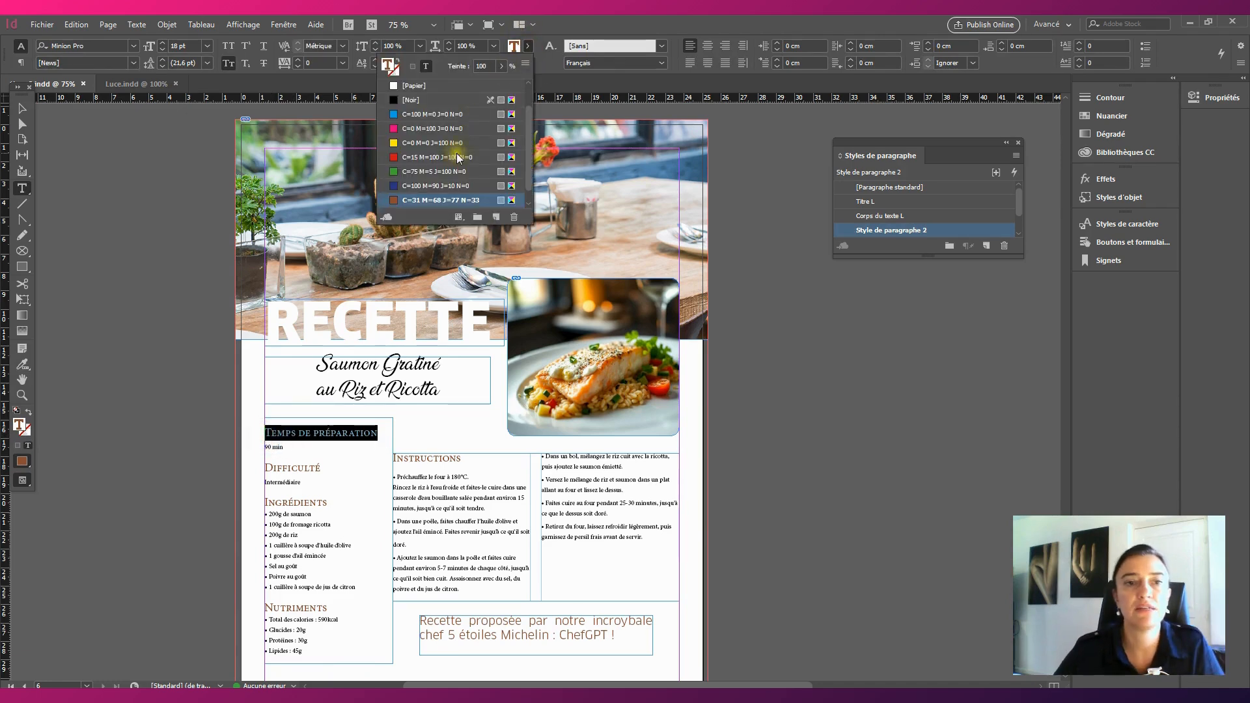
scroll(456, 166, down, 1)
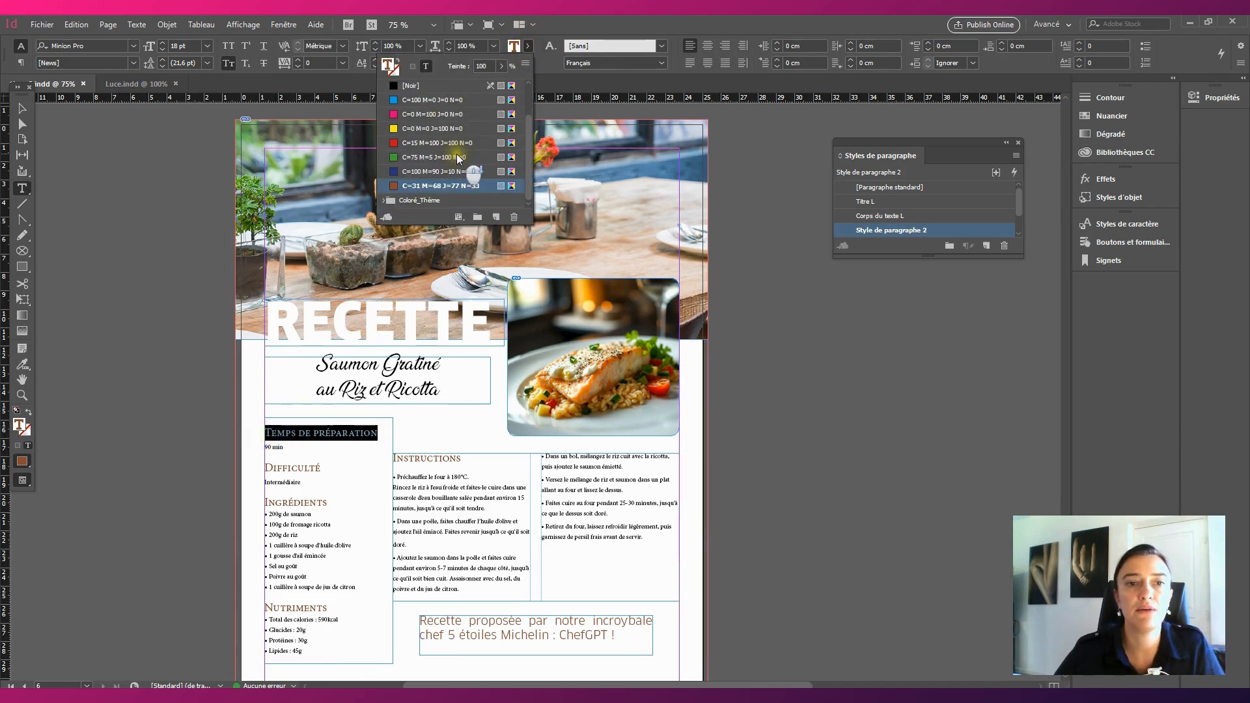
click(383, 200)
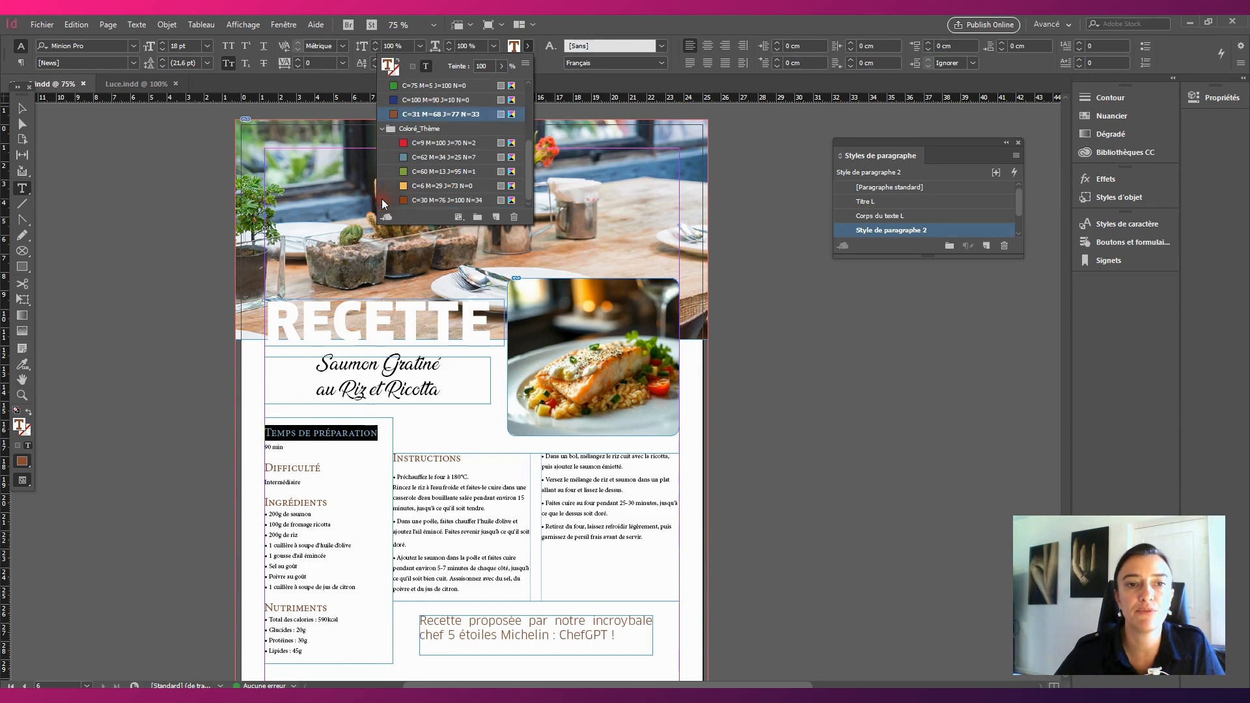
click(451, 144)
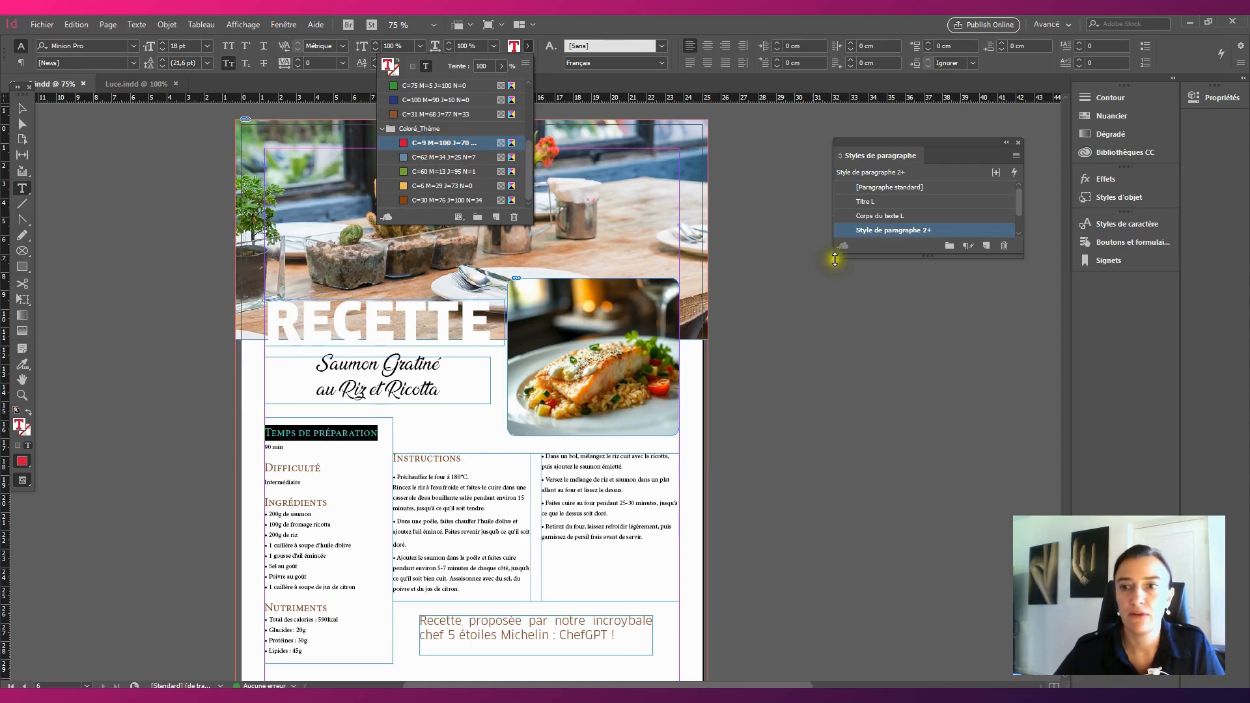
- Create a paragraph style from the recoloured heading and name it TITRE L
click(986, 245)
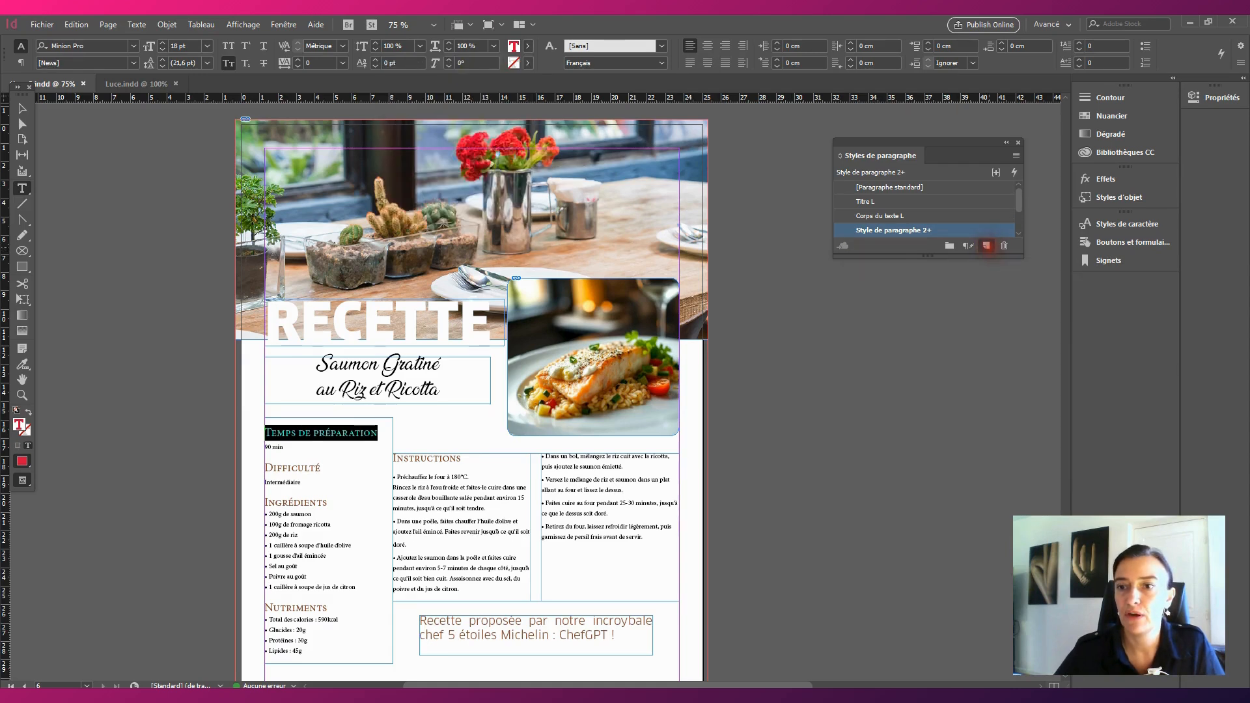
scroll(932, 214, down, 2)
click(910, 189)
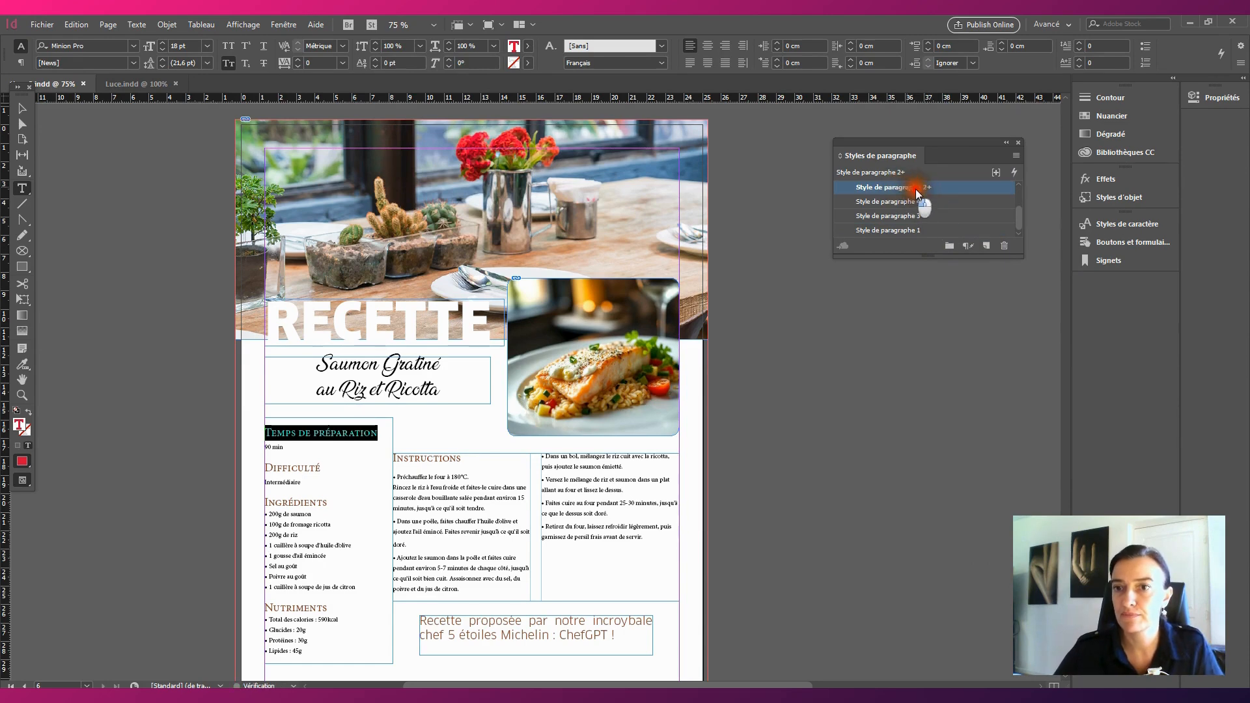
double_click(917, 189)
click(908, 557)
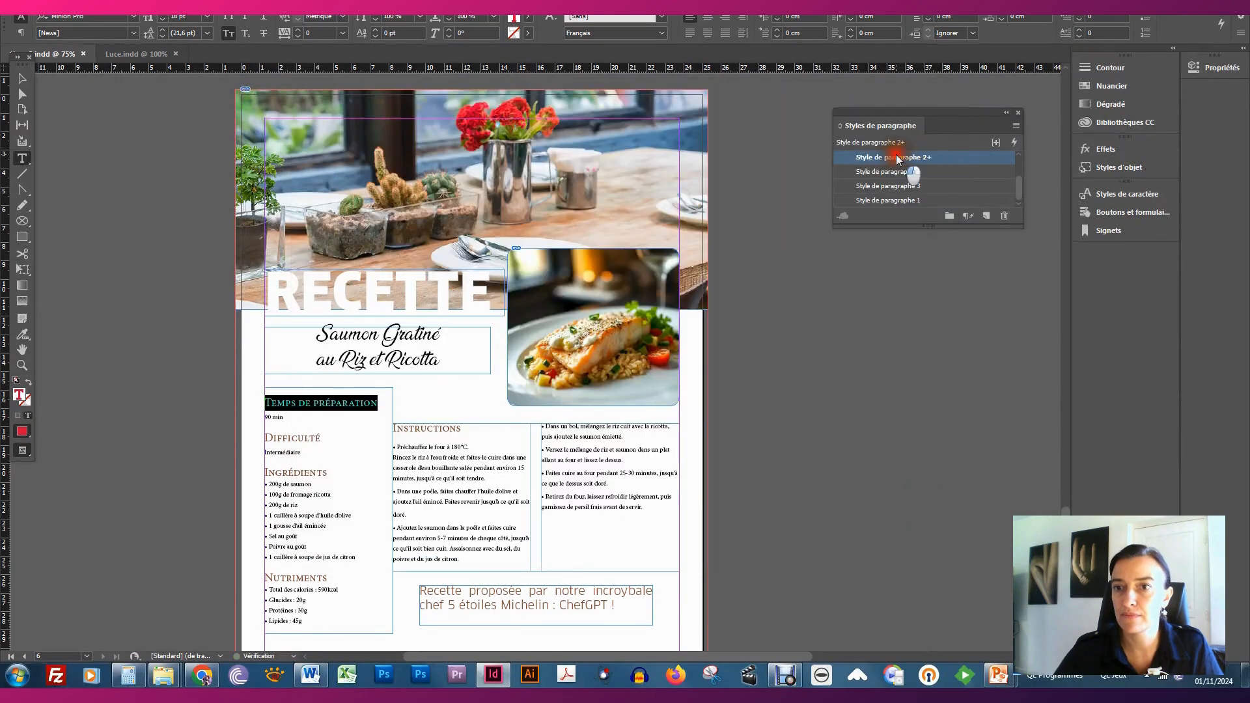
double_click(897, 159)
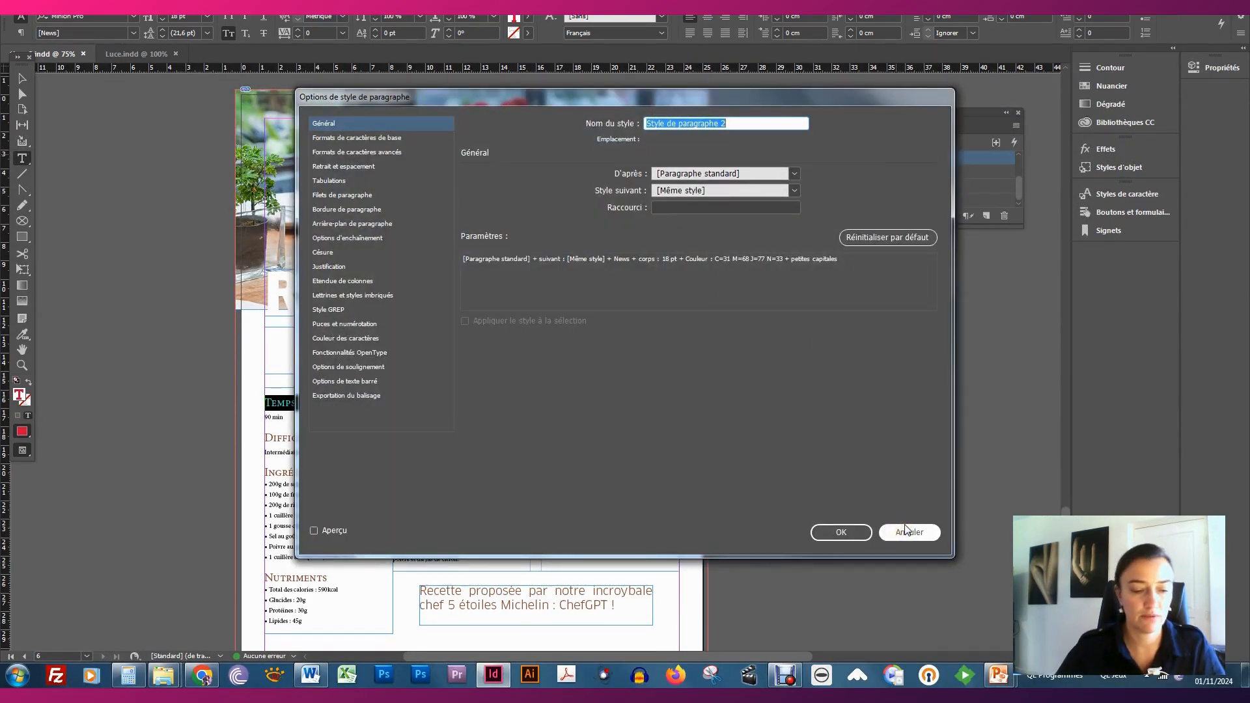
text(TITRE L)
key(Return)
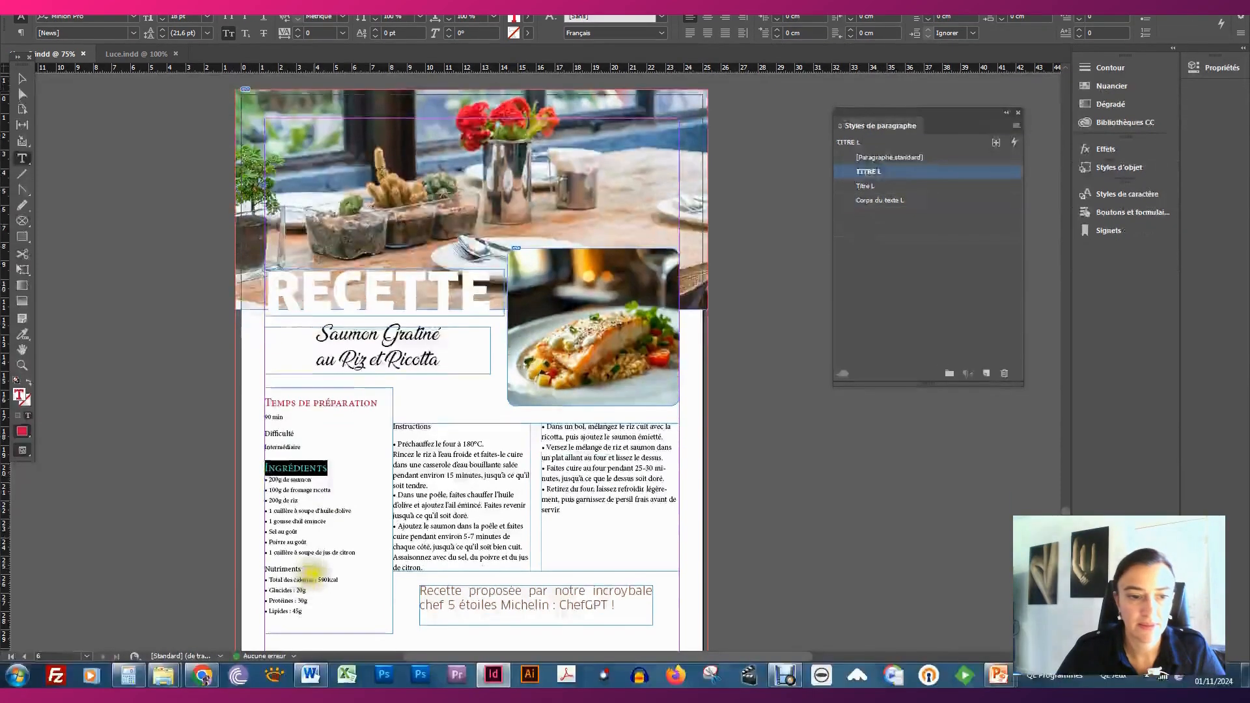
- Apply the TITRE L style to the "Nutriments" and "Instructions" headings and to the closing ChefGPT sentence, then deselect the text frame
drag(303, 600, 259, 600)
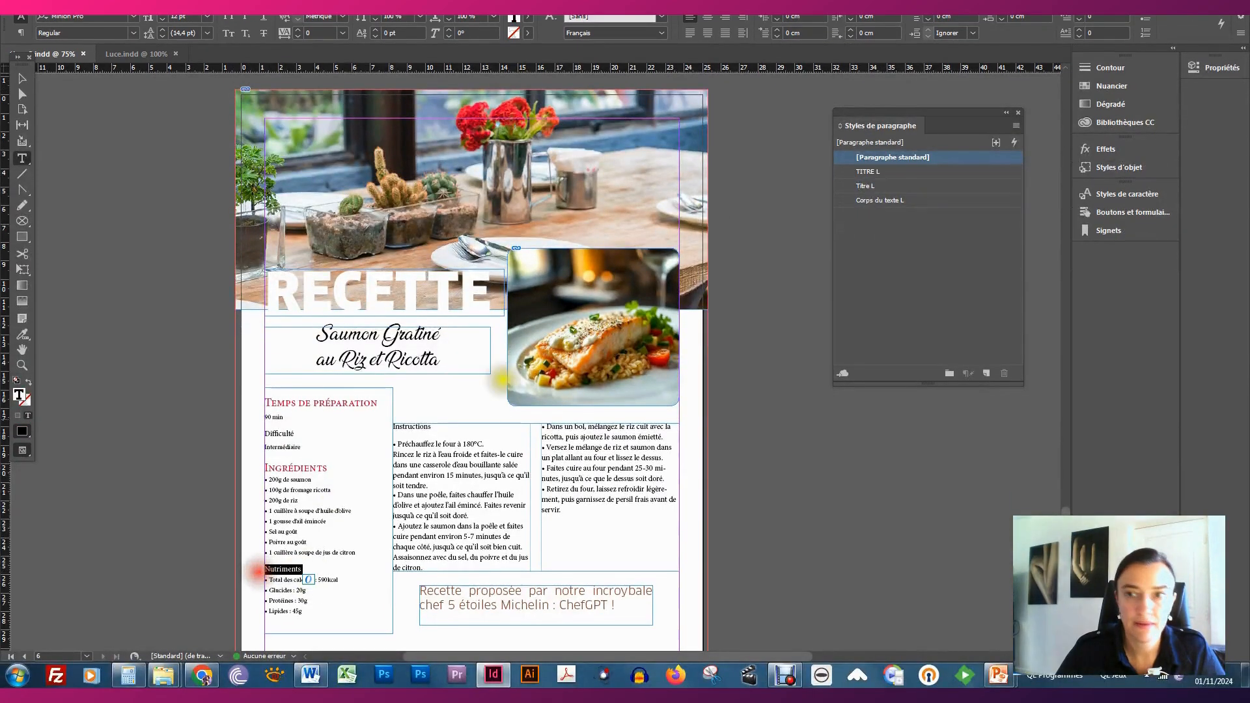
click(869, 186)
drag(432, 427, 389, 427)
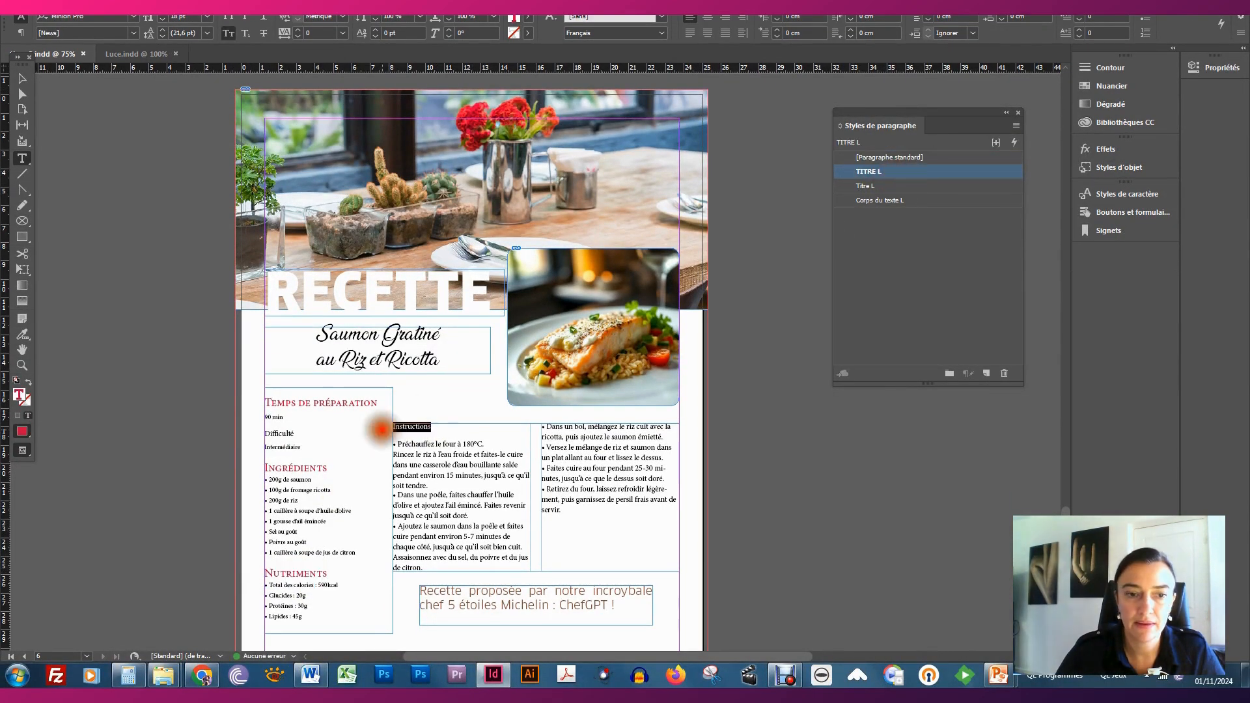
click(890, 171)
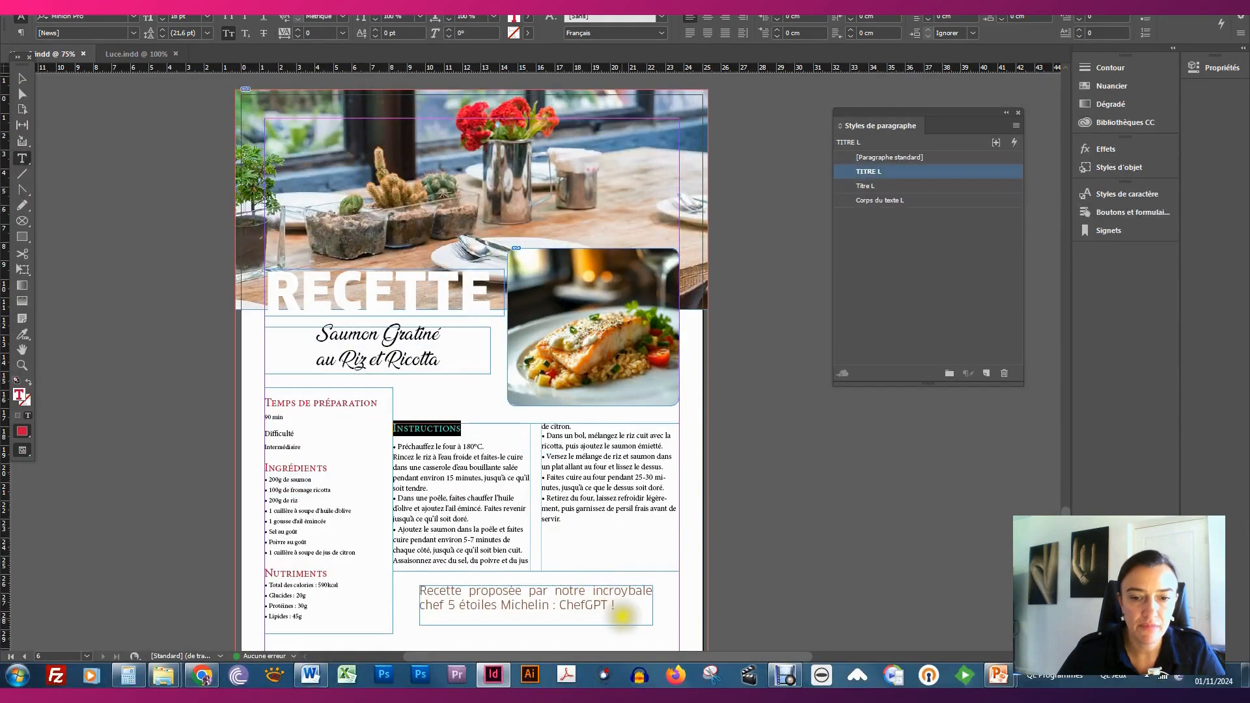
drag(622, 615, 410, 584)
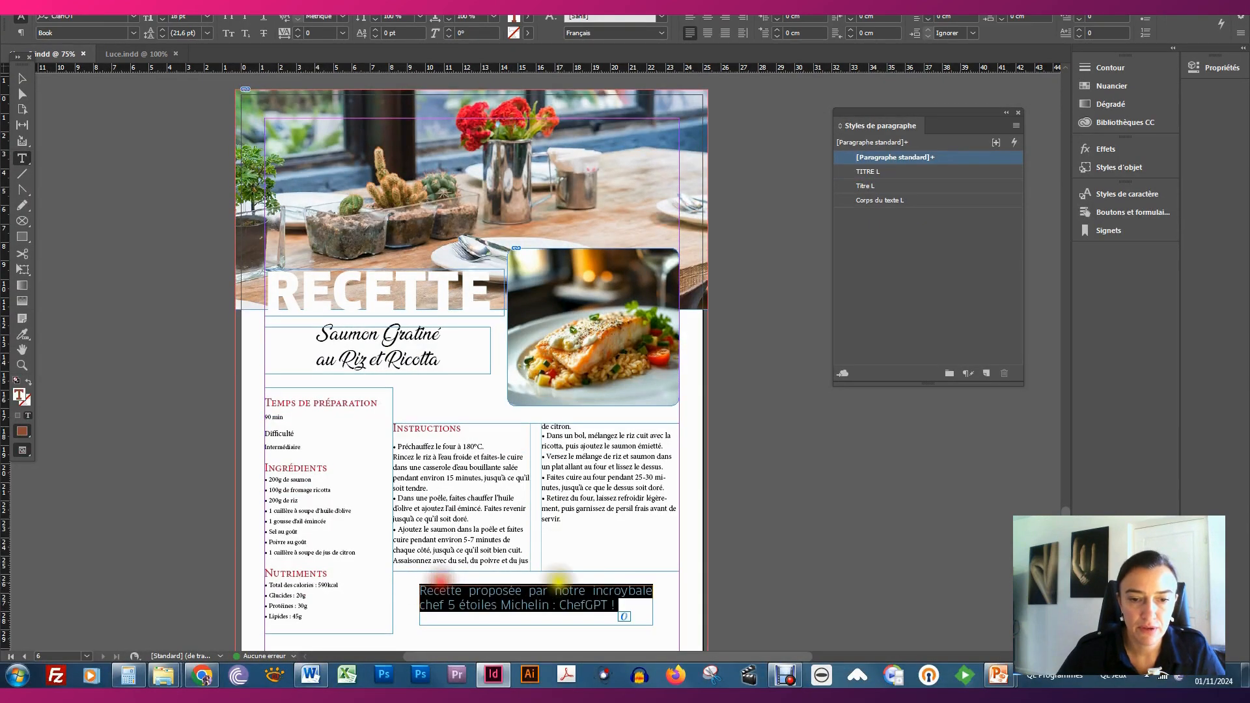
click(882, 170)
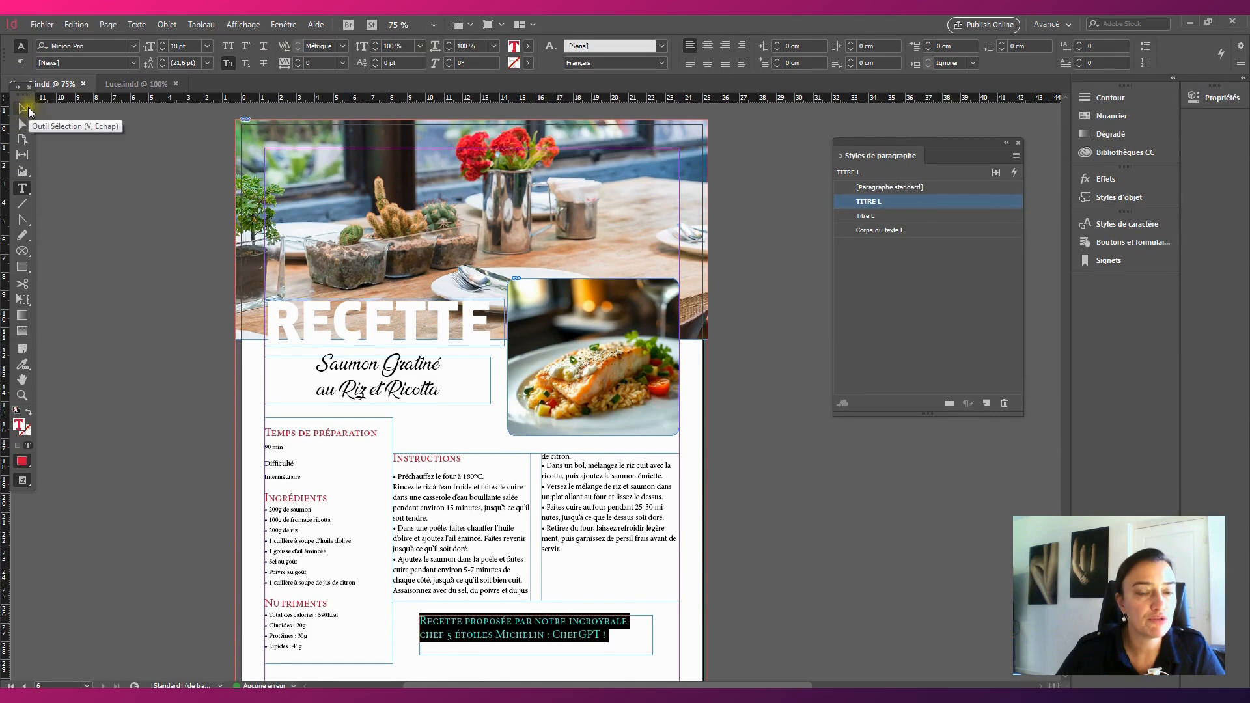
click(27, 110)
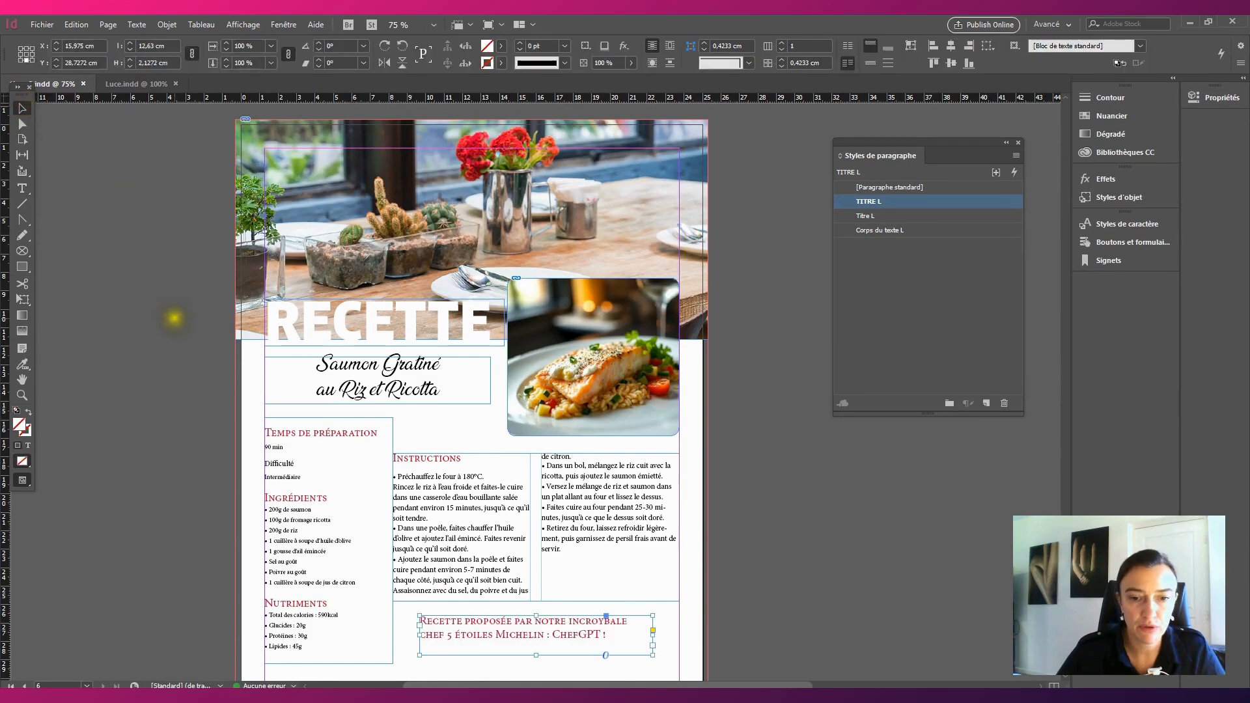
click(174, 318)
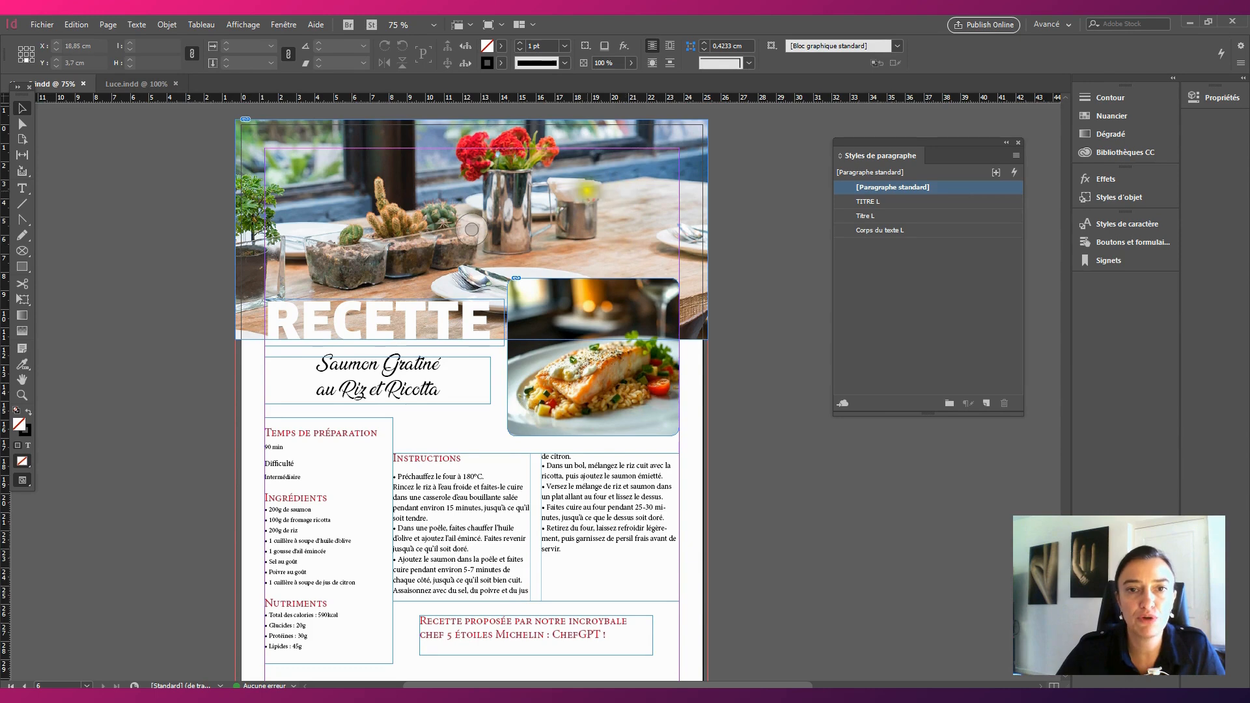
click(502, 46)
scroll(407, 183, down, 4)
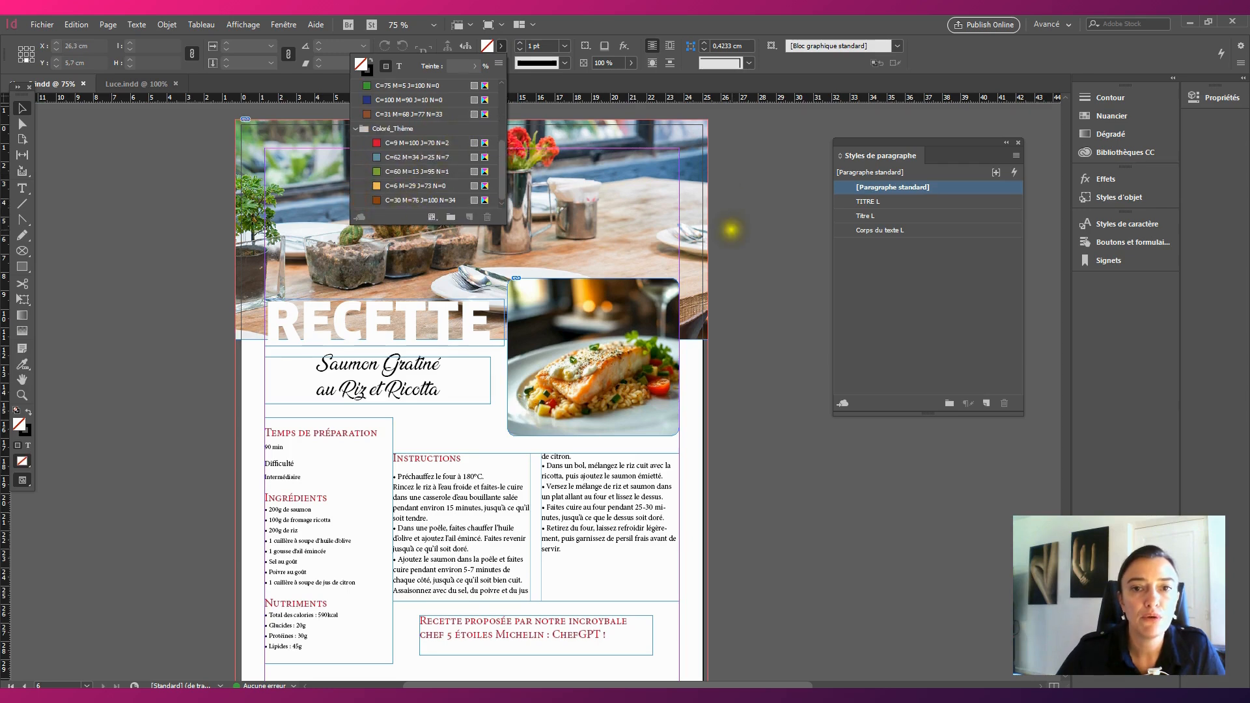
click(746, 224)
- Extract a colour theme from the salmon dish photo, choose its Clair variant and add it to the swatches
click(22, 369)
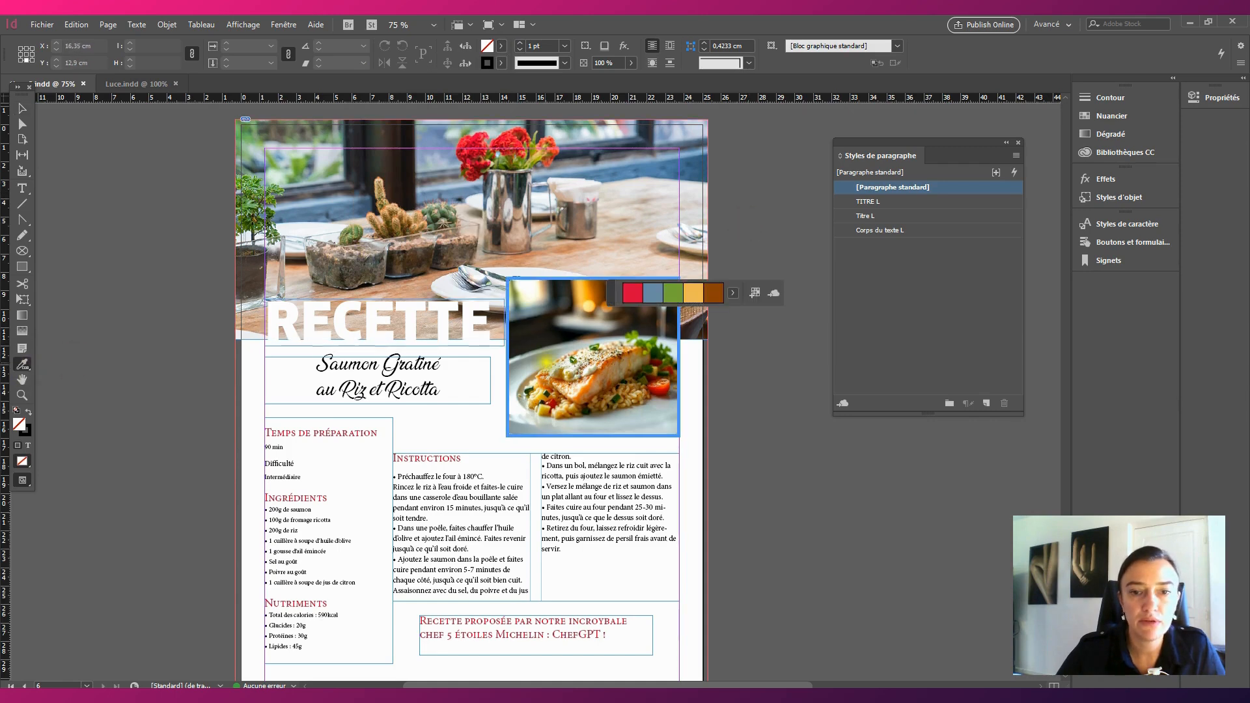
click(590, 371)
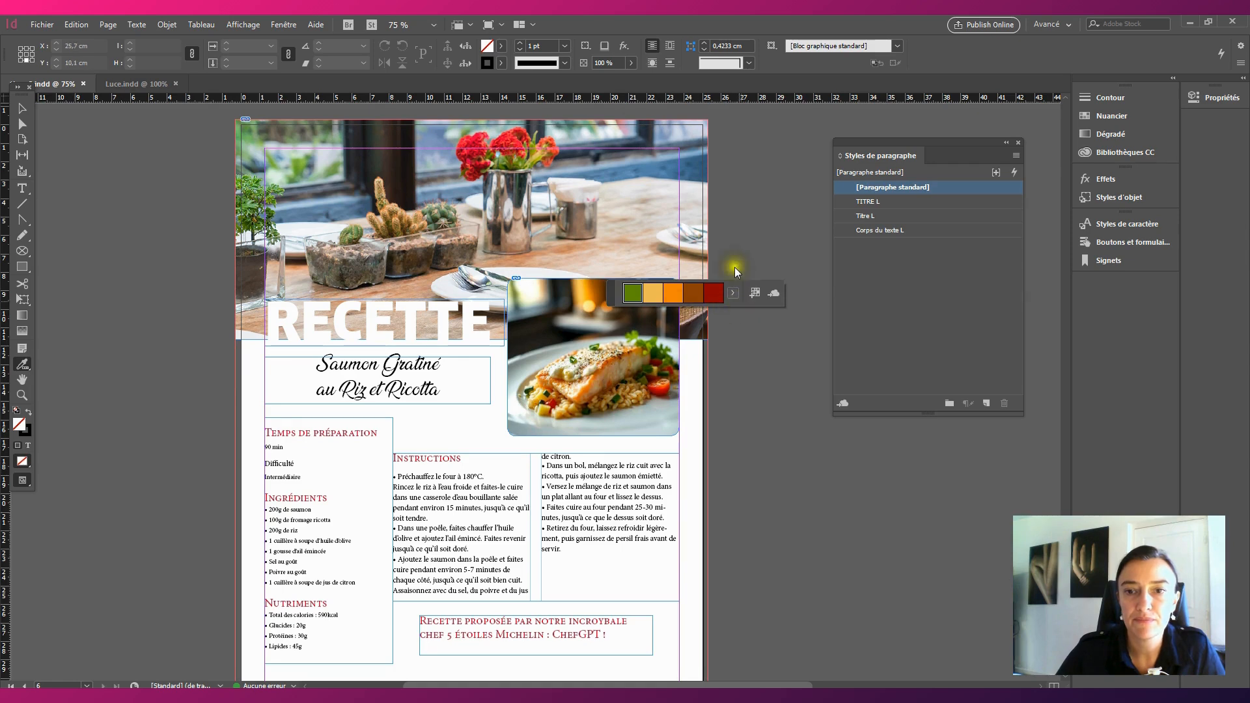
click(734, 295)
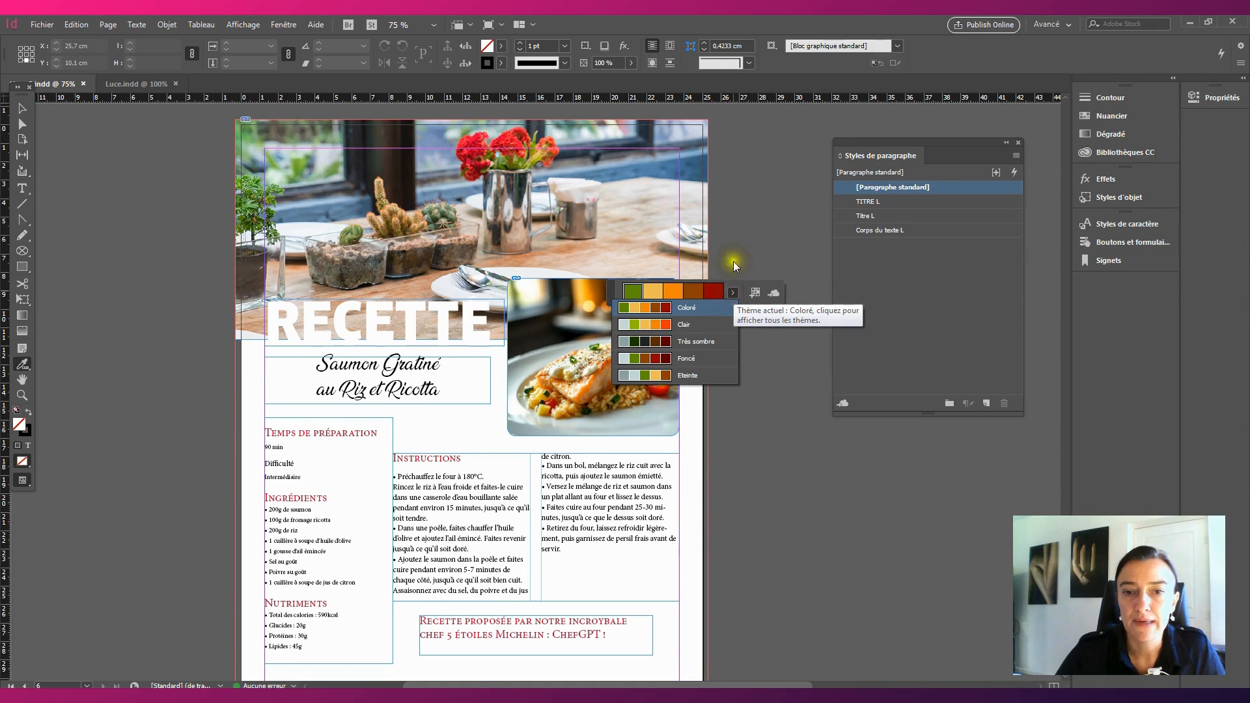
scroll(716, 324, down, 2)
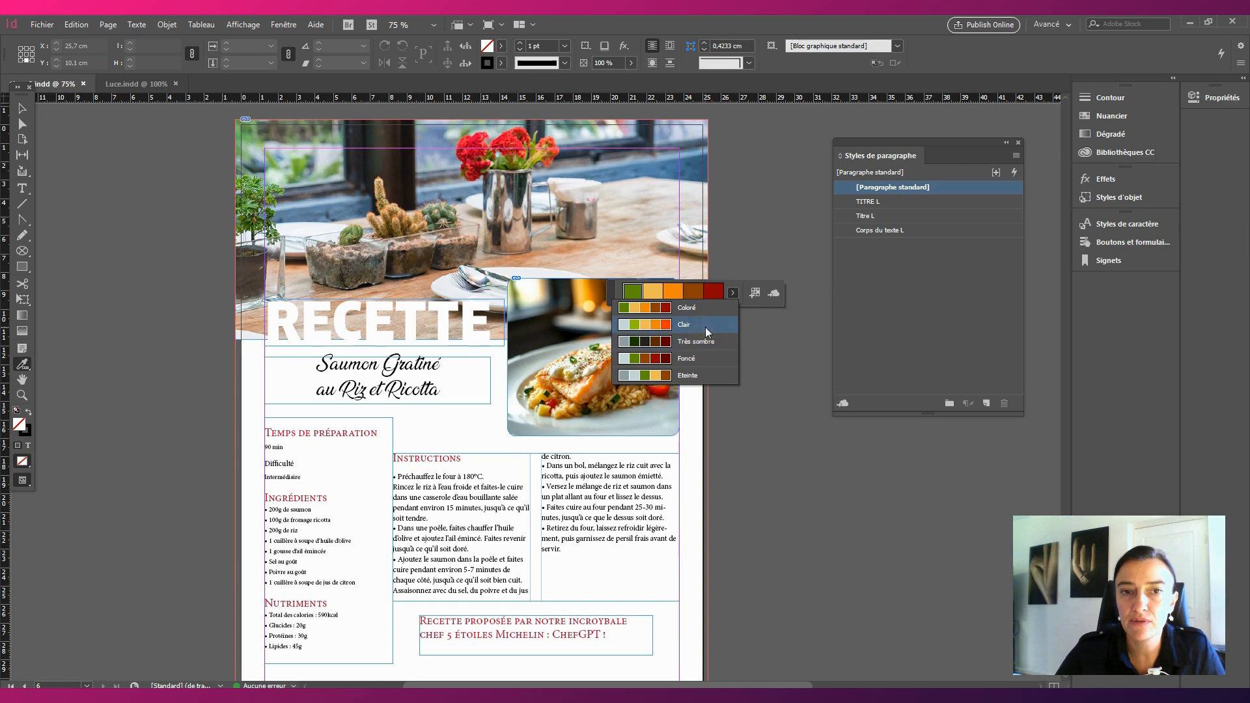
click(698, 325)
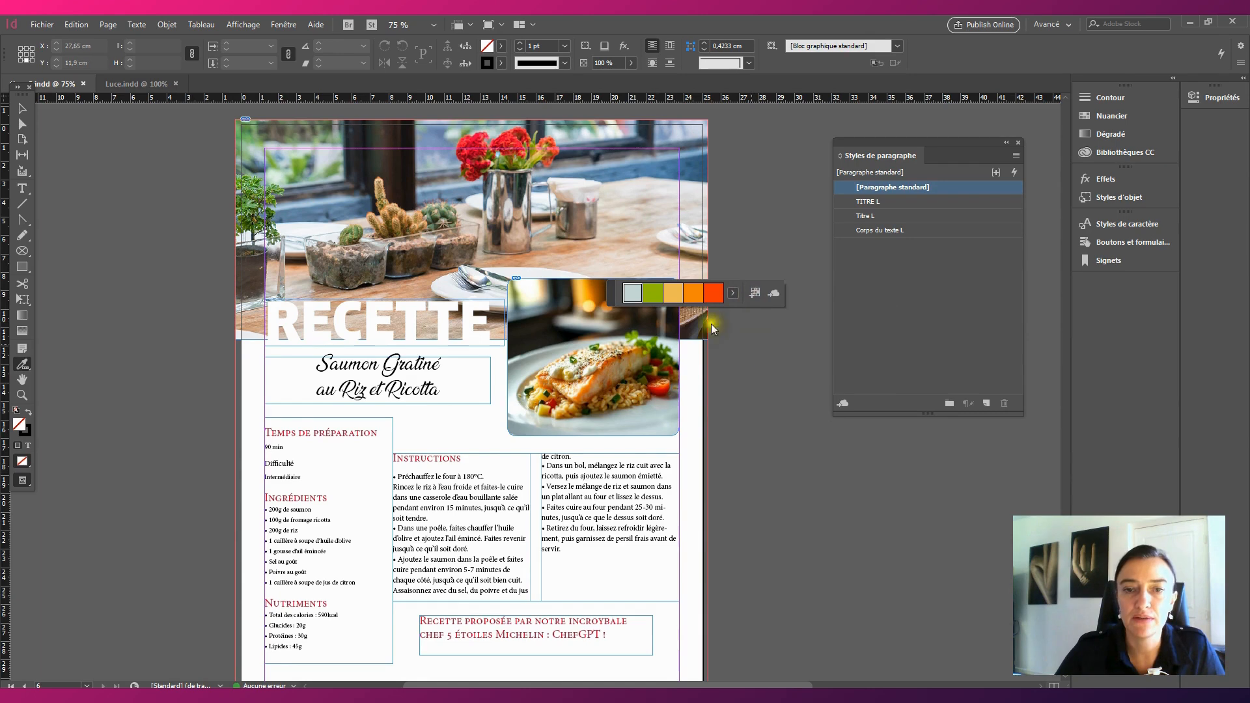
- Draw a rectangle about 7 cm wide and 13.9 cm high over the column from "Temps de préparation" to "Nutriments"
click(22, 109)
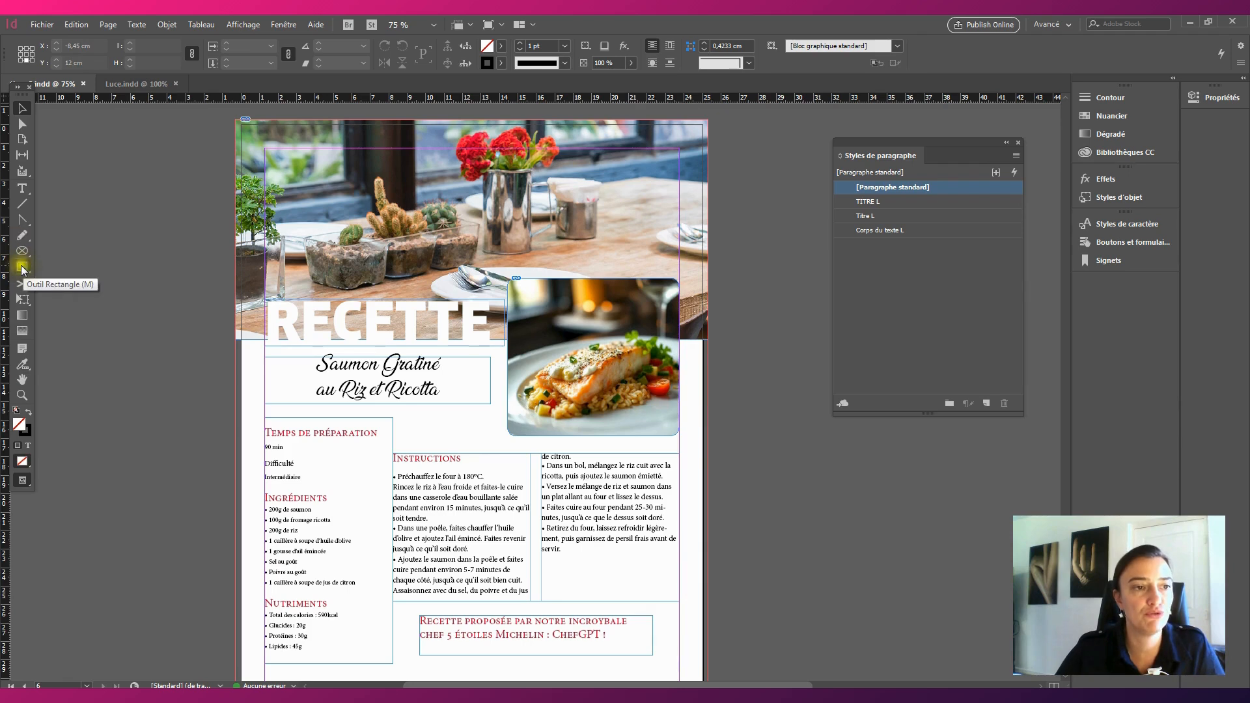
click(22, 267)
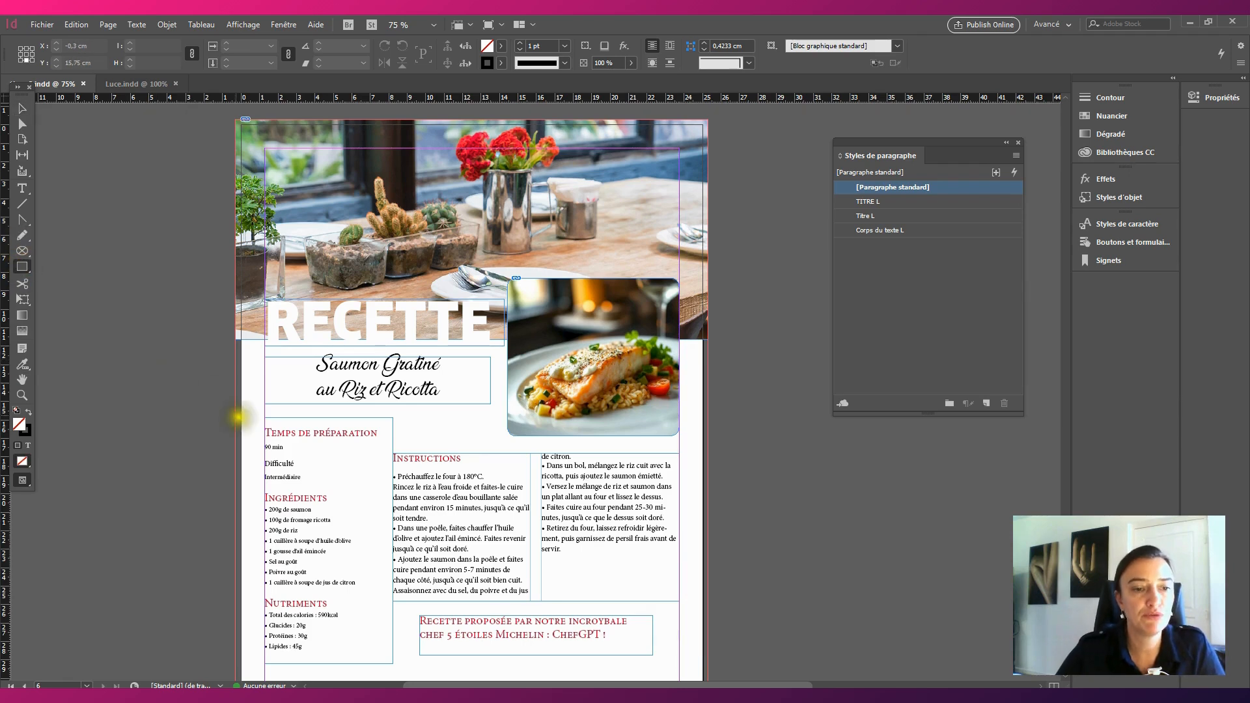
drag(255, 414, 384, 640)
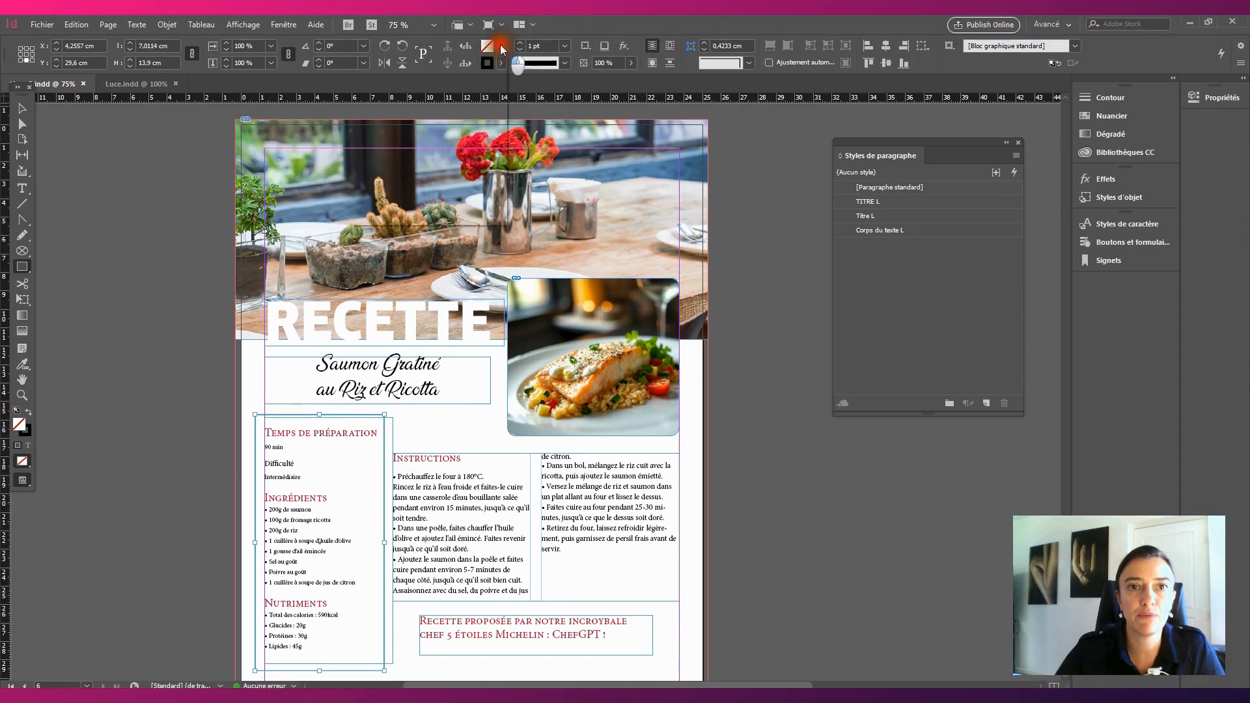
- Fill the rectangle with the orange swatch C=1 M=56 J=98 N=0 from Clair_Thème
click(501, 48)
scroll(442, 130, down, 2)
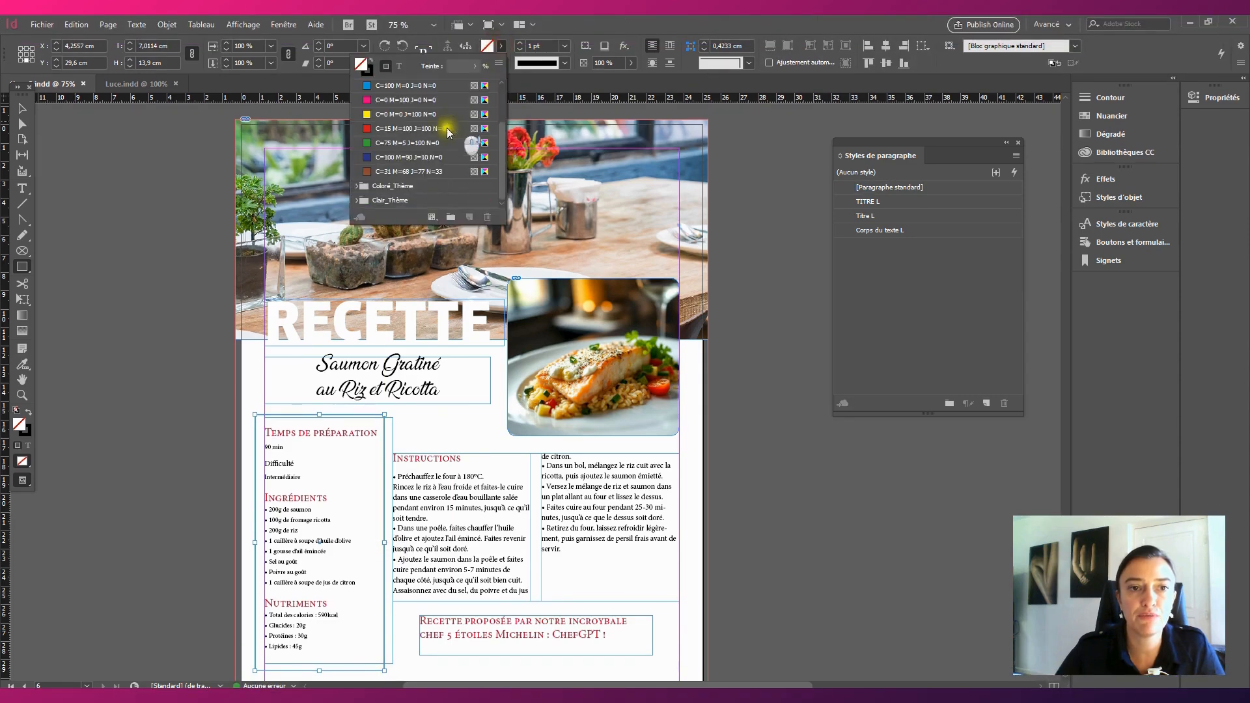
click(356, 196)
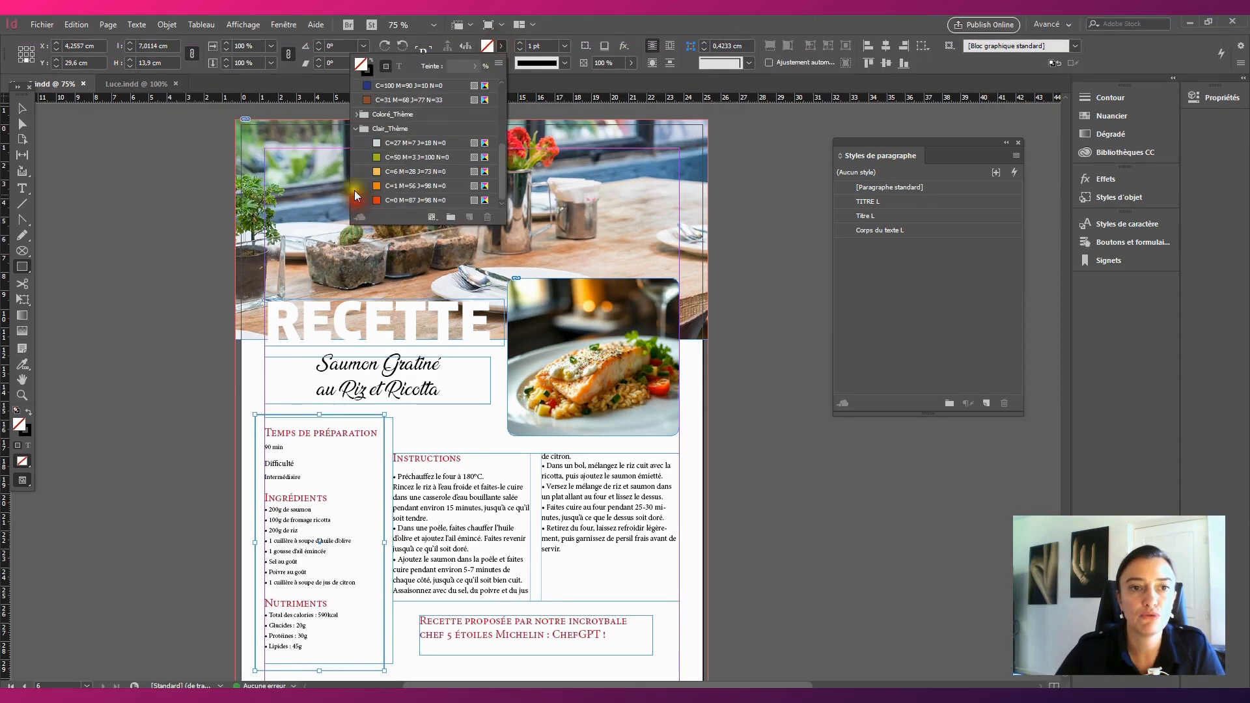
click(357, 114)
scroll(390, 133, down, 2)
scroll(390, 134, down, 3)
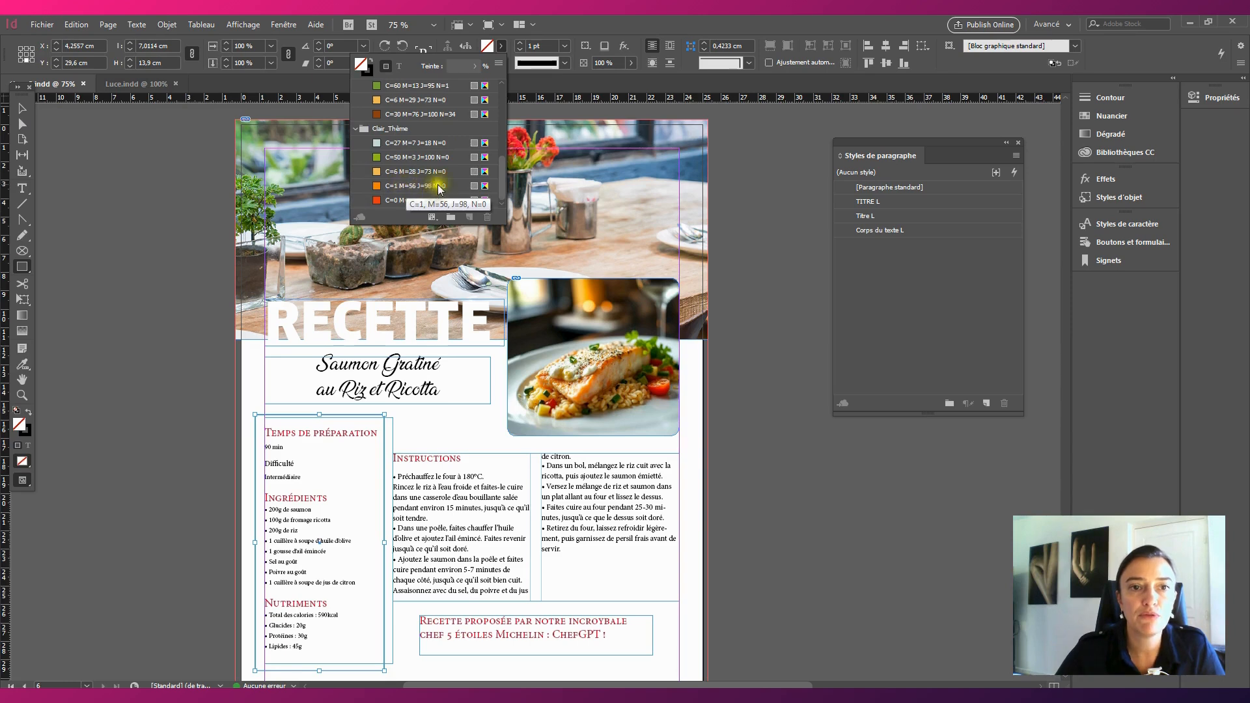
click(434, 186)
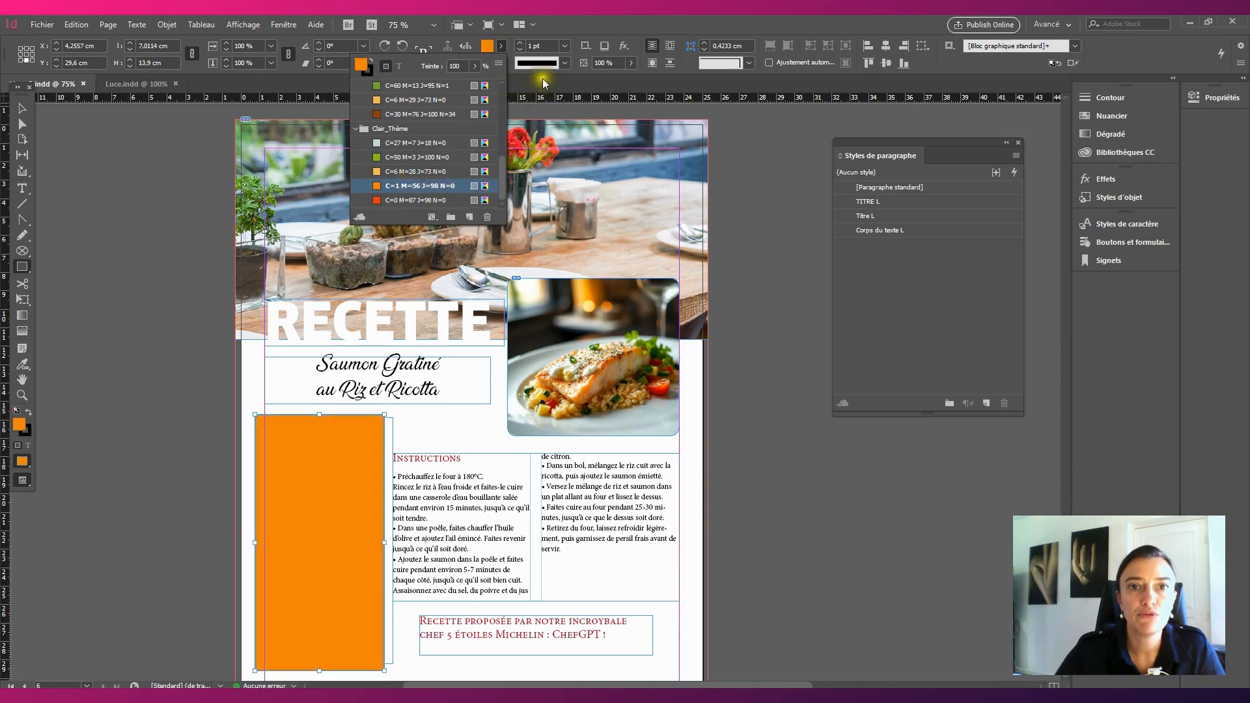
- Reduce the orange rectangle's opacity to 53 %, then deselect it
click(631, 62)
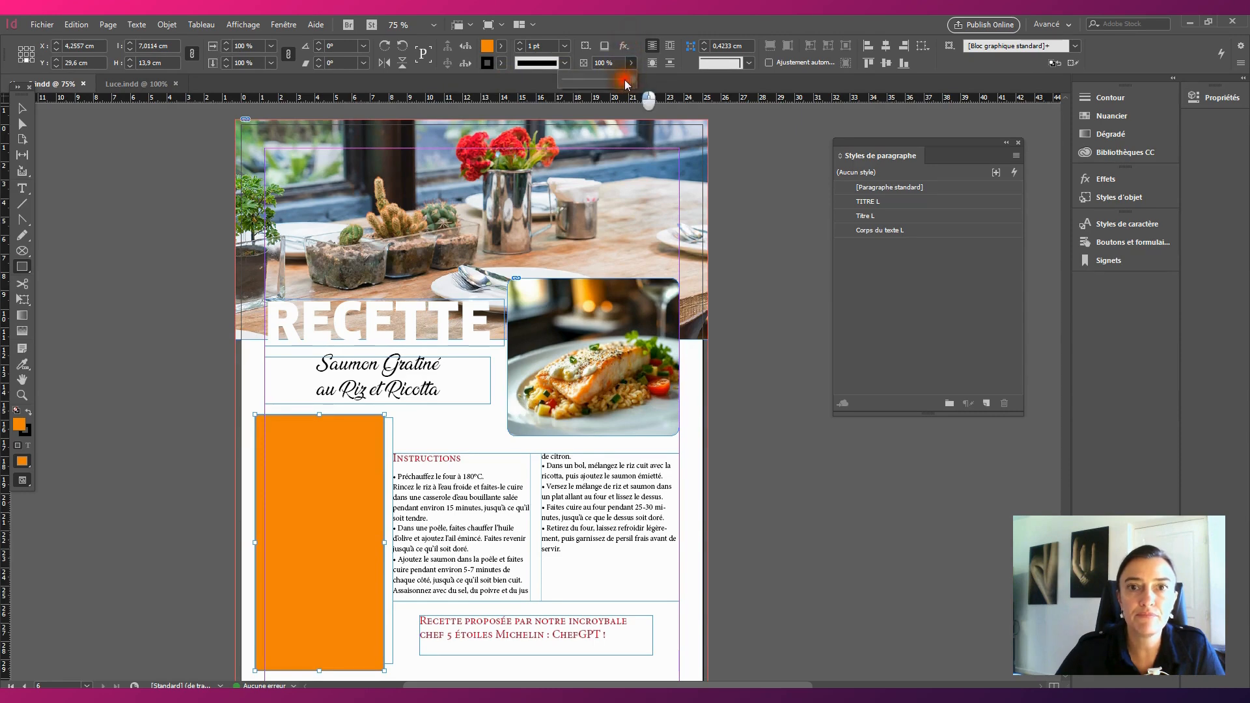
drag(631, 81, 600, 83)
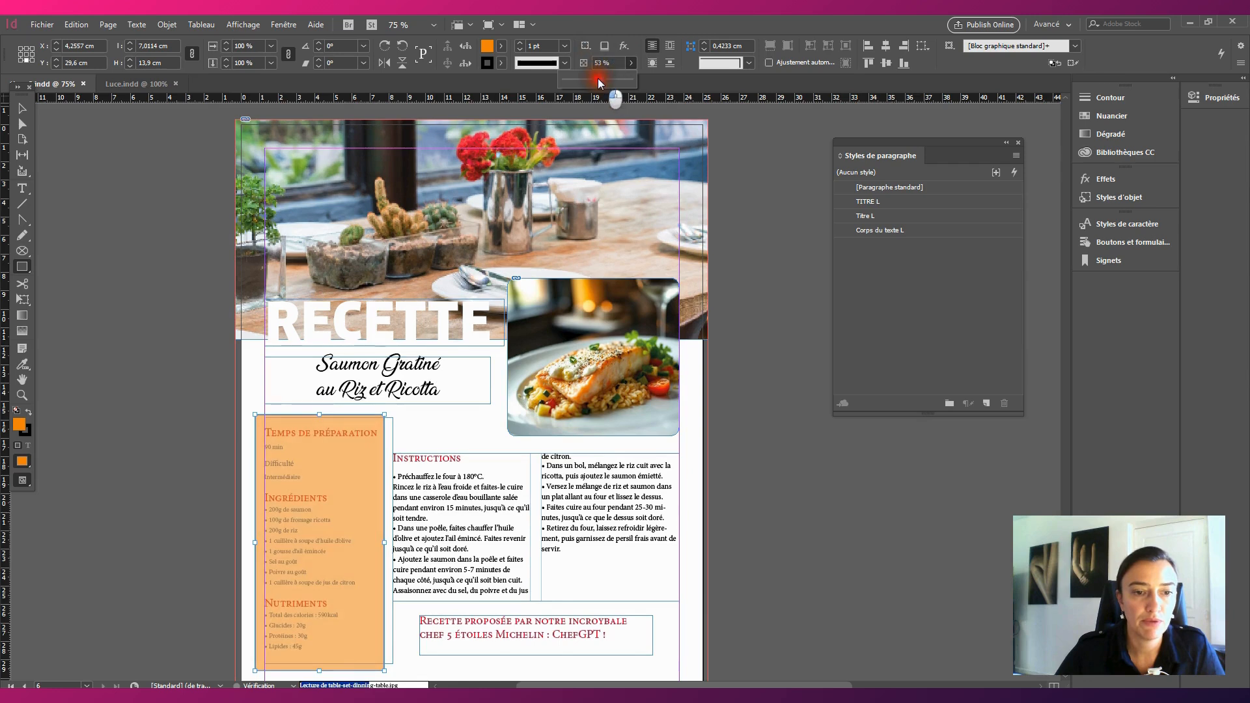
key(v)
click(104, 303)
- Send the orange rectangle to the back so it lies behind the ingredients text, then deselect it
click(259, 431)
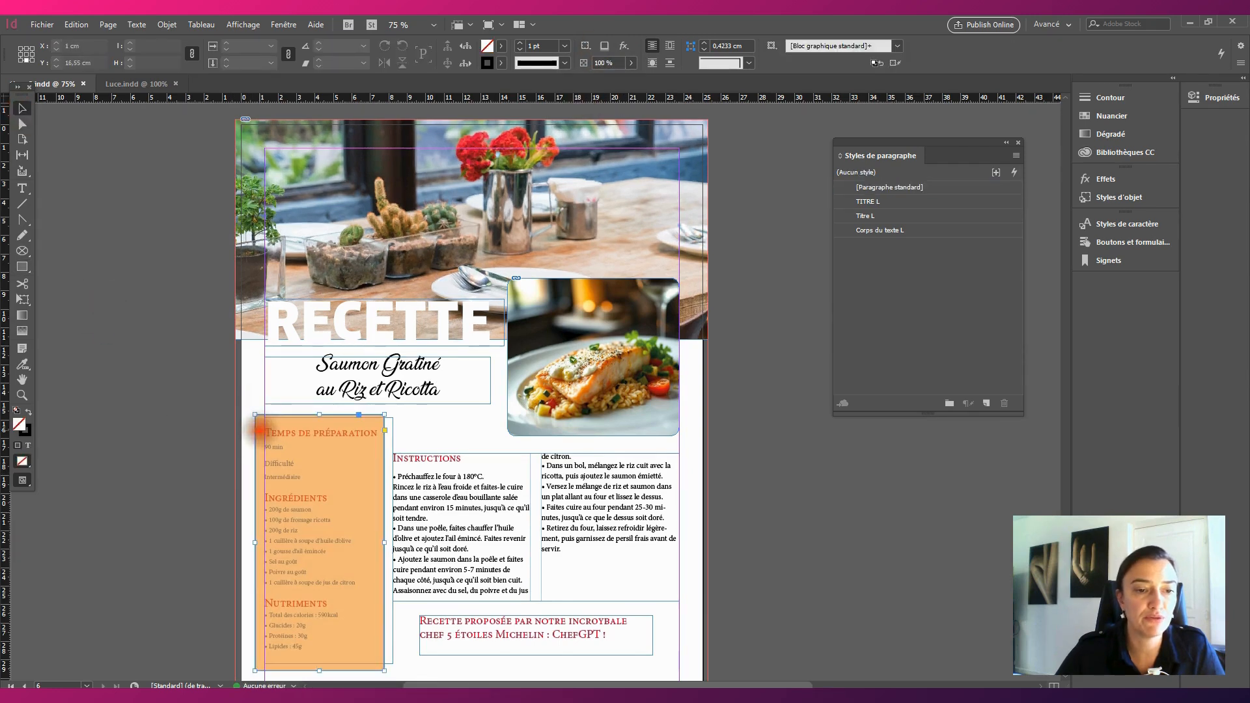
right_click(259, 431)
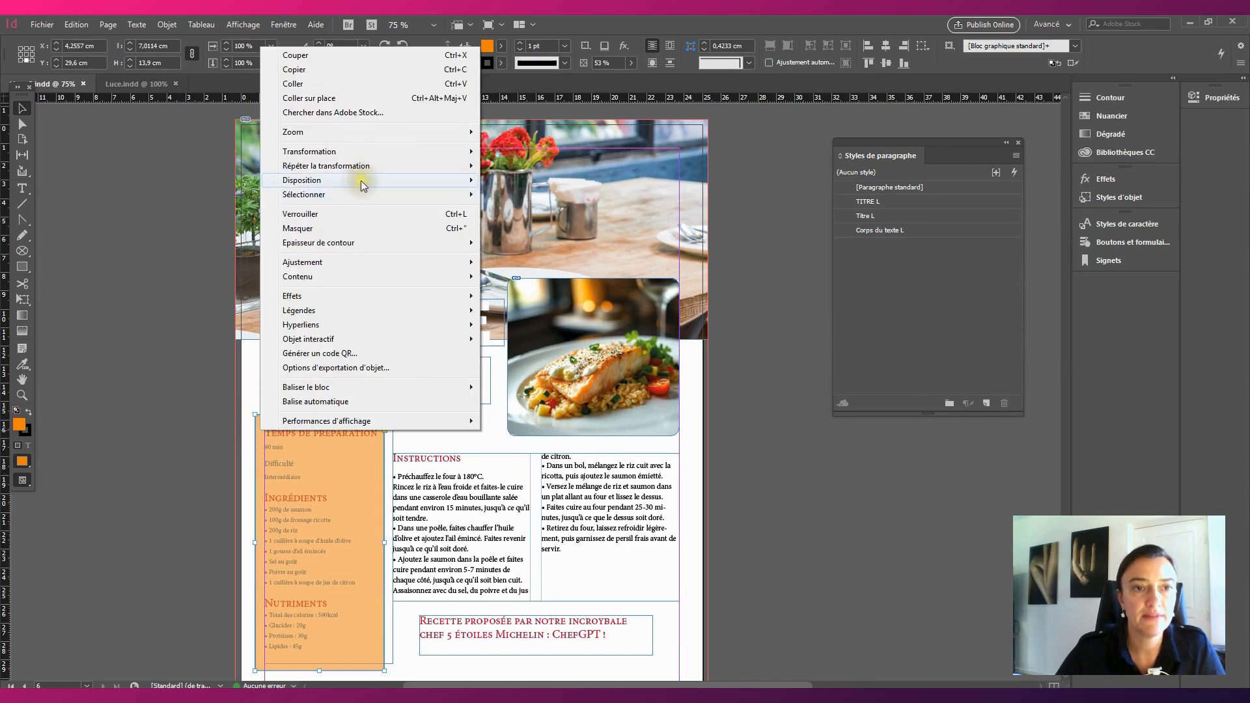
mouse_move(268, 186)
click(167, 194)
click(153, 384)
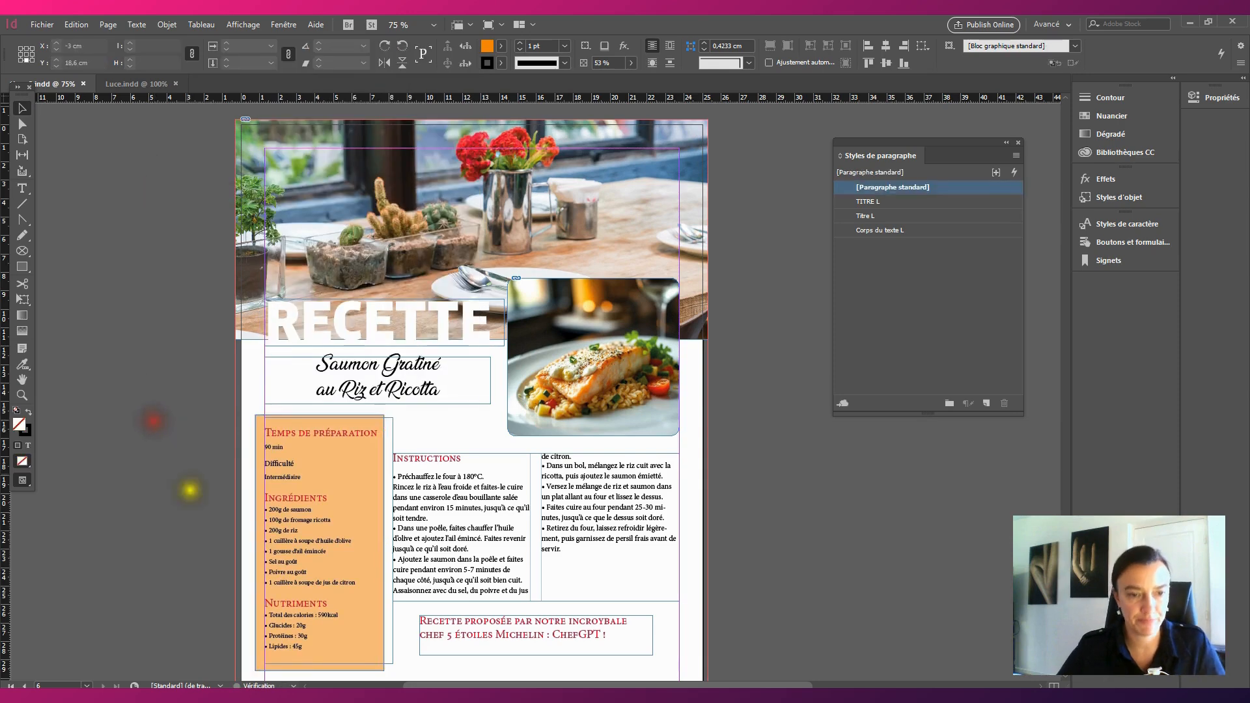
- Give the orange rectangle a 1 pt stroke in the brown swatch C=31 M=68 J=77 N=33
scroll(189, 492, down, 3)
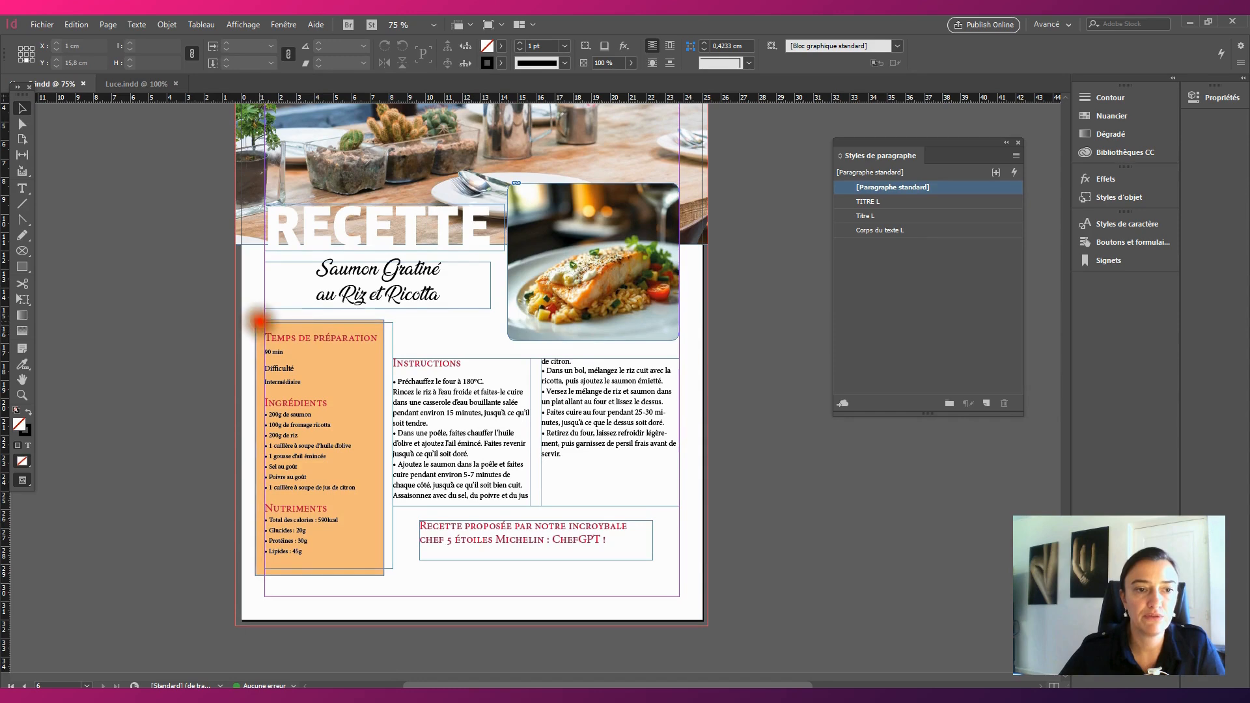
click(258, 321)
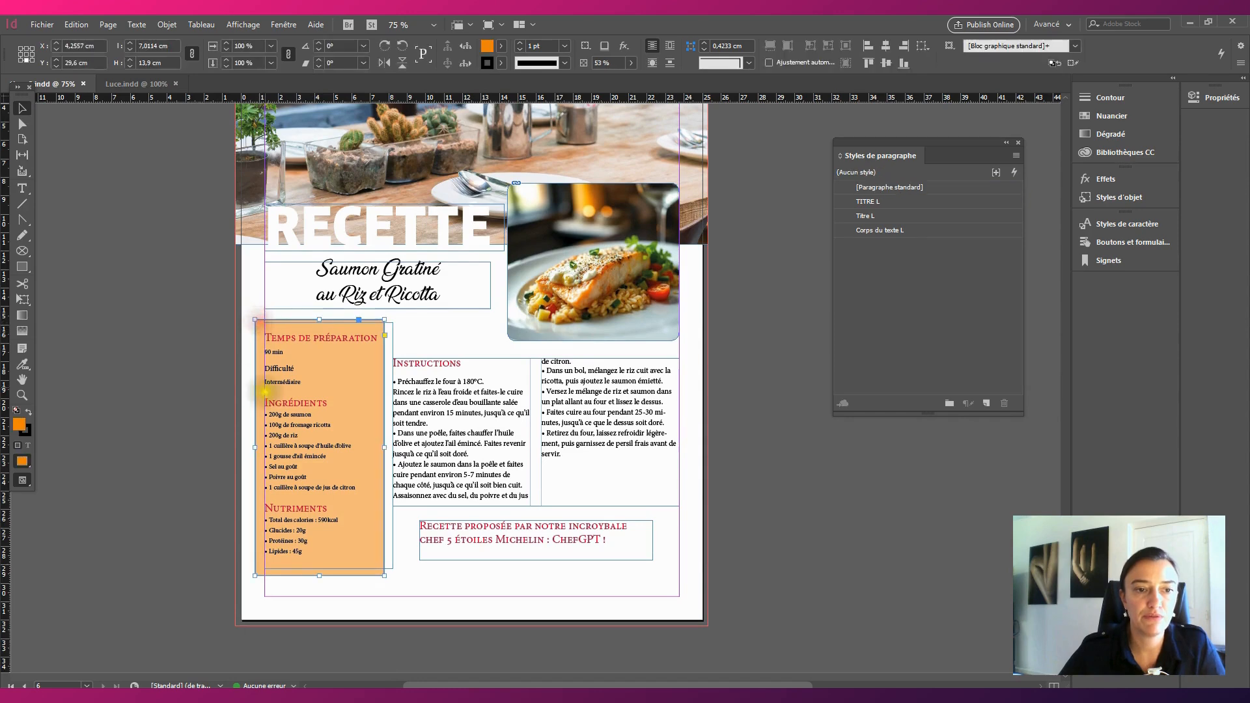
click(500, 63)
scroll(443, 170, down, 2)
click(422, 189)
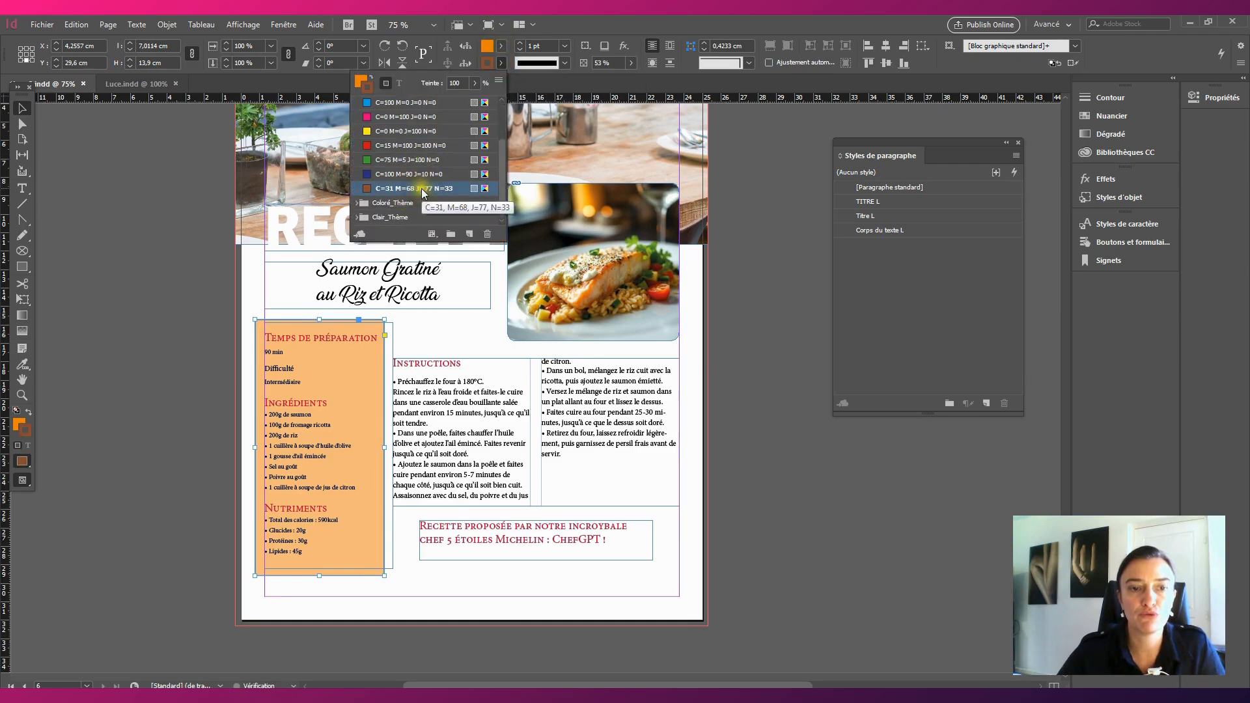
click(520, 51)
click(520, 50)
click(520, 43)
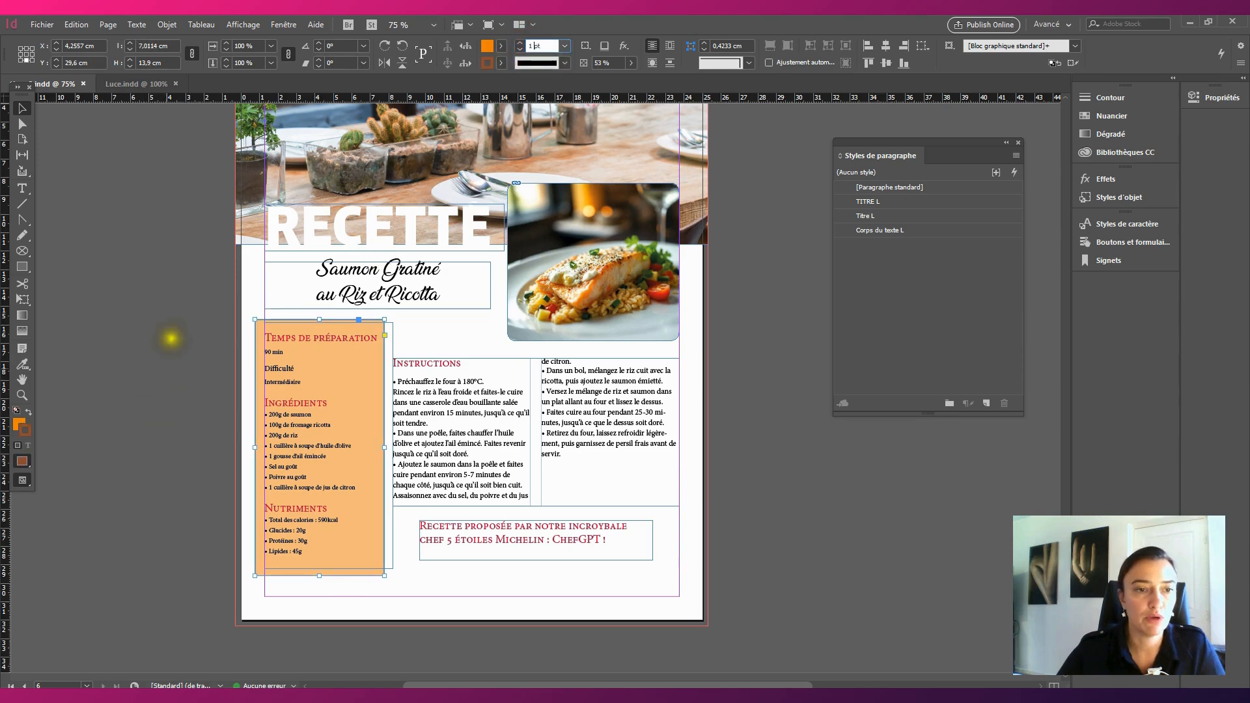
click(147, 375)
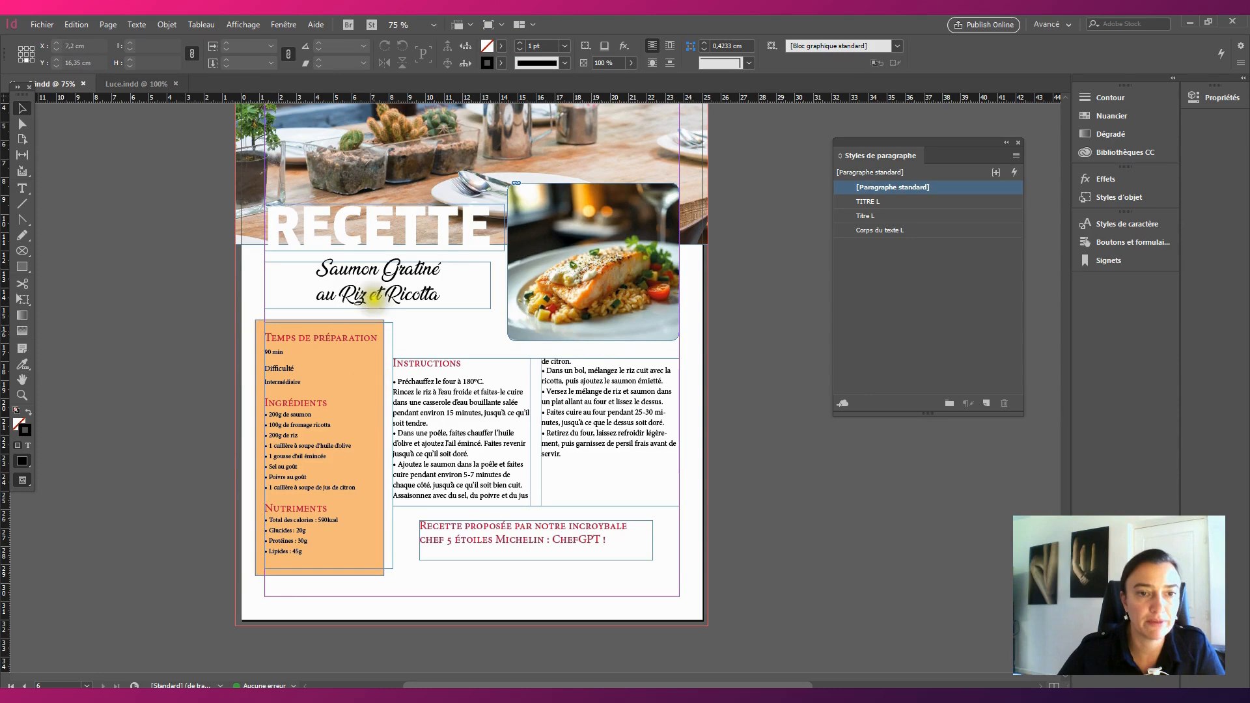
- Round the orange rectangle's corners with the Arrondi corner shape, then deselect it
click(376, 326)
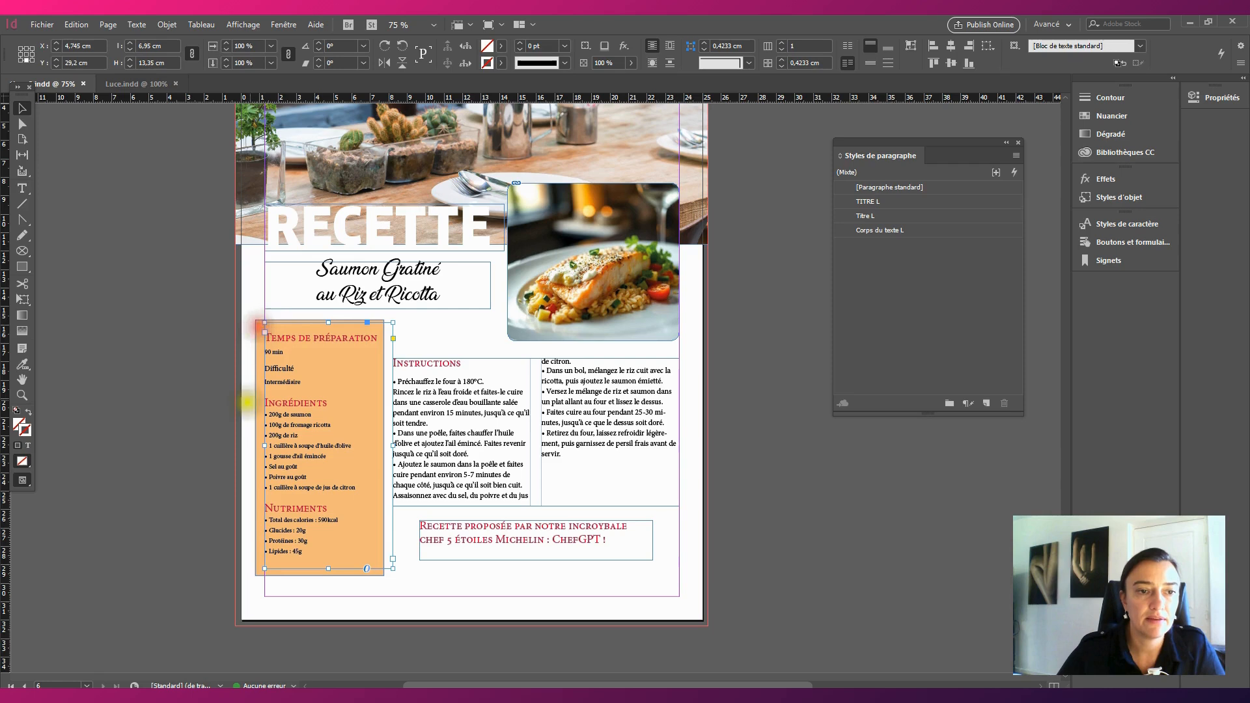
click(229, 430)
click(257, 447)
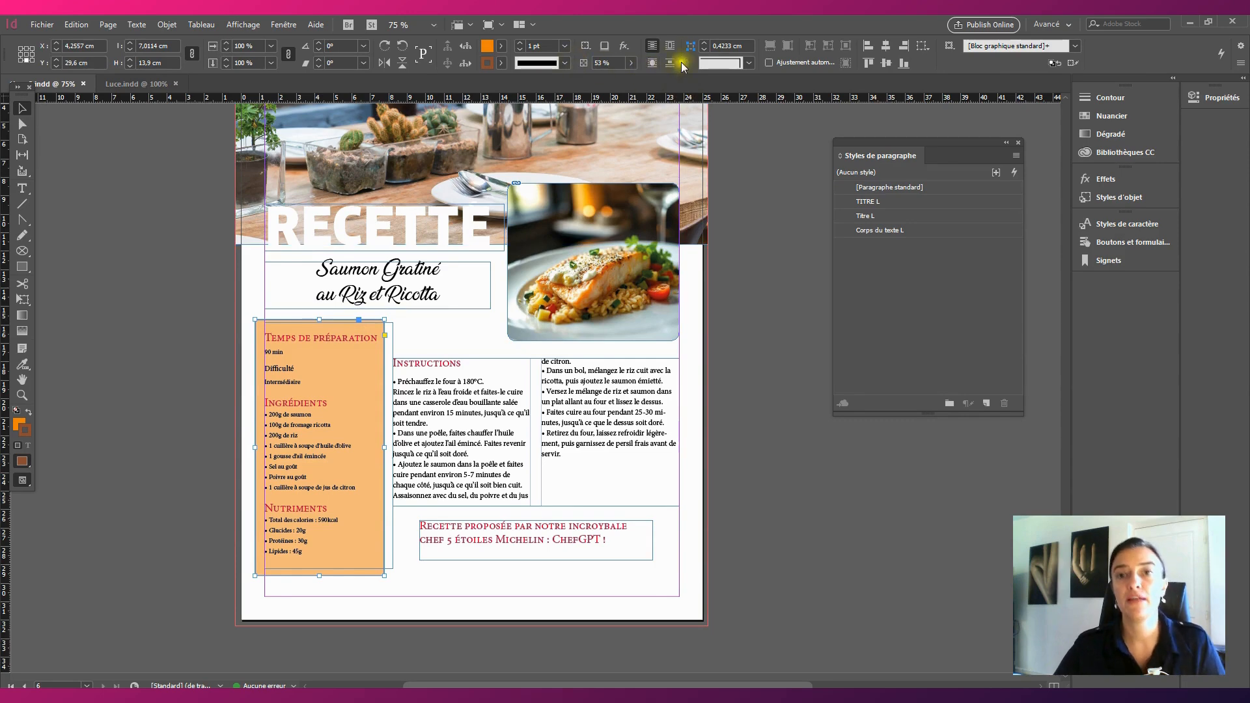
click(748, 63)
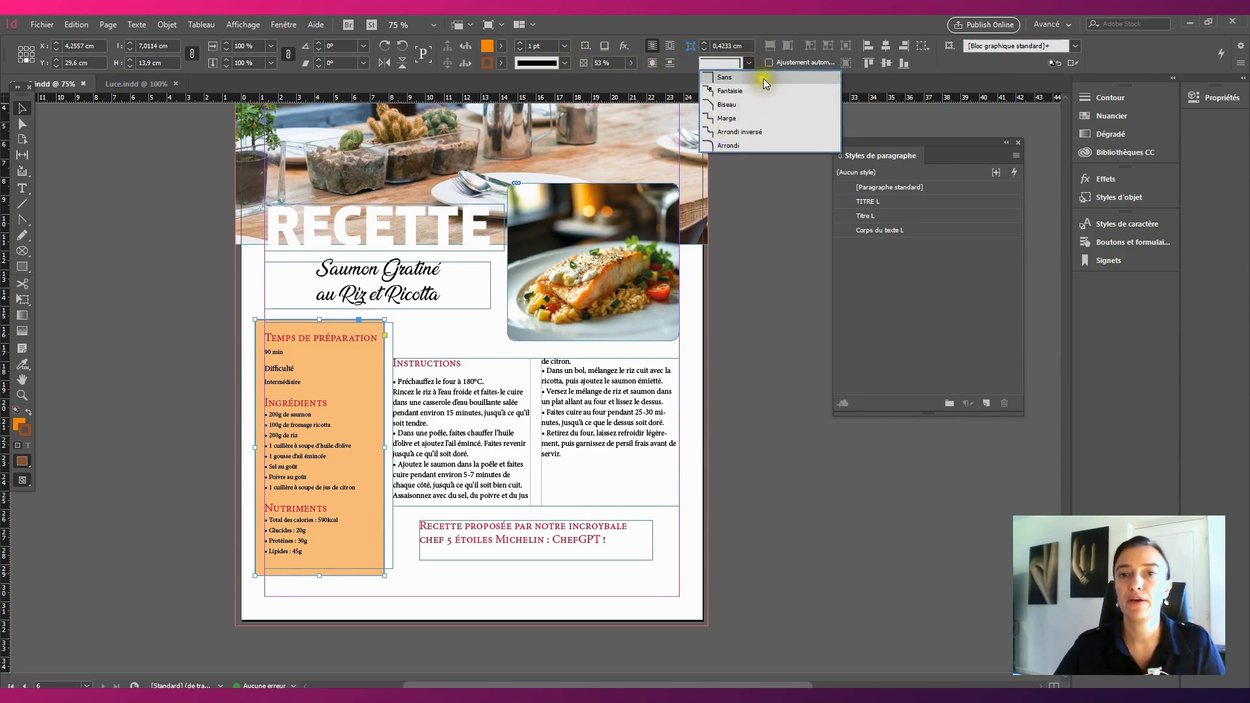
click(777, 148)
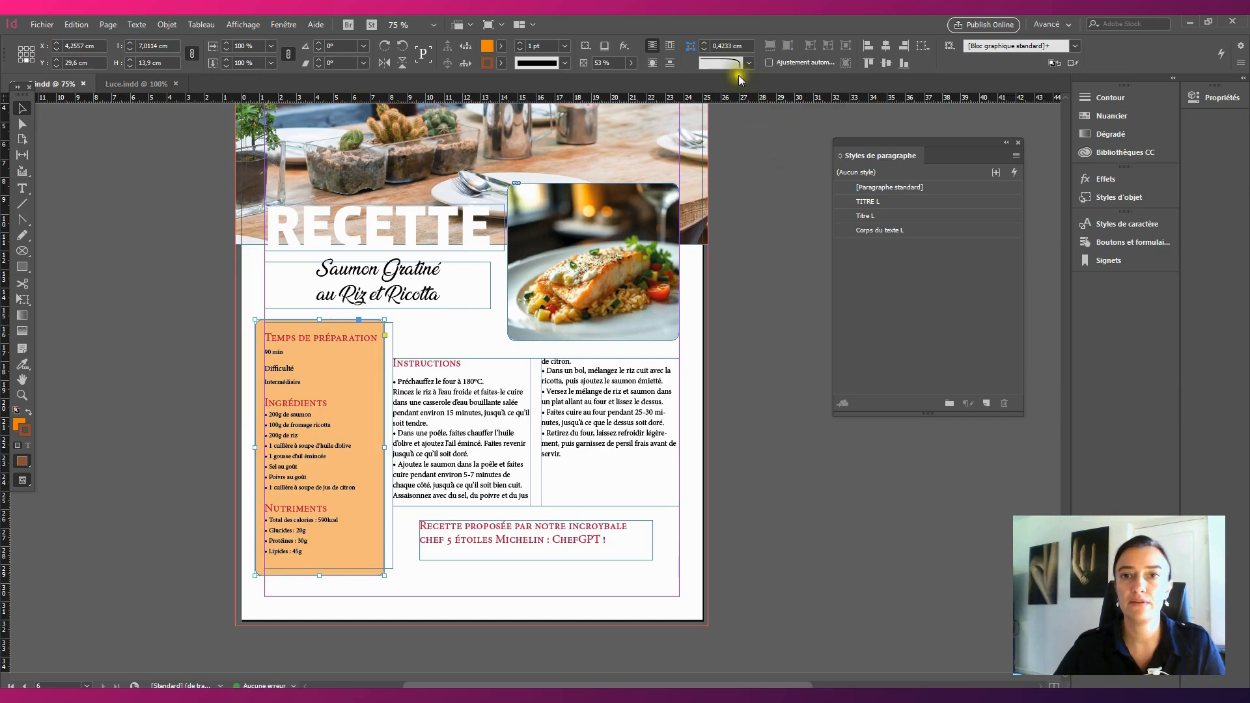
click(748, 227)
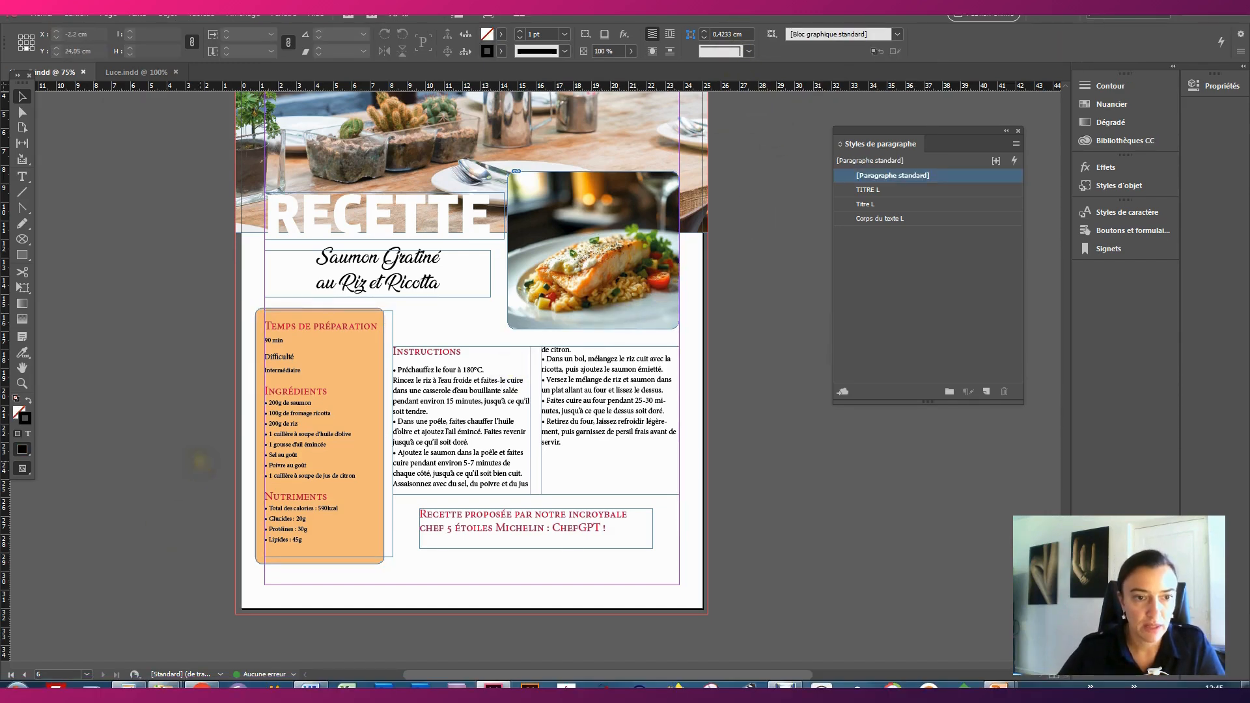
- Switch to the Aperçu screen mode and examine the recipe page's layout without guides and frames
scroll(194, 443, up, 2)
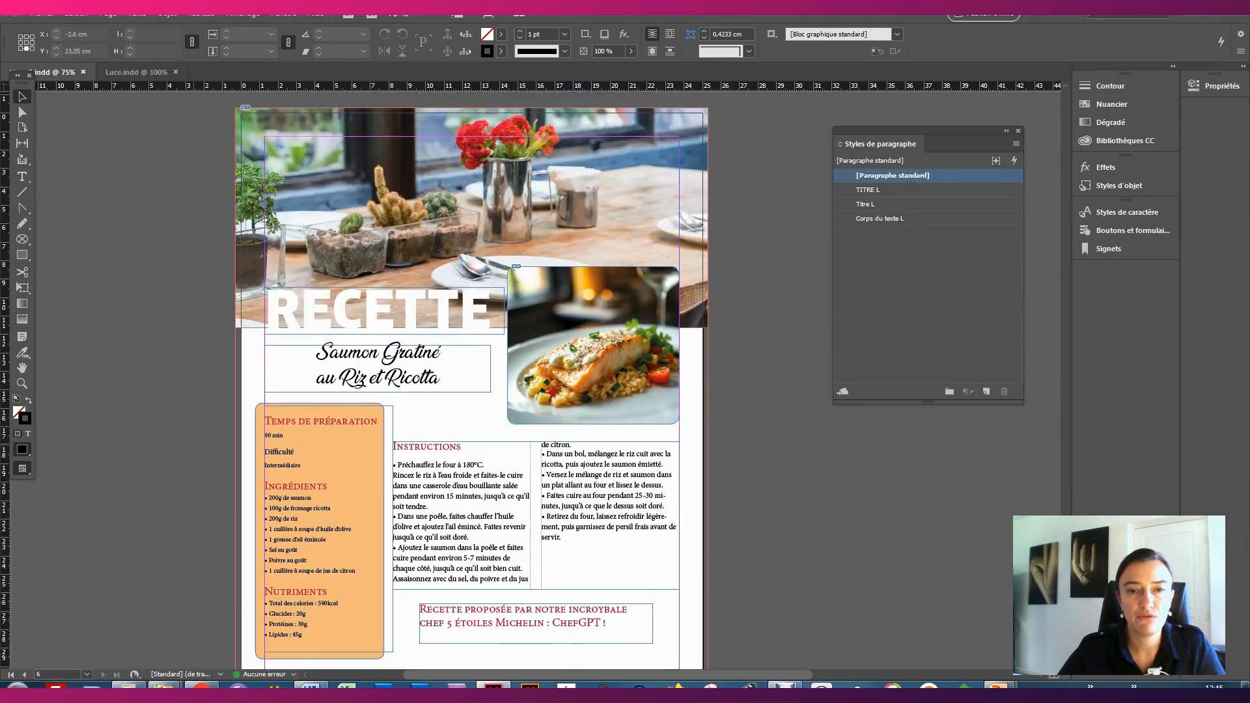
scroll(209, 427, down, 1)
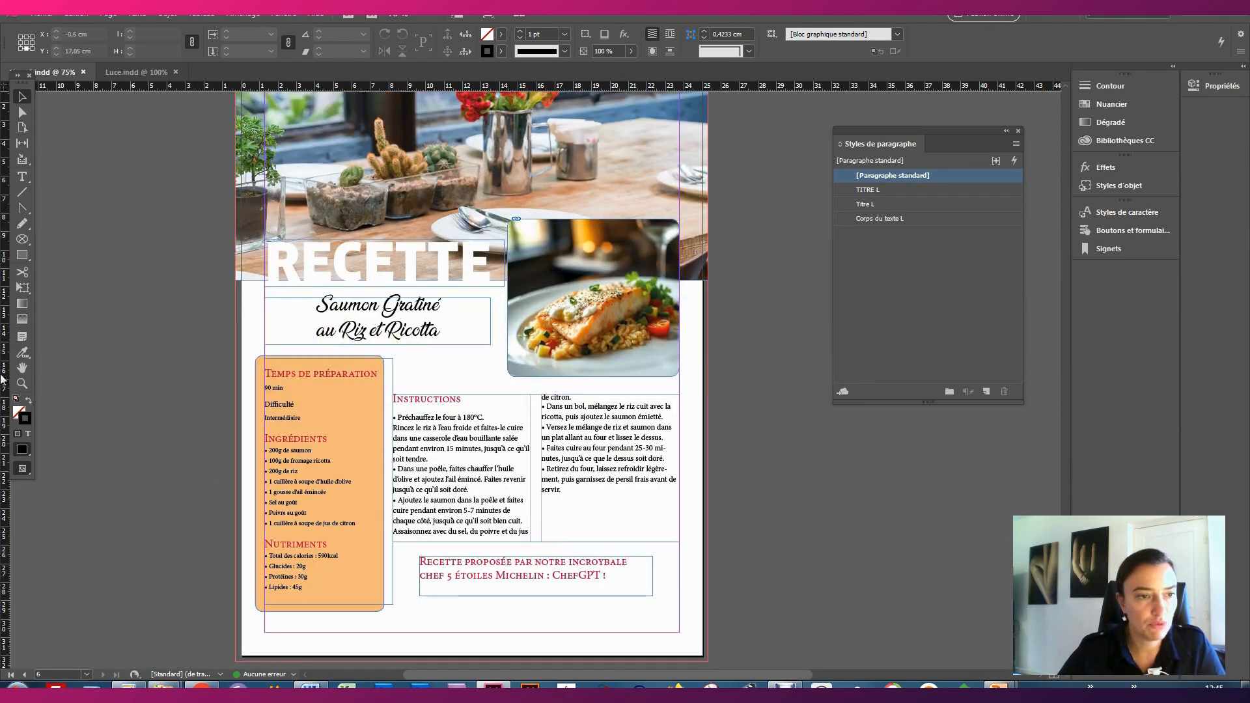
drag(26, 470, 65, 496)
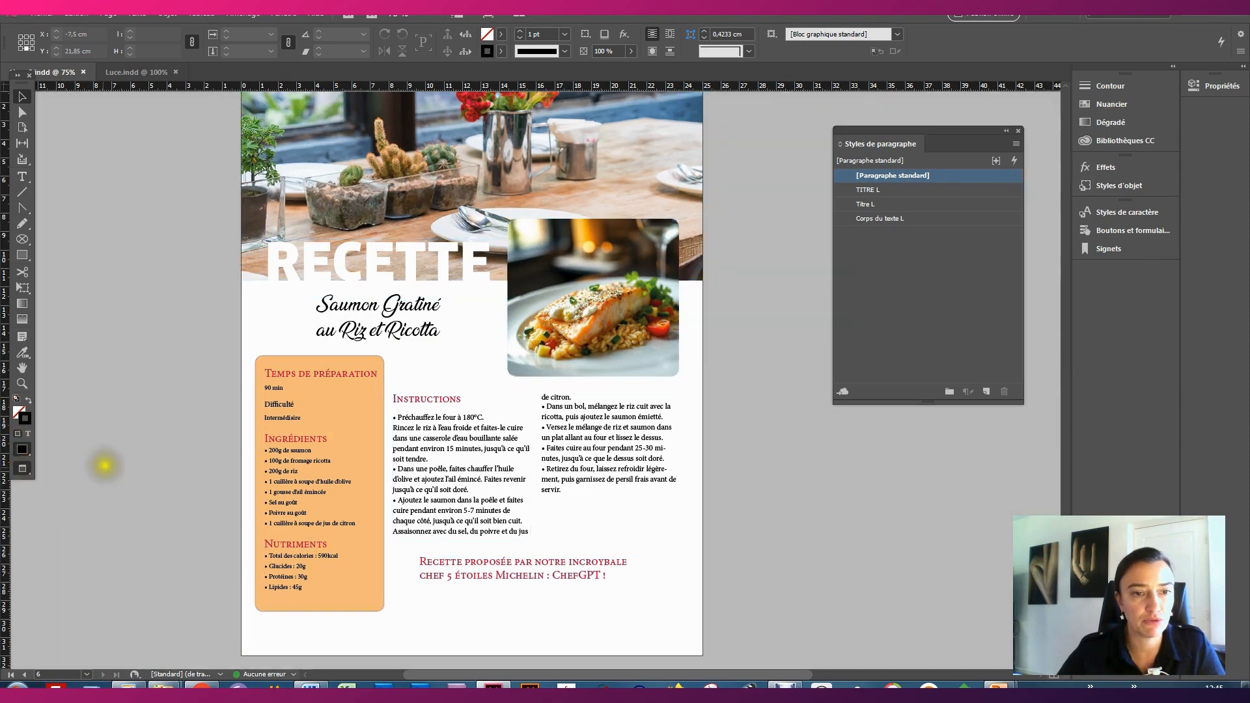
scroll(109, 445, up, 1)
scroll(114, 454, down, 2)
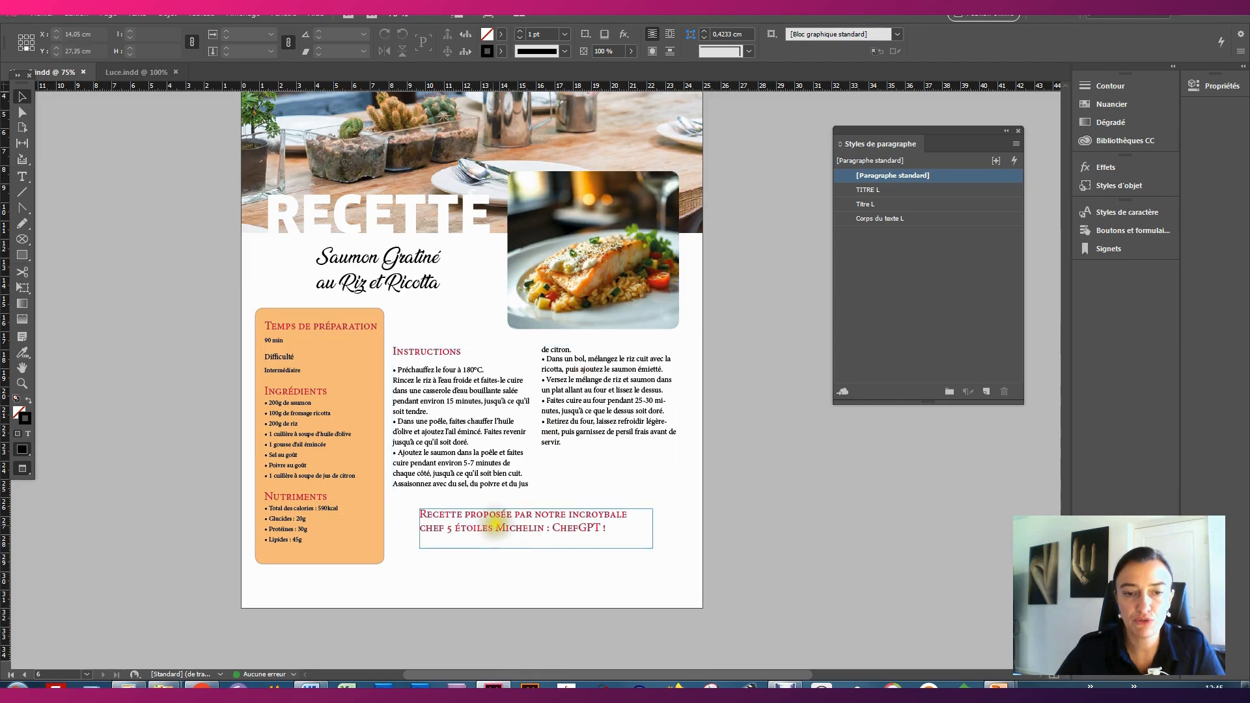
- Move the closing ChefGPT text frame slightly down to Y 29,6 cm and return to the Normal screen mode
drag(516, 513, 516, 529)
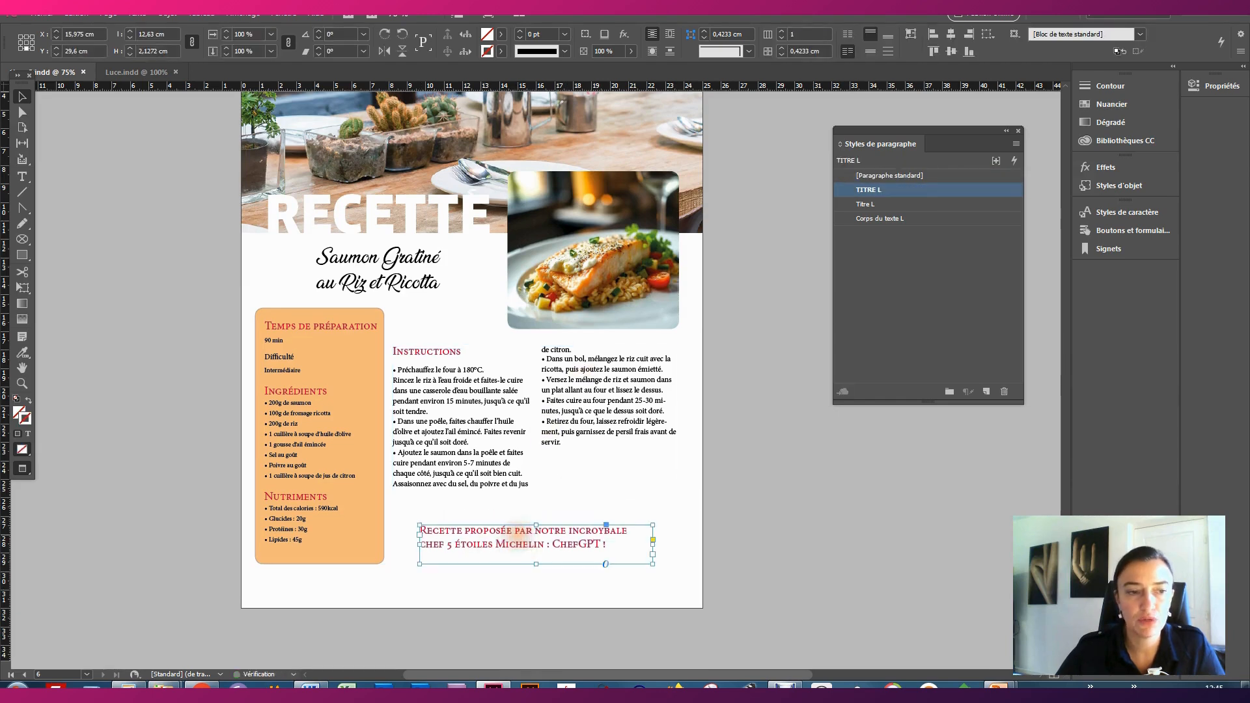
right_click(25, 469)
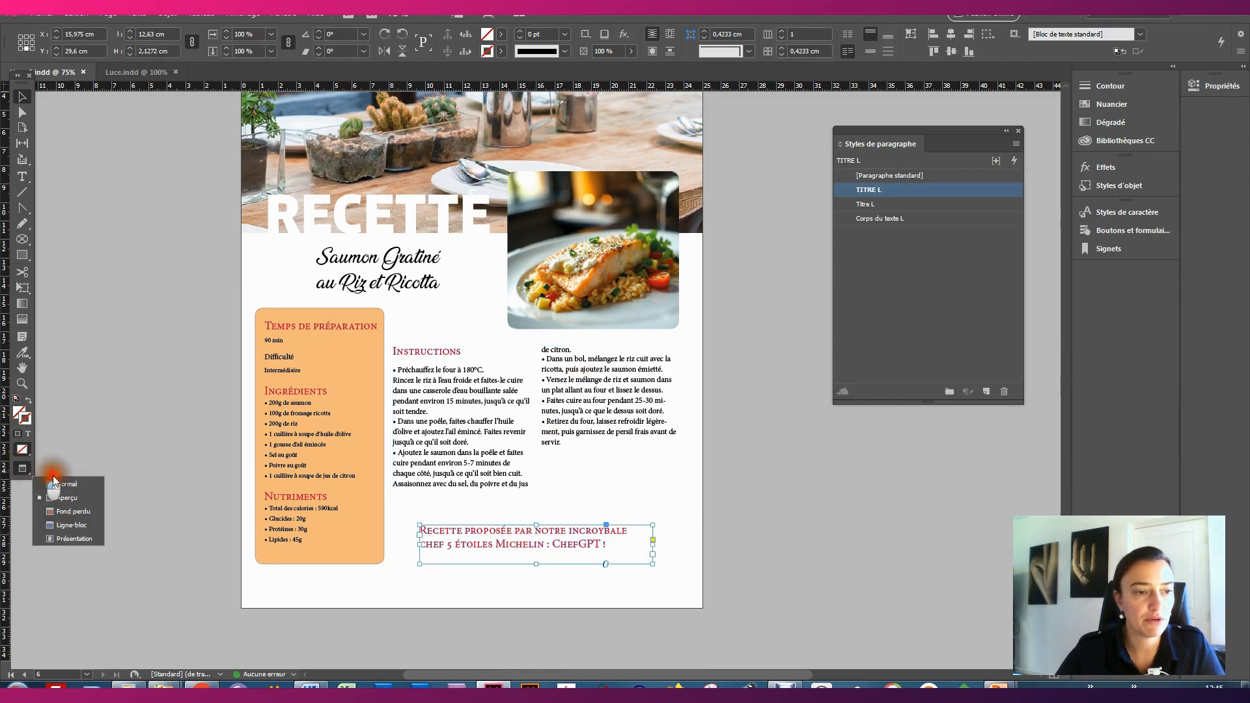
click(65, 483)
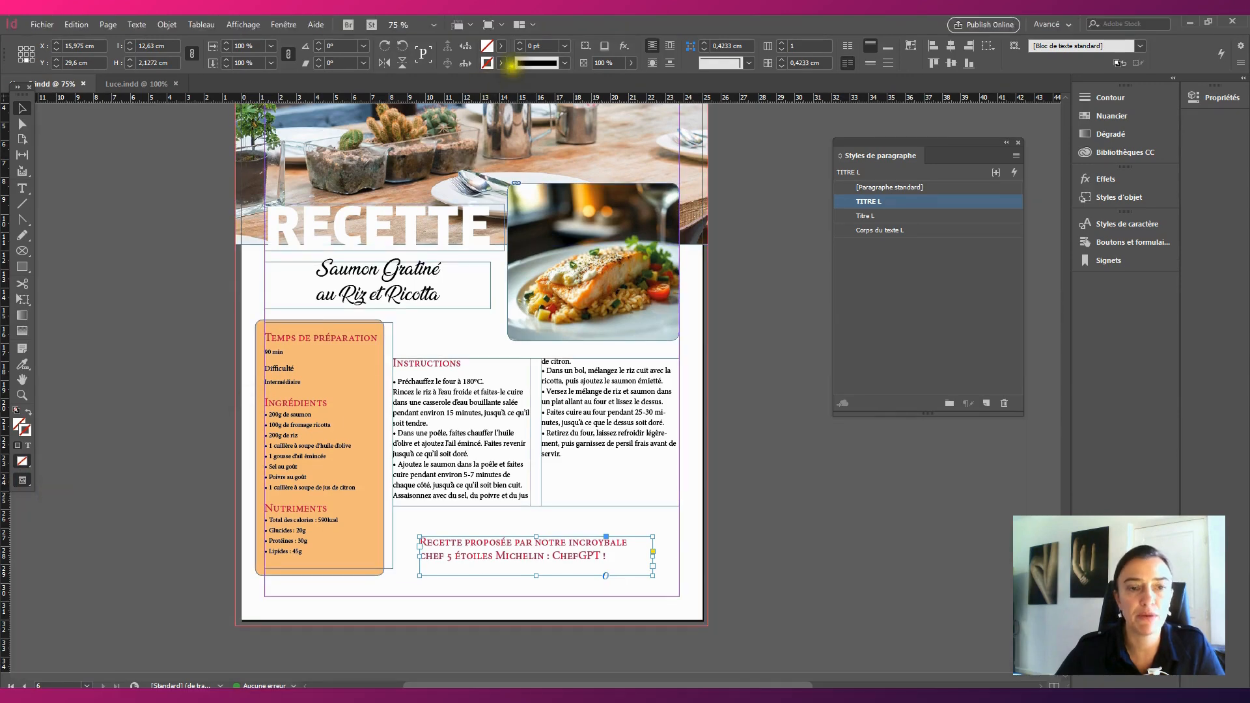
- Draw a rectangle about 25.6 cm wide and 8.85 cm high across the instructions area and fill it with C=62 M=34 J=25 N=7 from Coloré_Thème
click(22, 267)
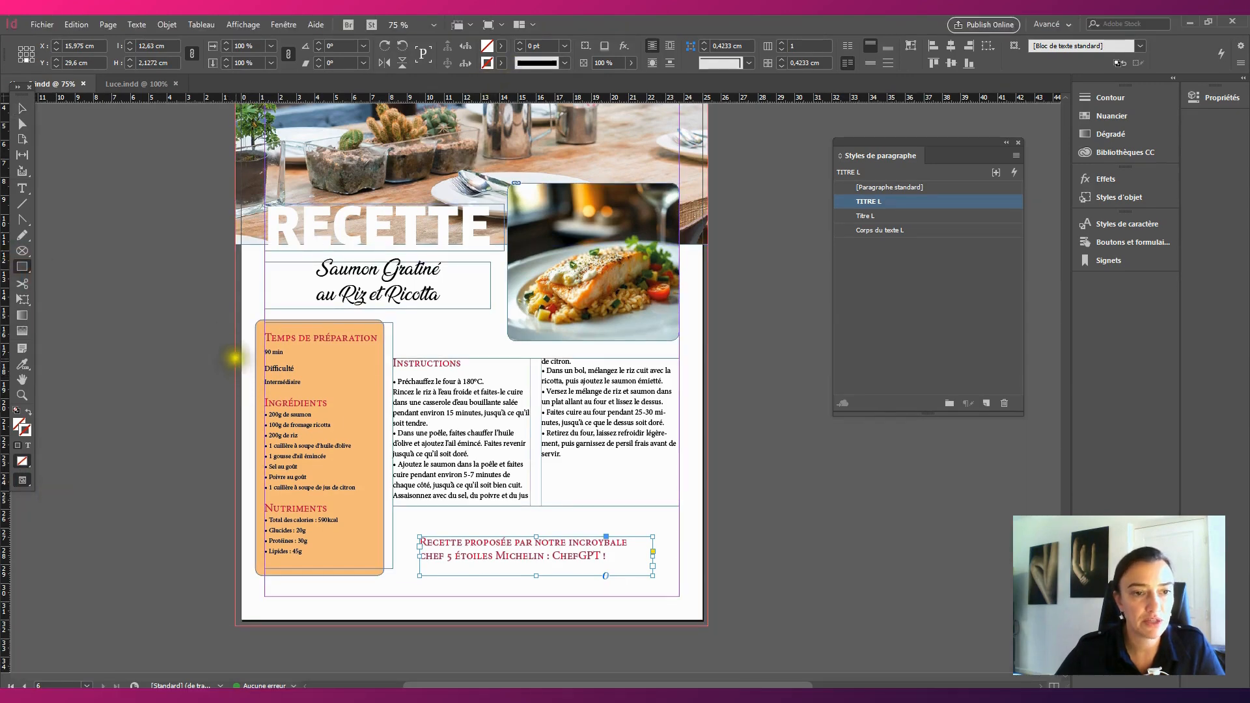
drag(233, 349, 707, 514)
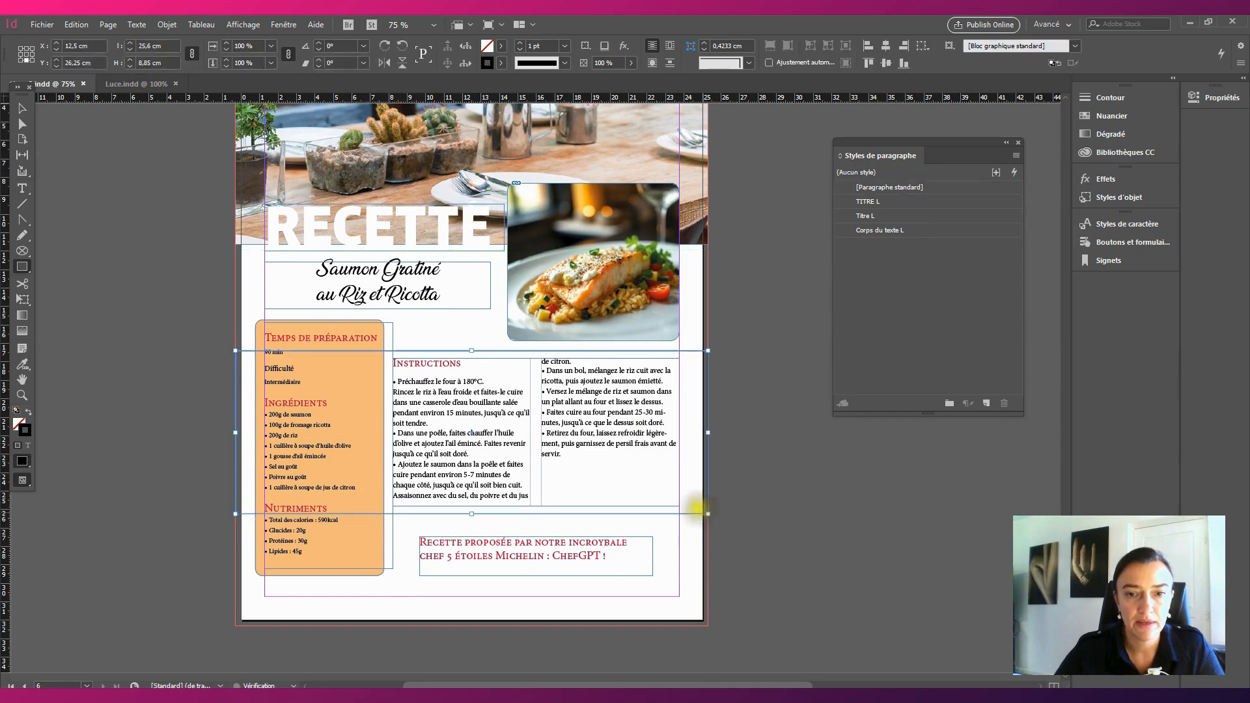
click(502, 46)
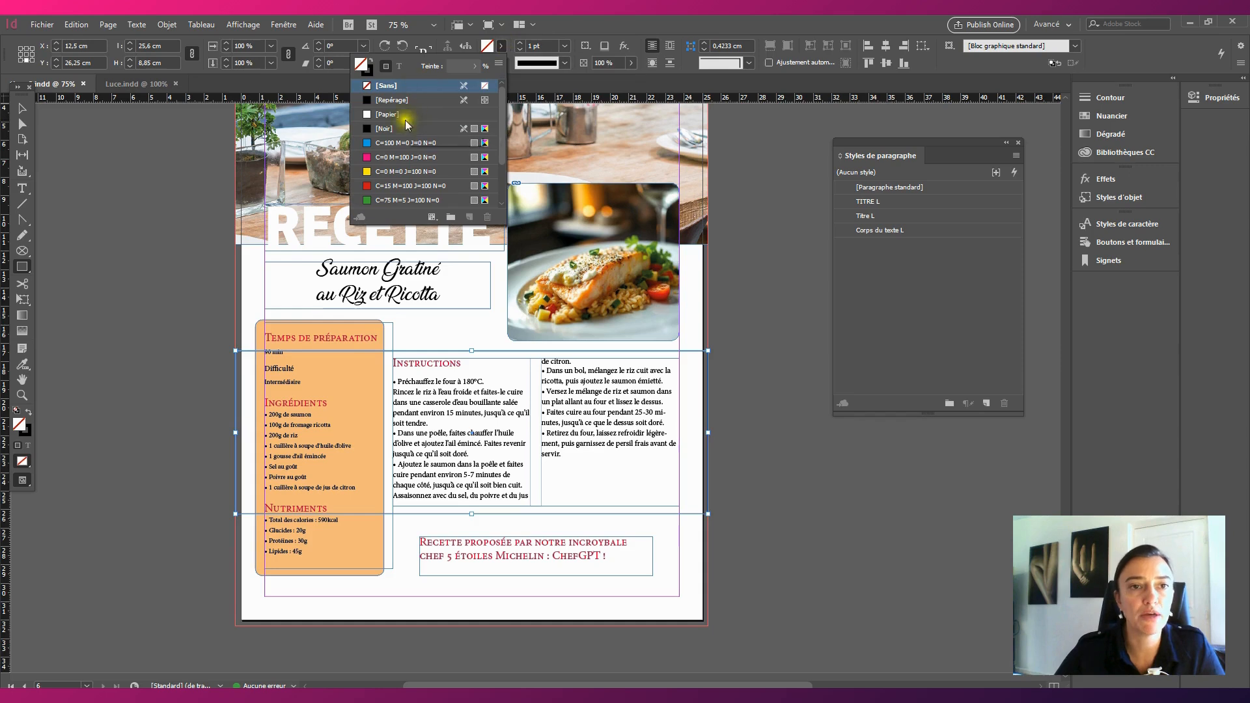
scroll(393, 143, down, 2)
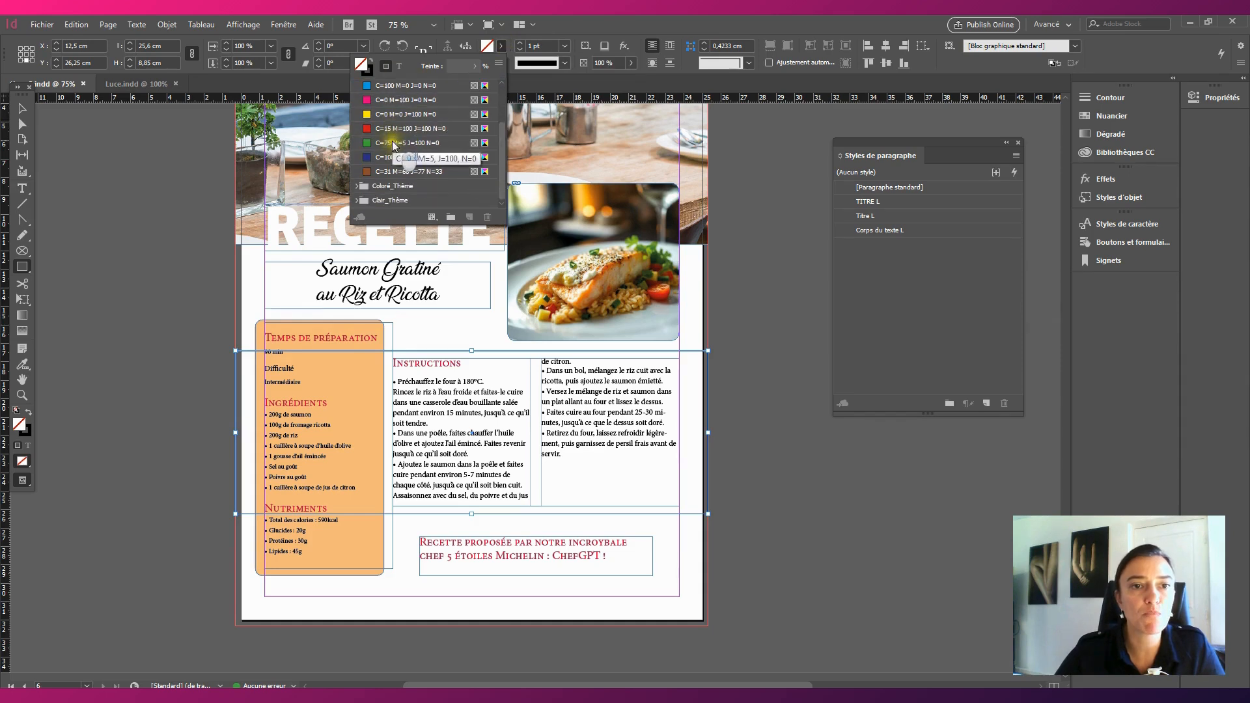
click(357, 186)
scroll(370, 170, down, 1)
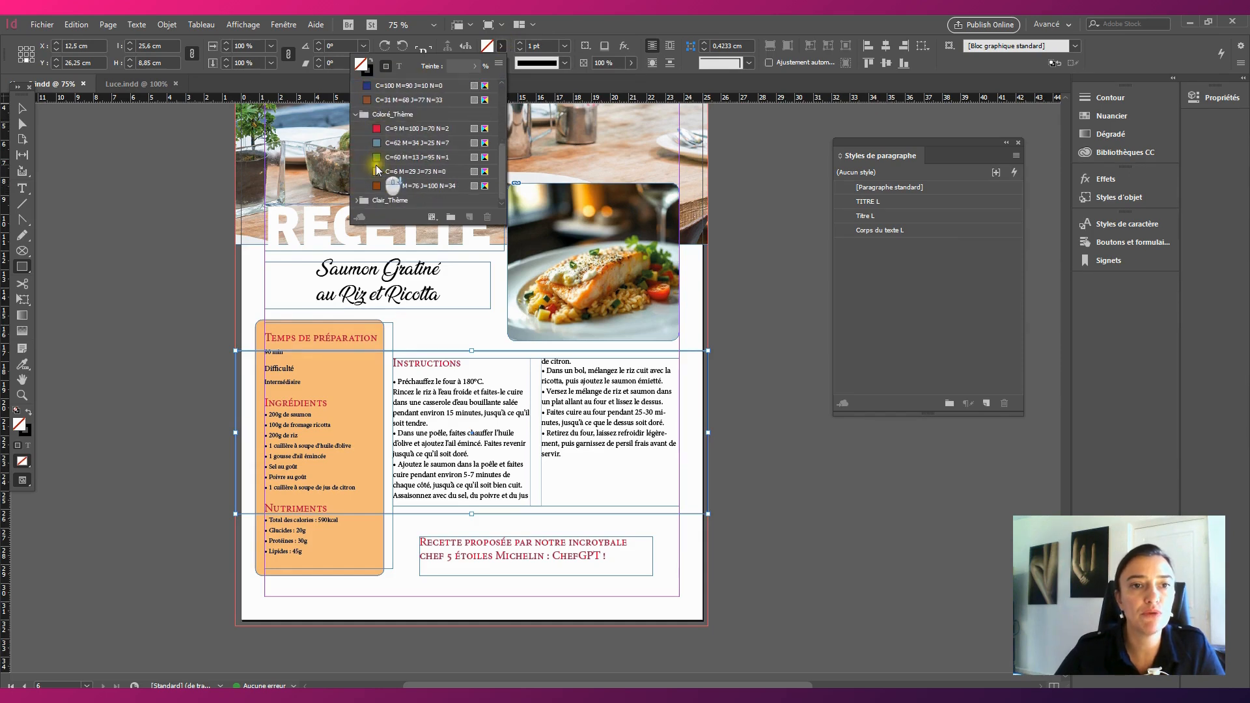
click(432, 144)
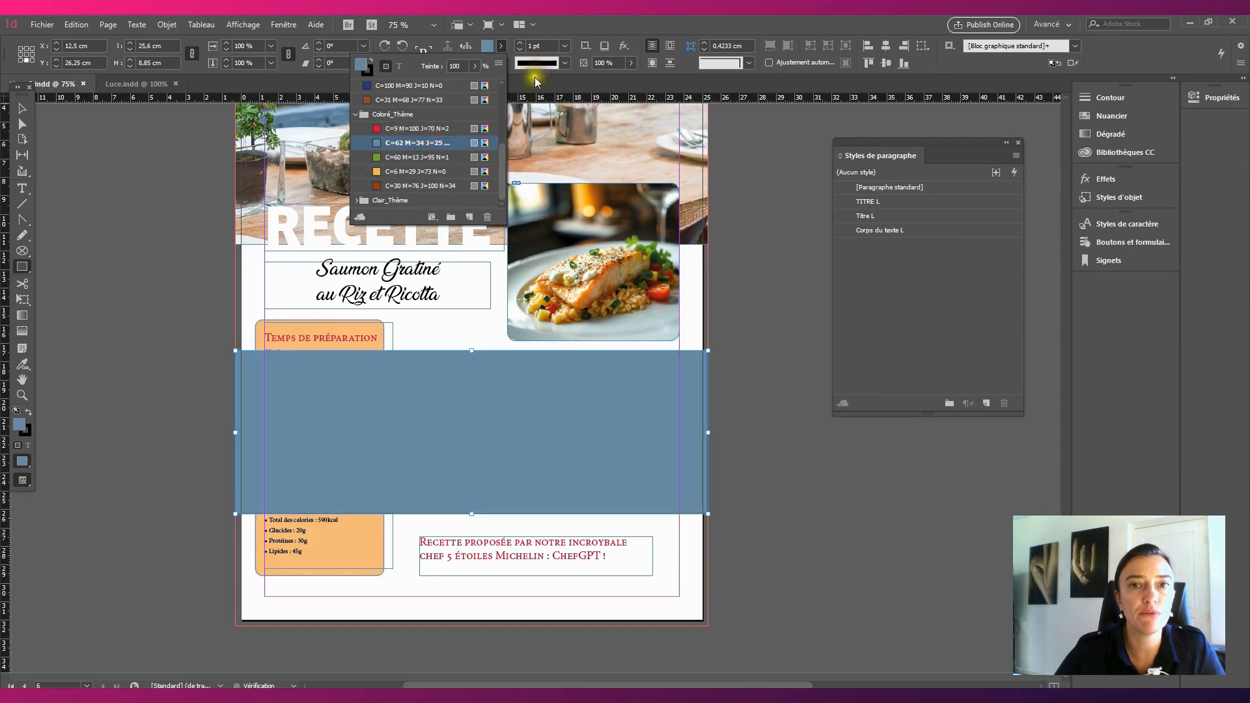
- Set the blue rectangle's opacity to 31 % and send it to the back behind the text and orange block
click(629, 63)
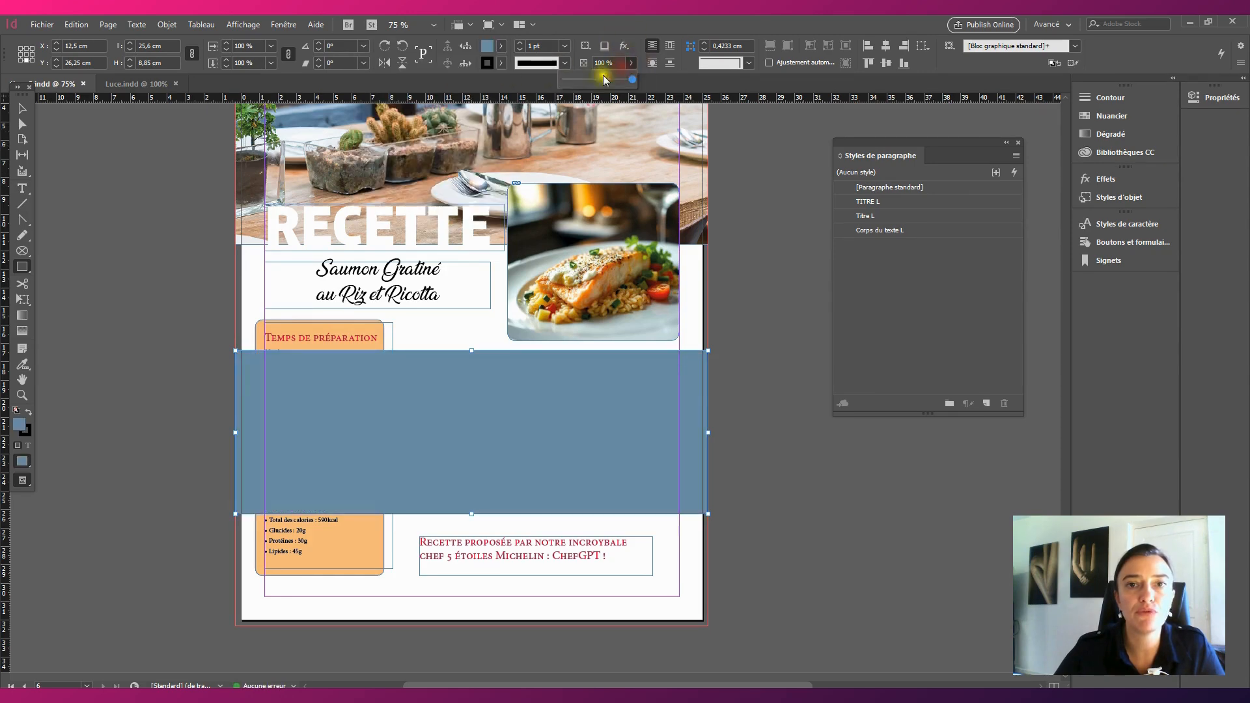
drag(634, 79, 589, 82)
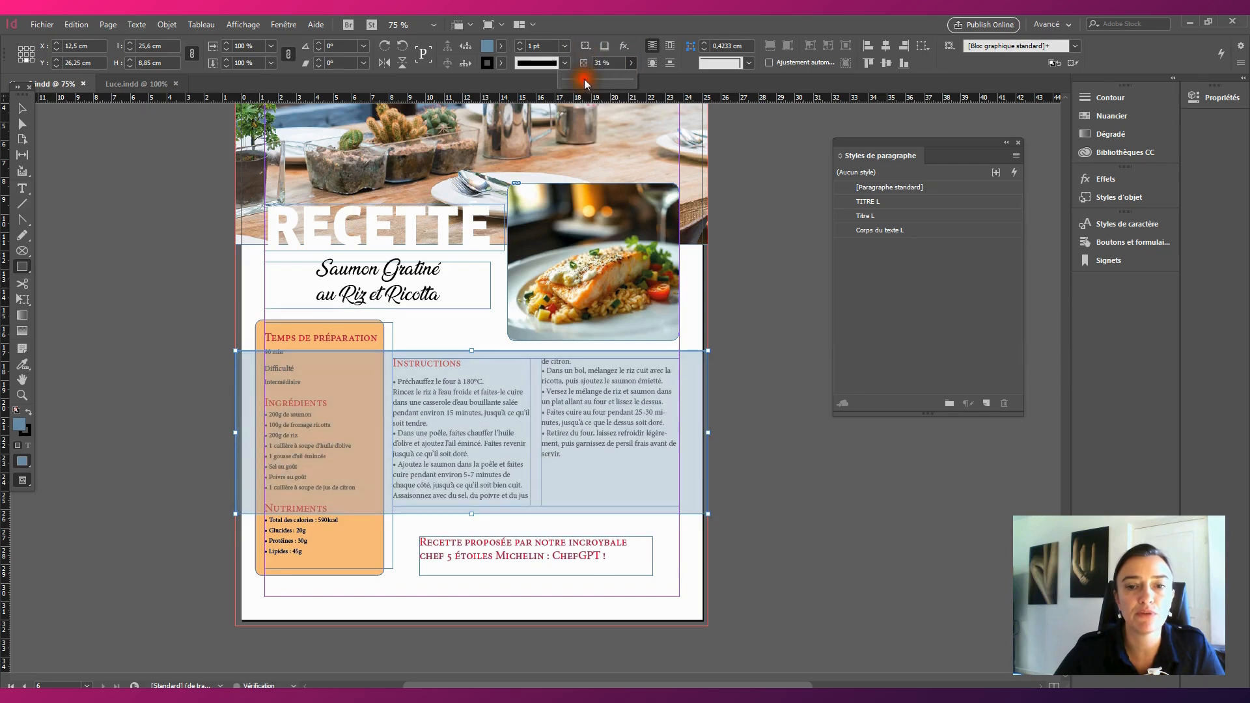
click(688, 369)
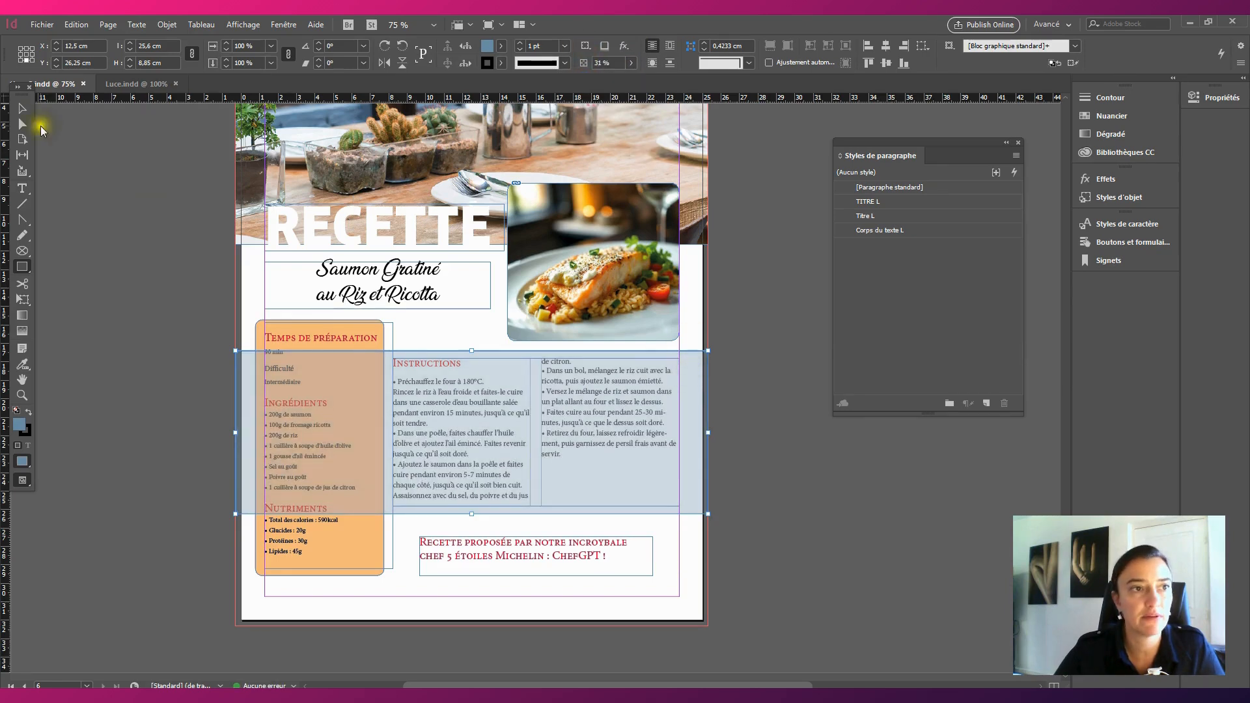
right_click(693, 384)
mouse_move(768, 443)
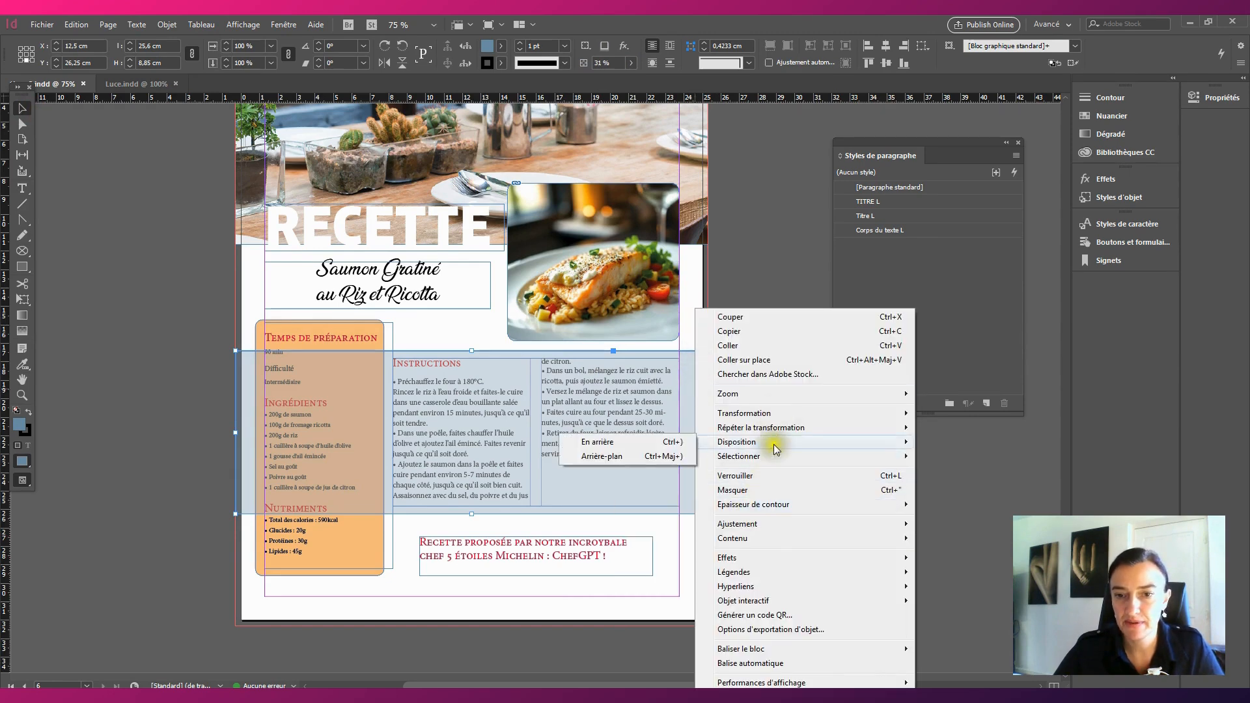
click(603, 456)
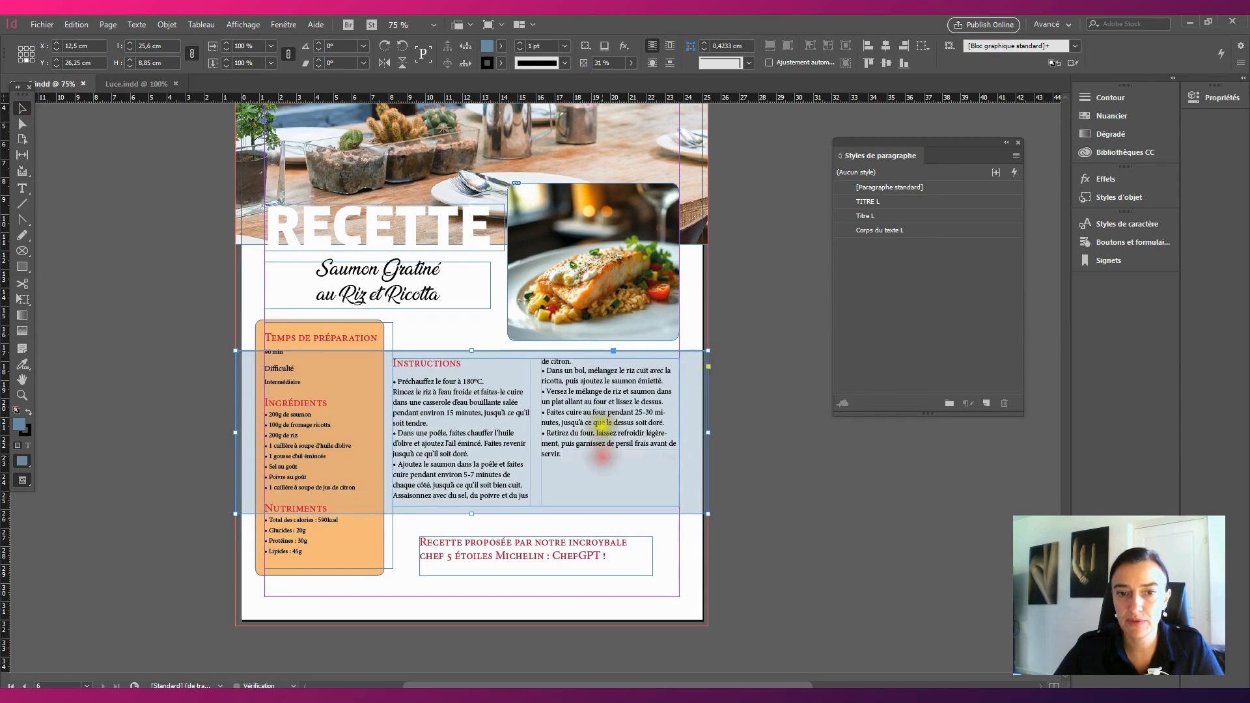
- Remove the blue rectangle's stroke by setting its stroke colour to [Sans], then deselect it
click(502, 63)
click(381, 104)
click(761, 195)
click(717, 410)
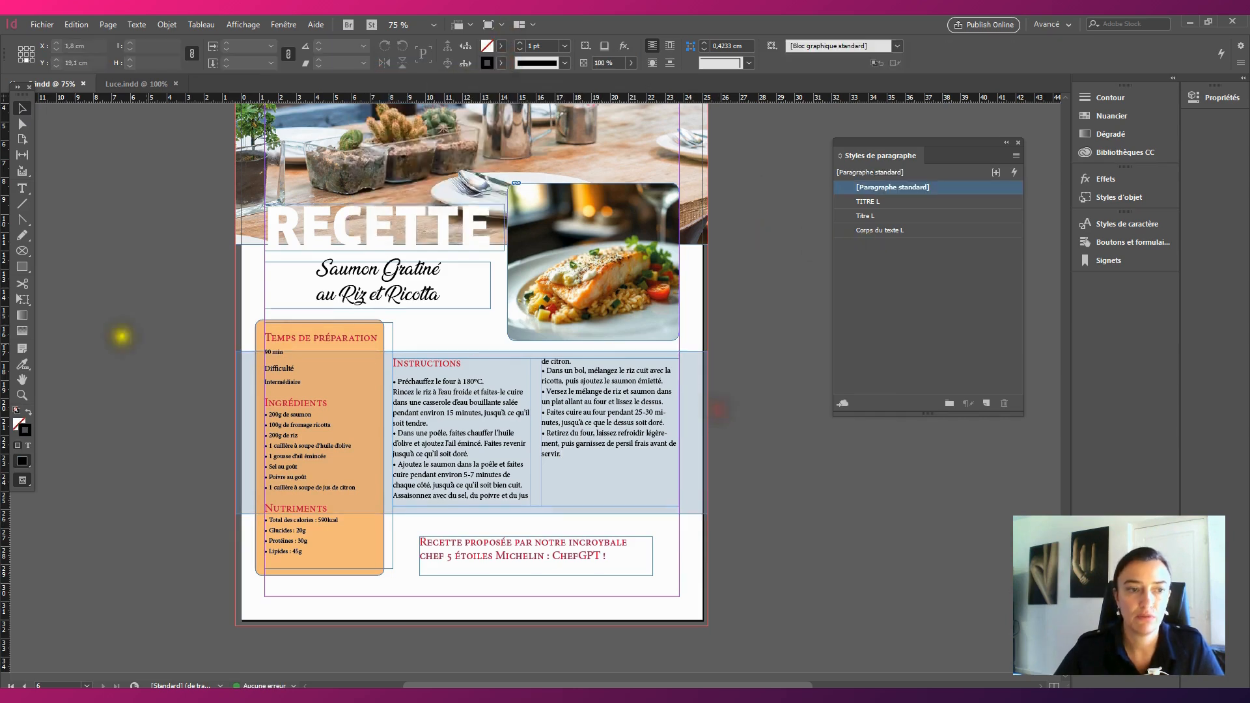
- Switch to the Aperçu screen mode and extend the instructions text frame downward to a height of 8,25 cm
right_click(21, 486)
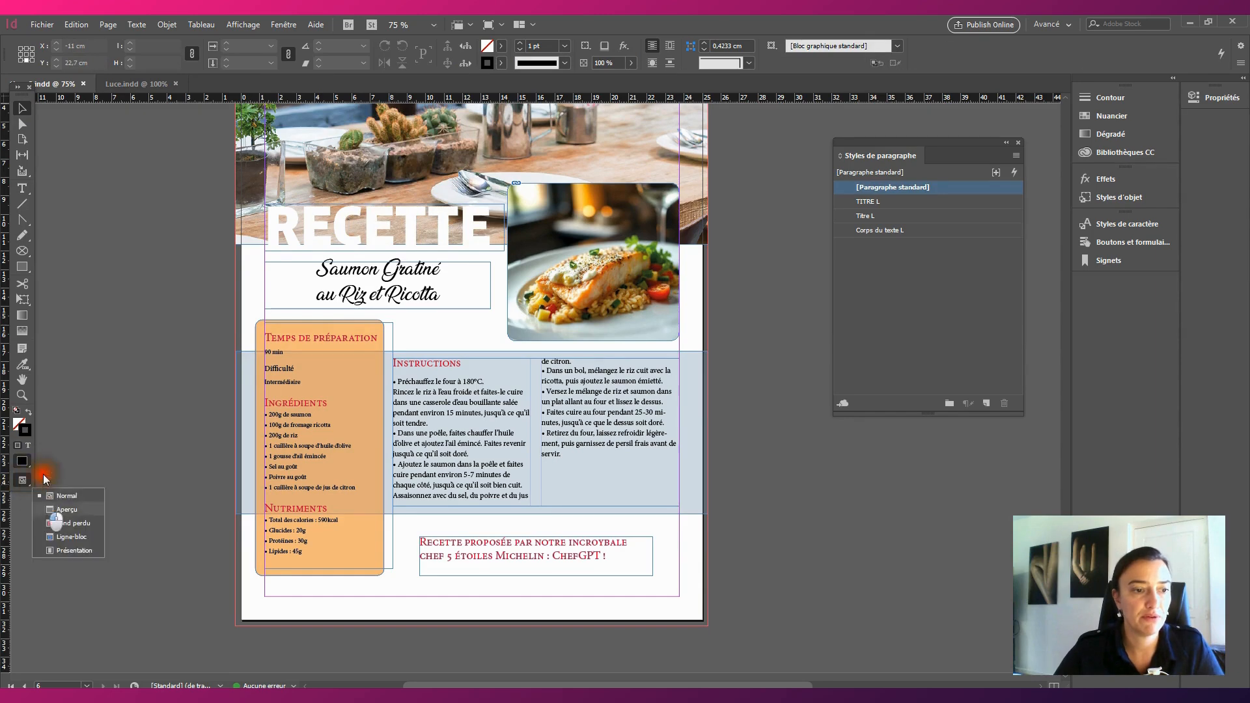
click(49, 505)
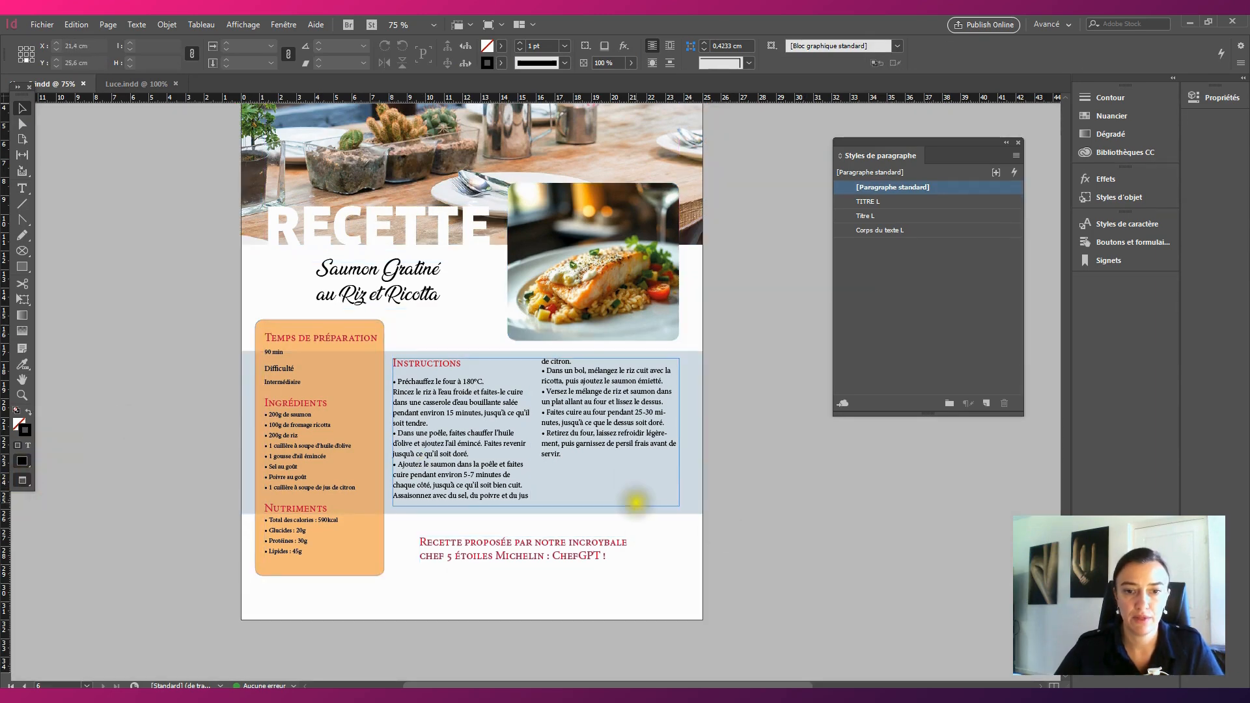
click(691, 496)
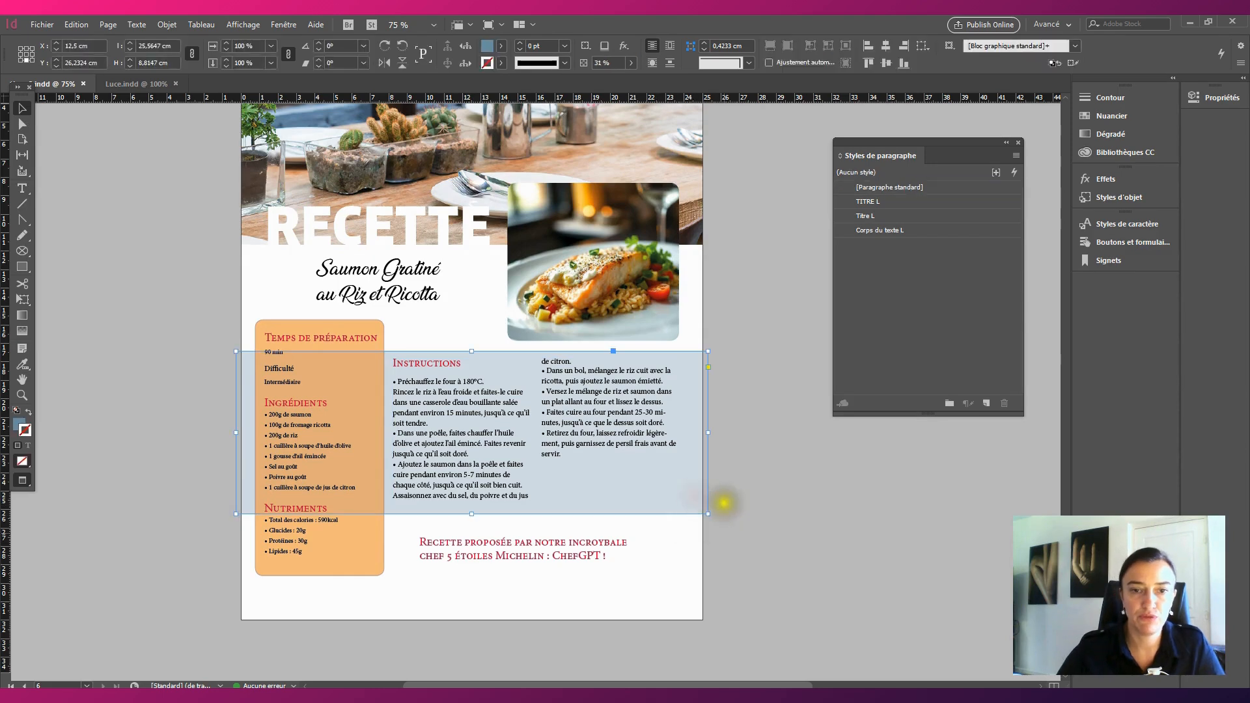
click(467, 445)
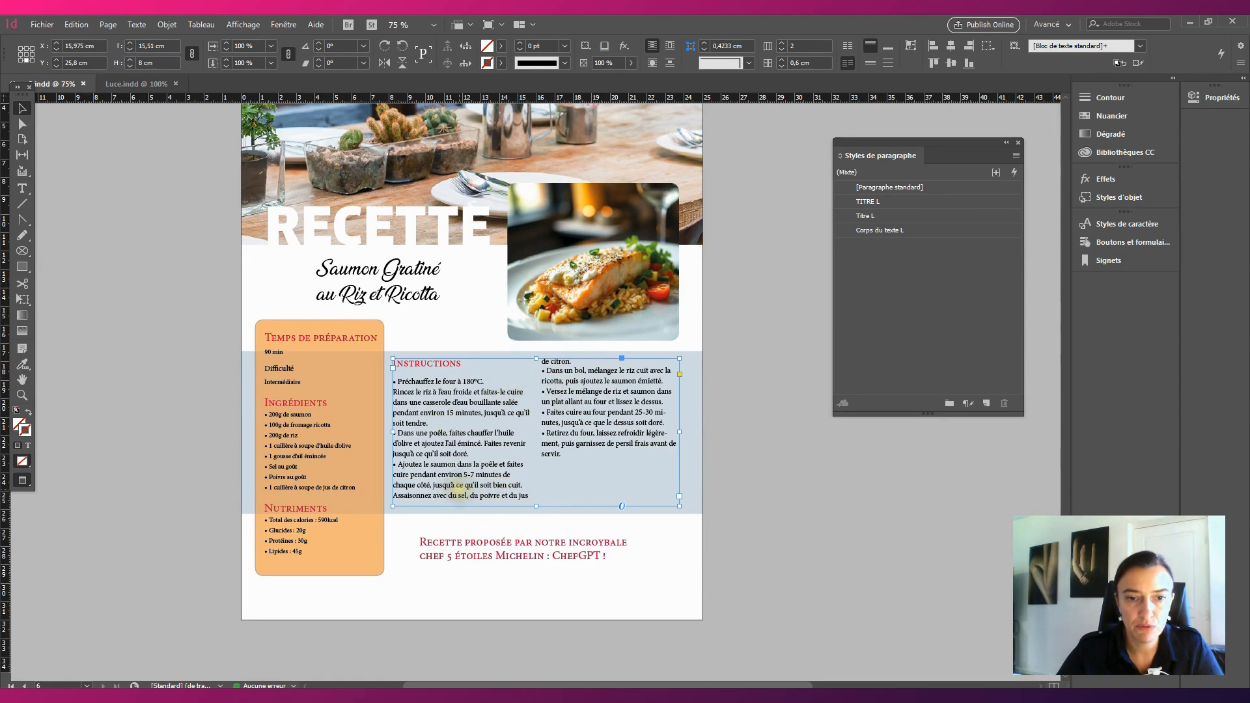
drag(534, 505, 535, 510)
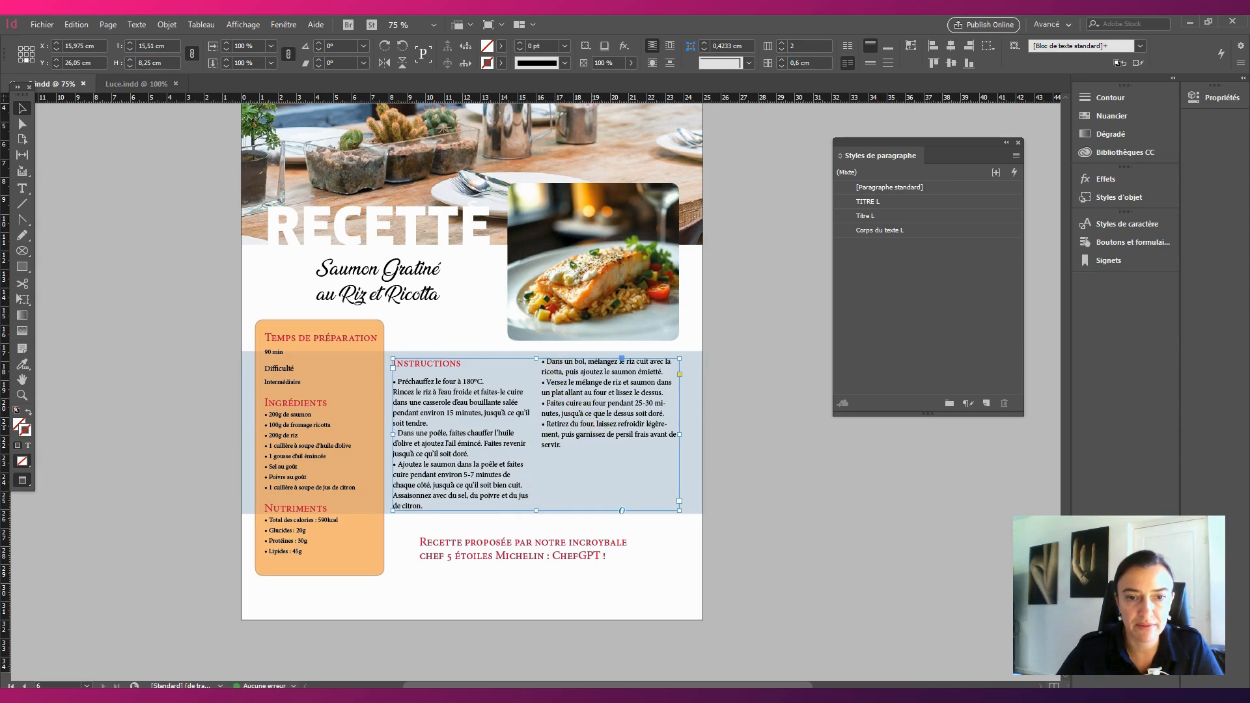
double_click(449, 420)
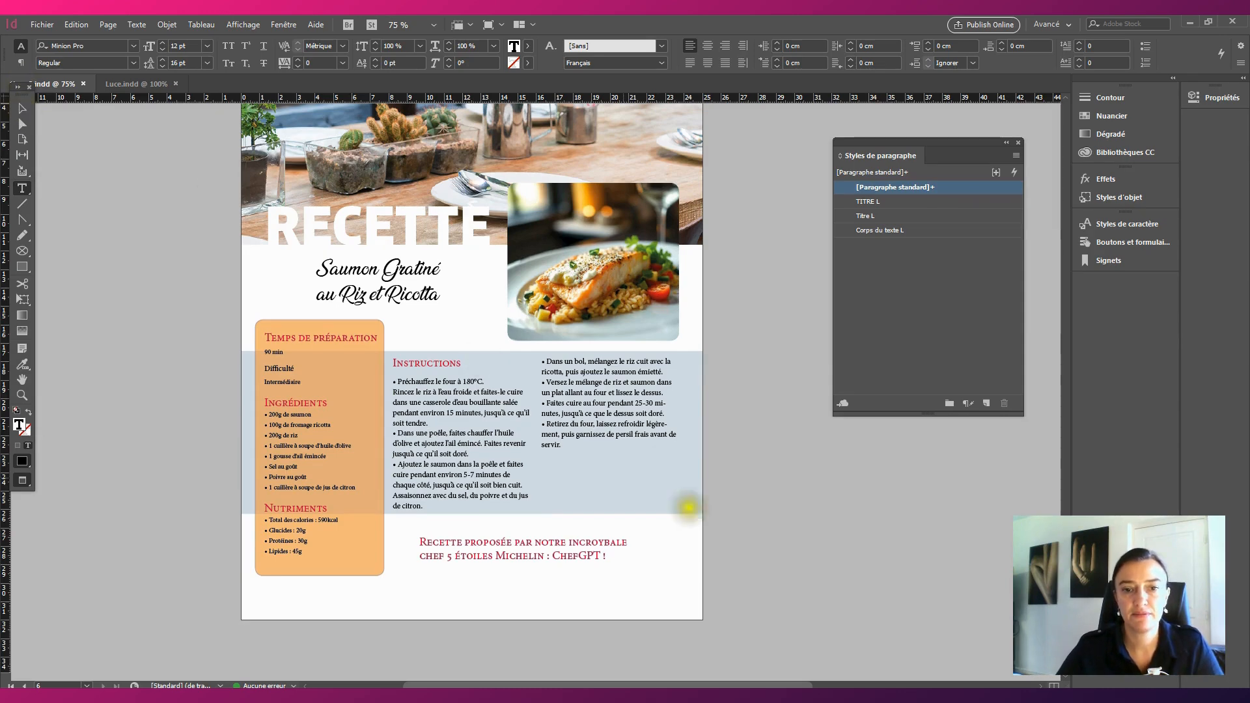
- Set the opacity of the orange block behind the ingredients to 100 %
scroll(745, 536, up, 1)
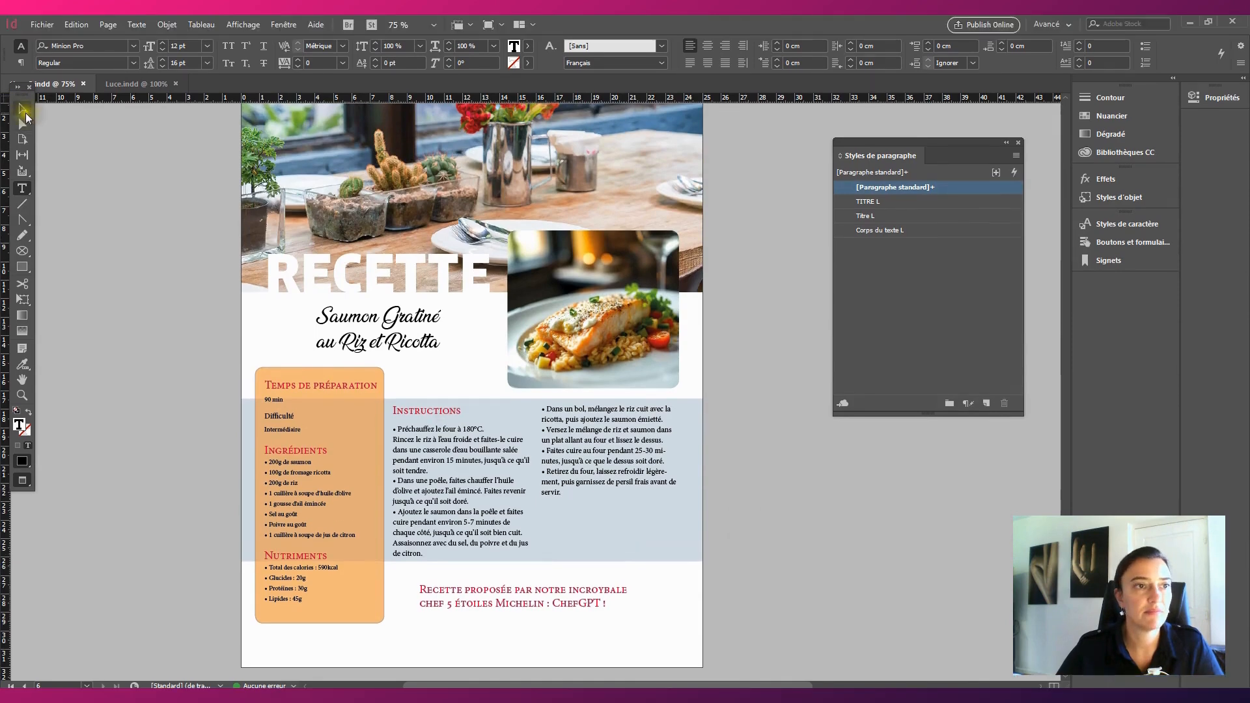
click(23, 109)
shift+click(261, 399)
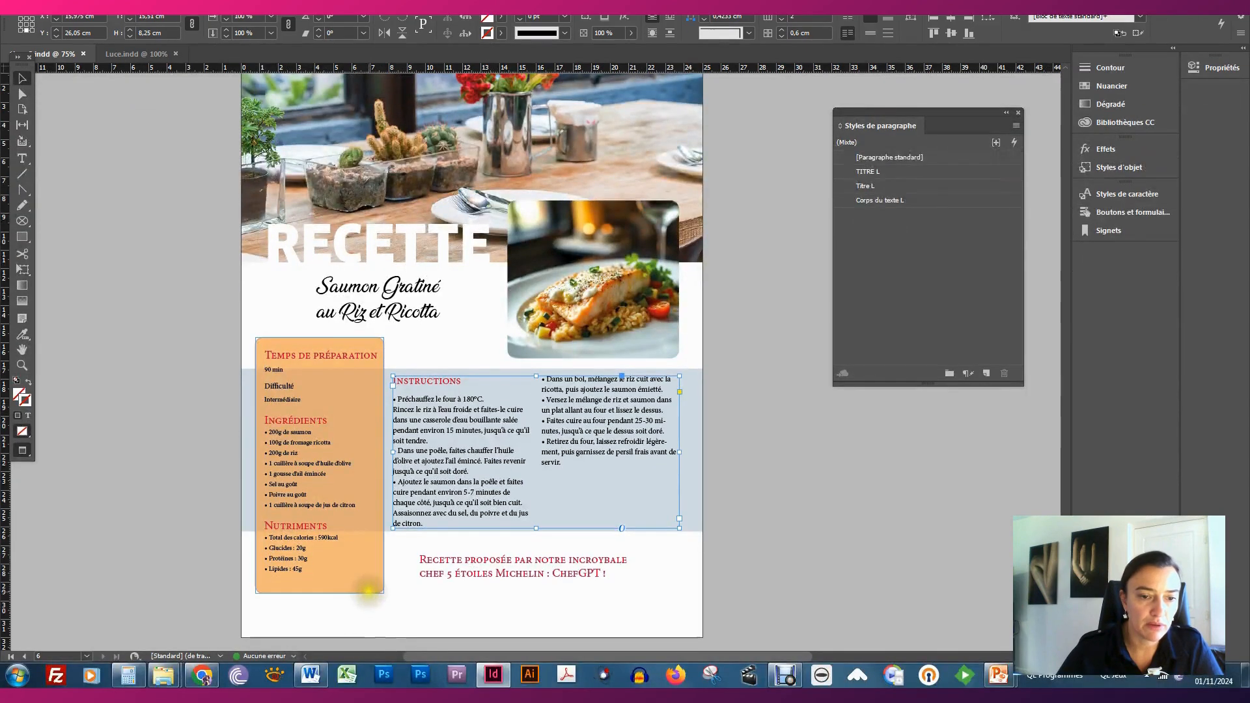
click(372, 589)
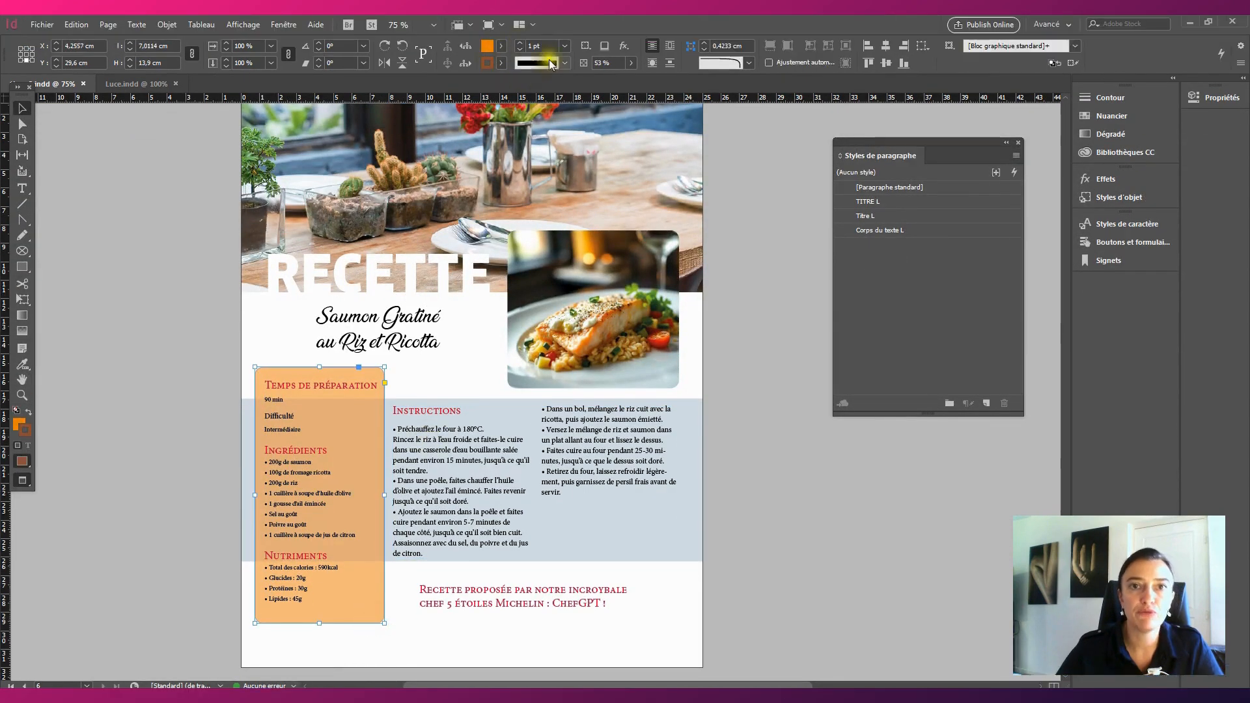
click(630, 63)
drag(599, 78, 653, 82)
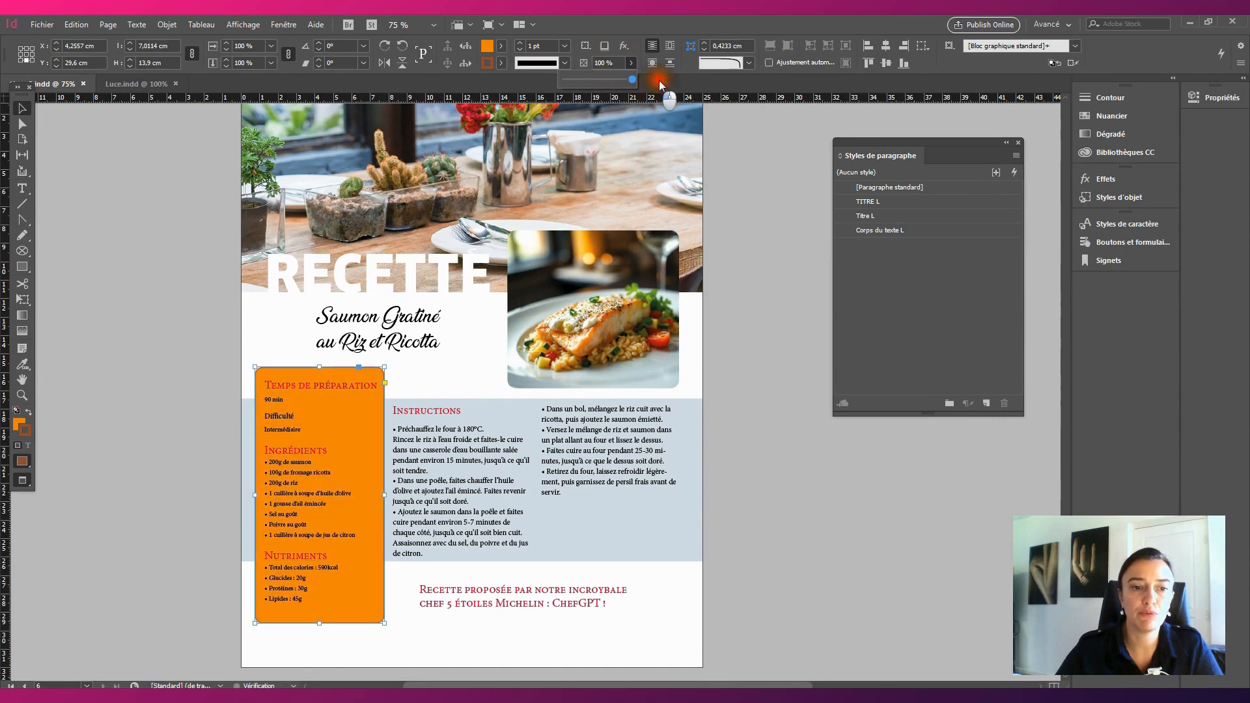
- Change the ingredients block's fill to light beige, RGB 239, 214, 172 (efd6ac), and add it as a CMJN swatch
double_click(488, 46)
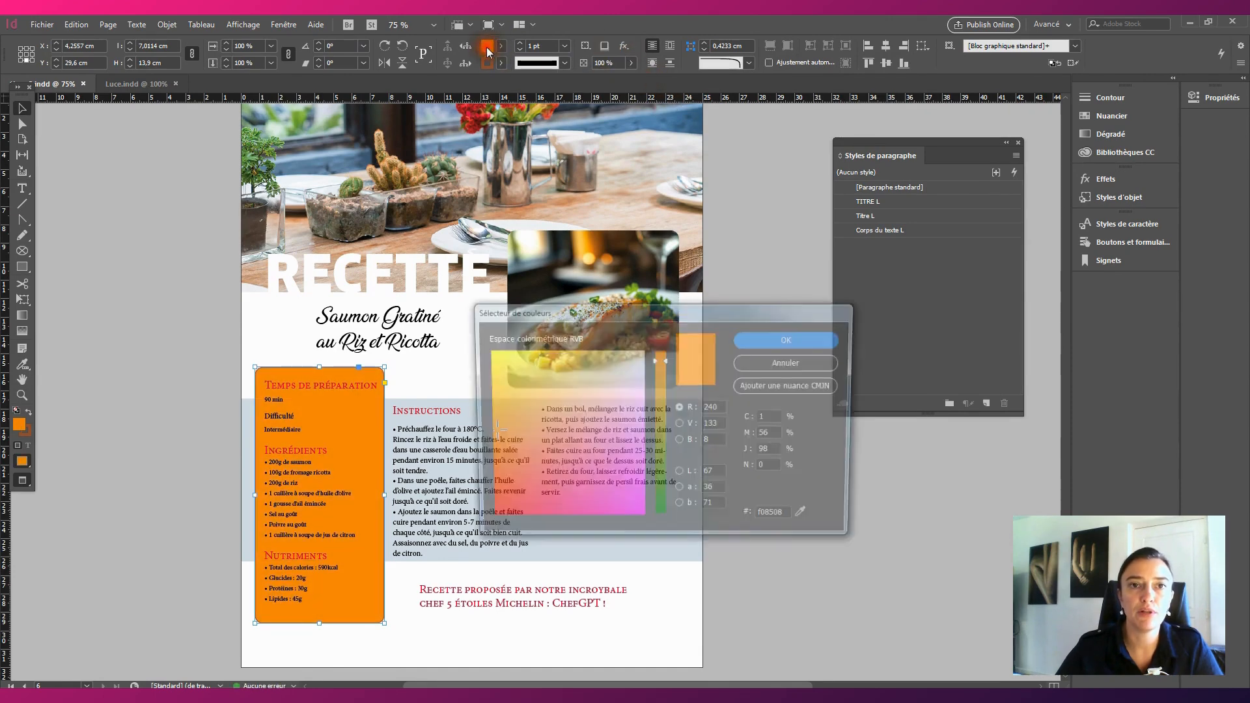
mouse_move(506, 430)
mouse_down()
mouse_move(522, 390)
mouse_move(568, 379)
mouse_move(554, 368)
mouse_move(591, 376)
mouse_up()
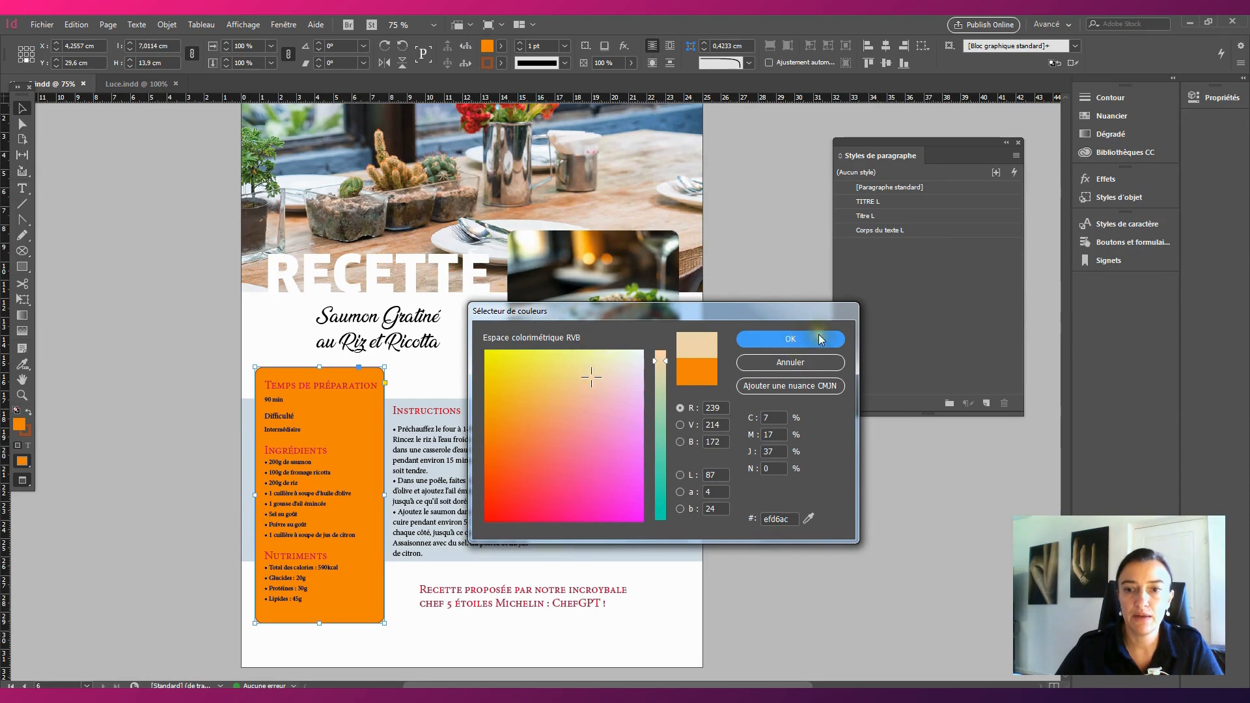
click(814, 385)
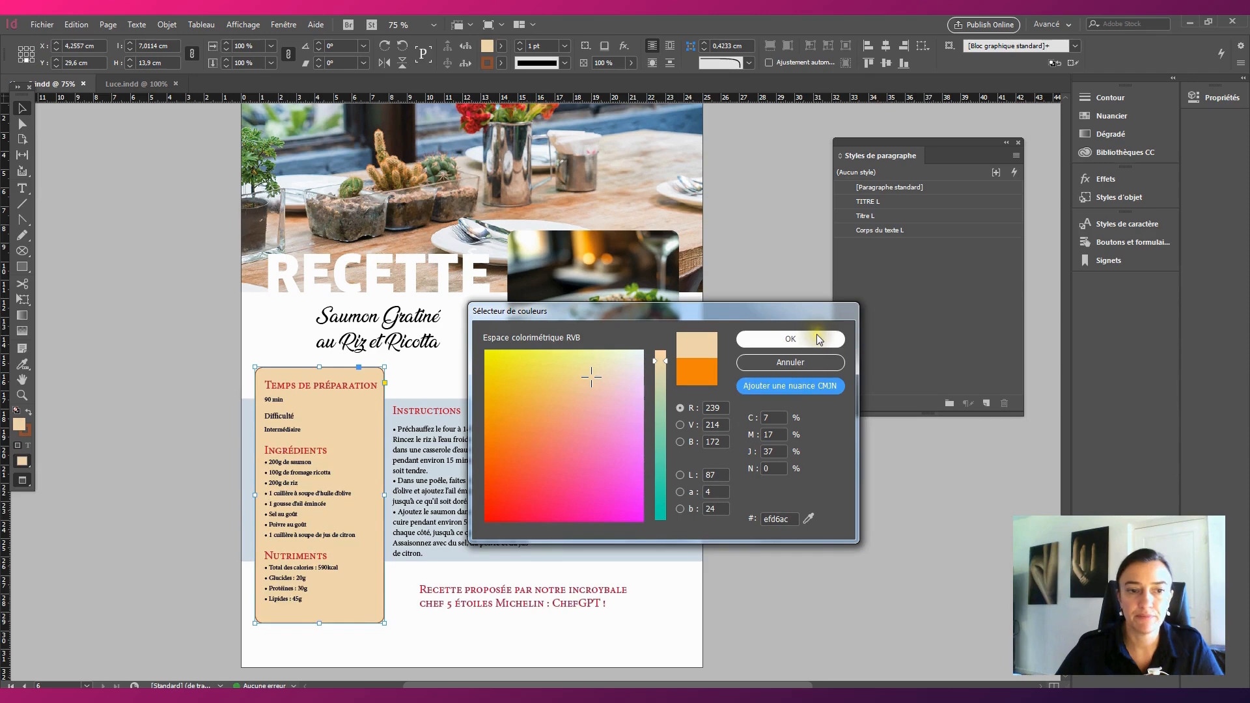
click(818, 339)
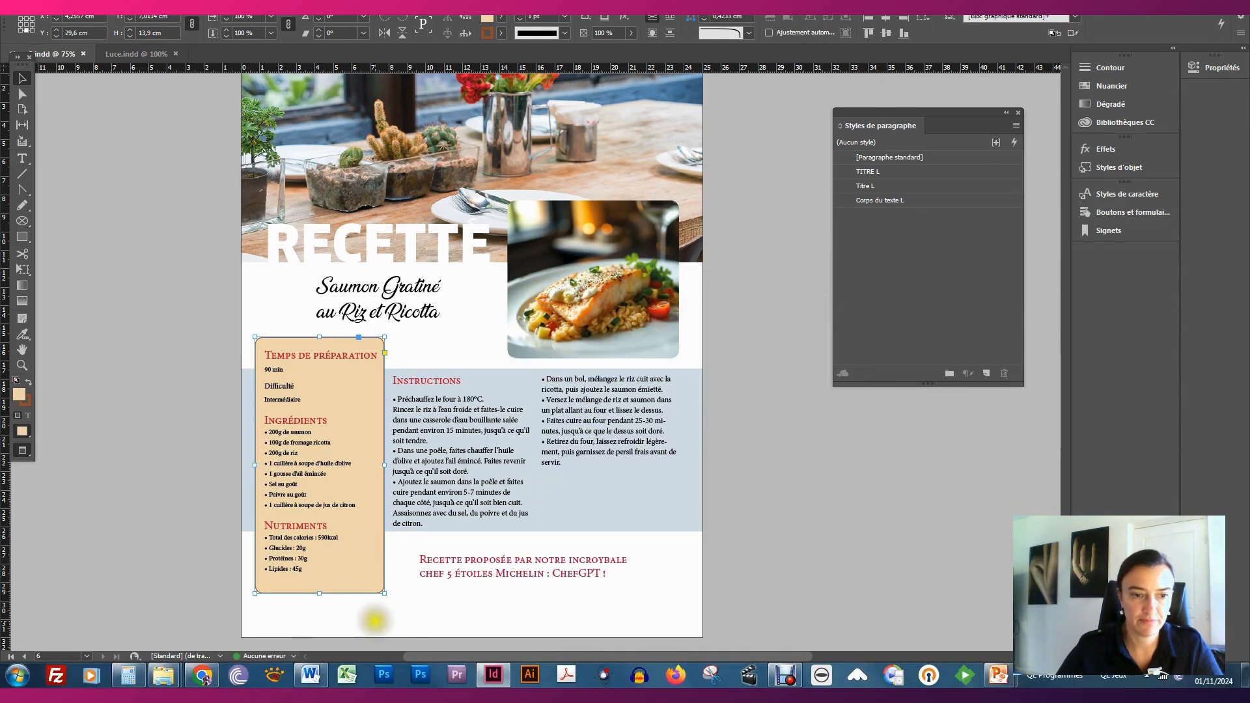
- Nudge the beige ingredients block slightly up to Y 29,425 cm and deselect it
key(Up)
key(Up)
key(Up)
key(Up)
key(Up)
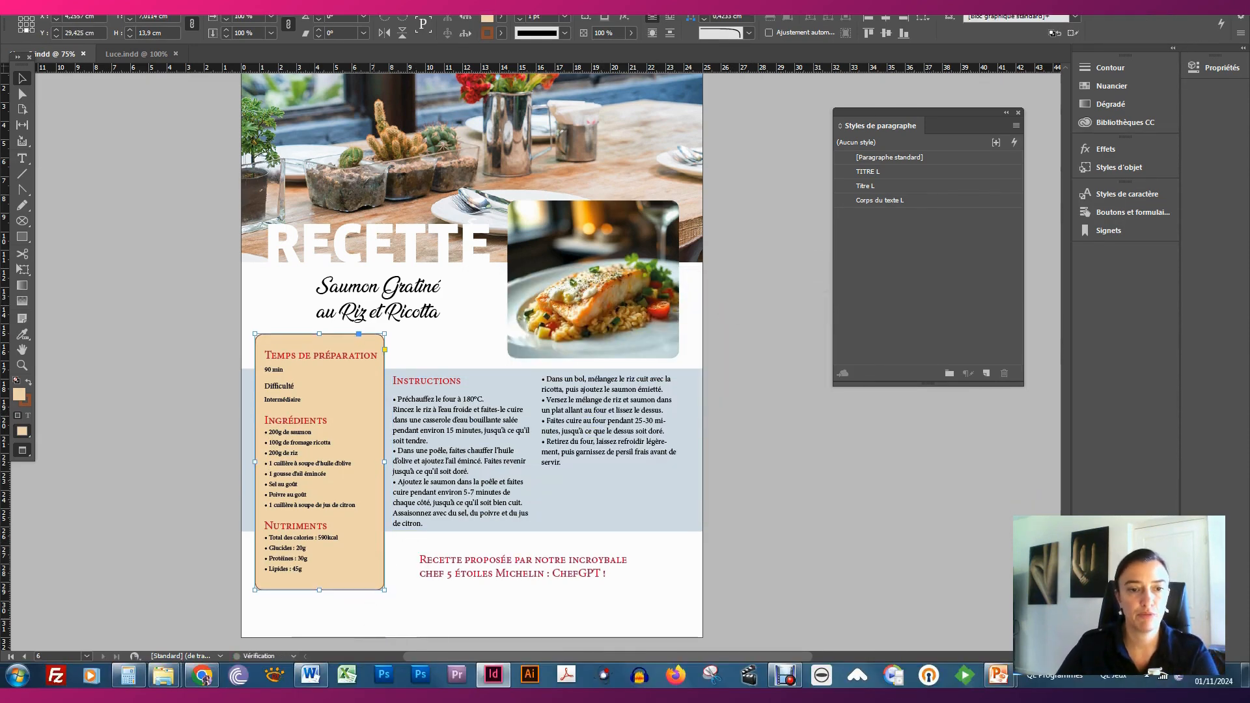
click(742, 497)
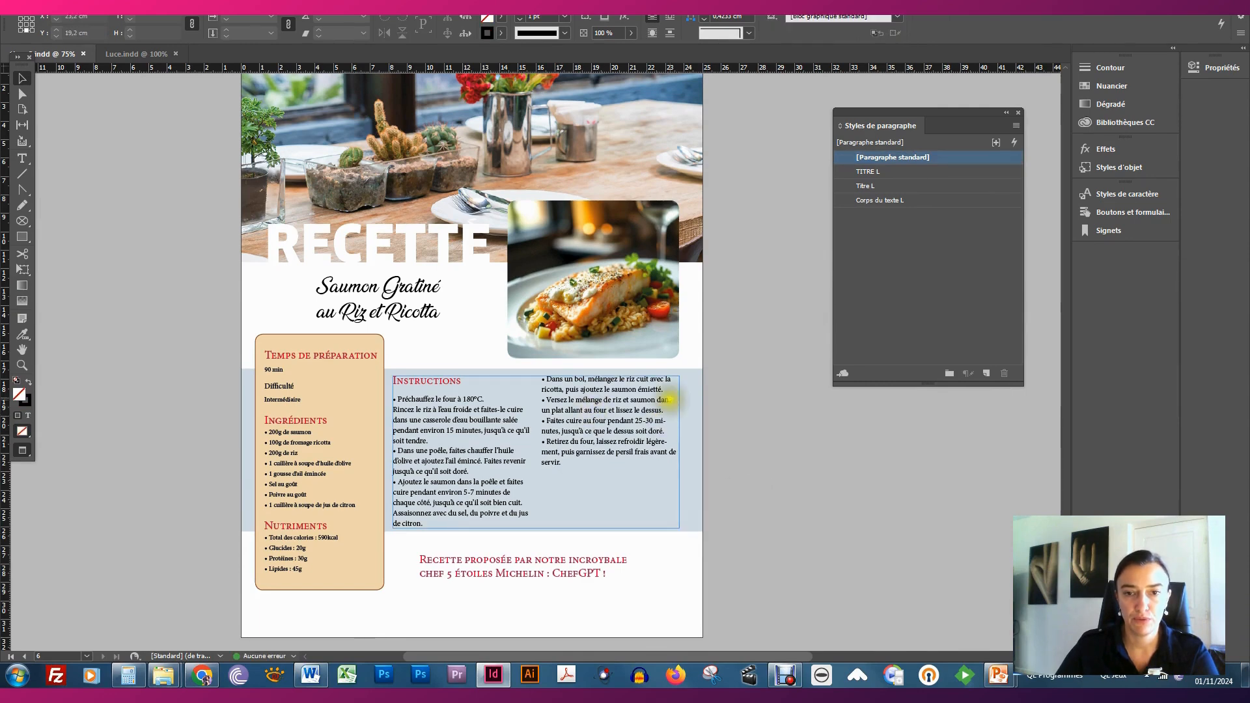
- Extend the blue rectangle slightly at its upper and lower edges and move the closing ChefGPT text frame slightly down
click(664, 400)
drag(471, 368, 478, 366)
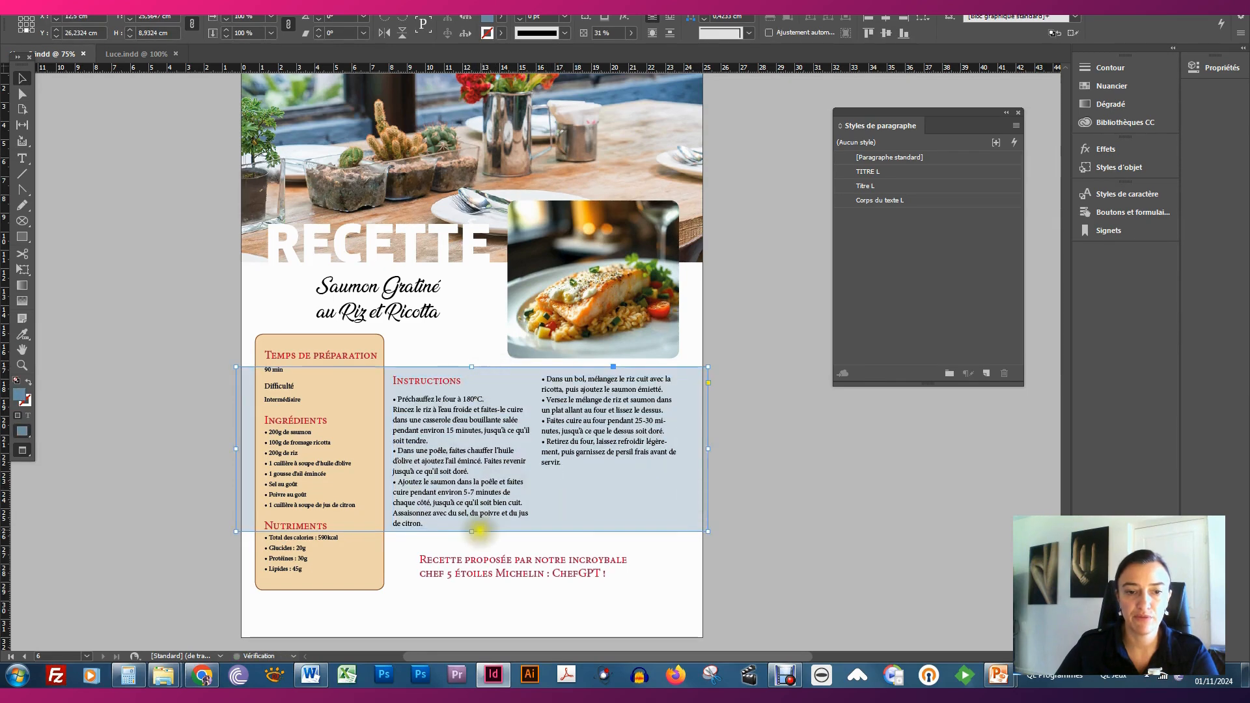
drag(475, 531, 480, 538)
click(800, 535)
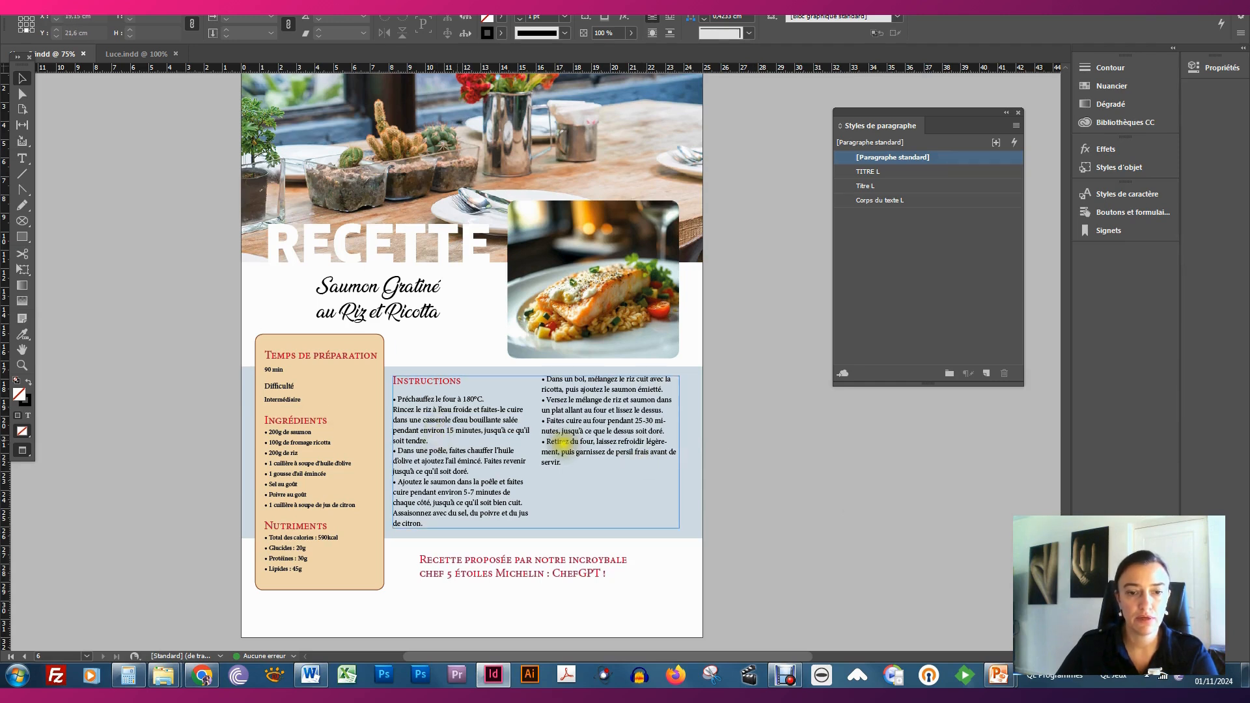
click(514, 567)
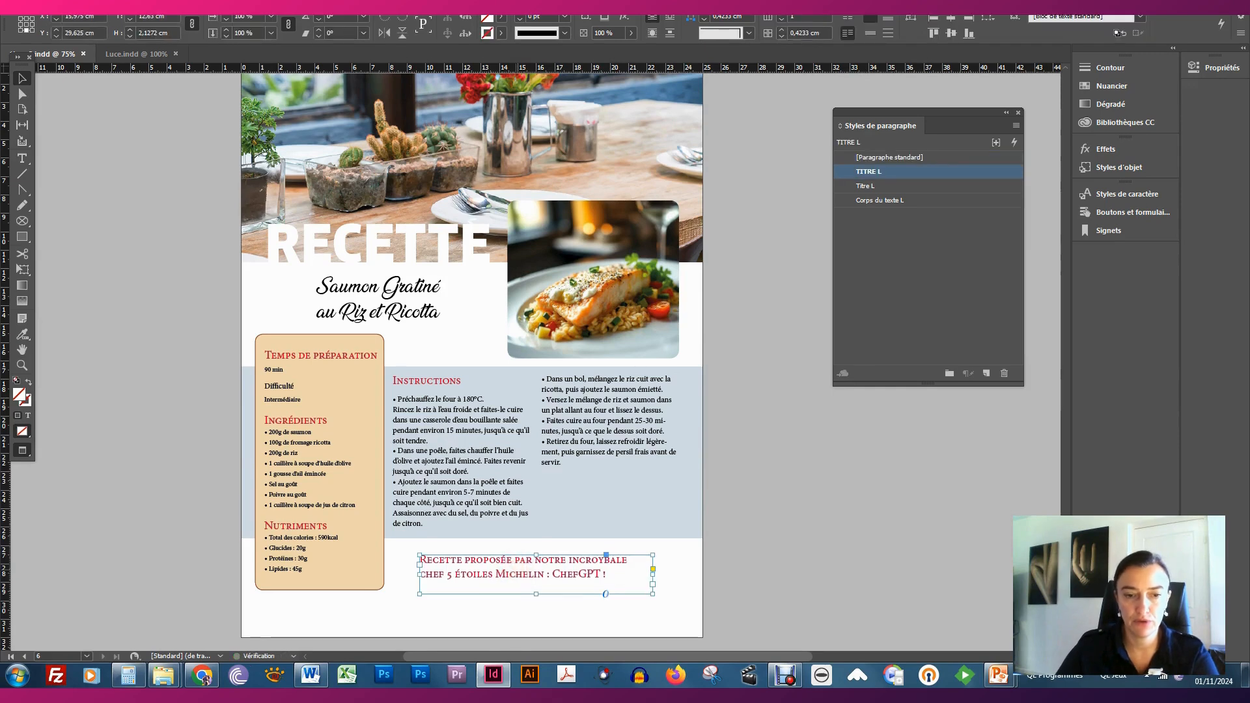
- Insert a blank line before each bulleted instruction from "Dans une poêle" through "Retirez du four"
double_click(472, 447)
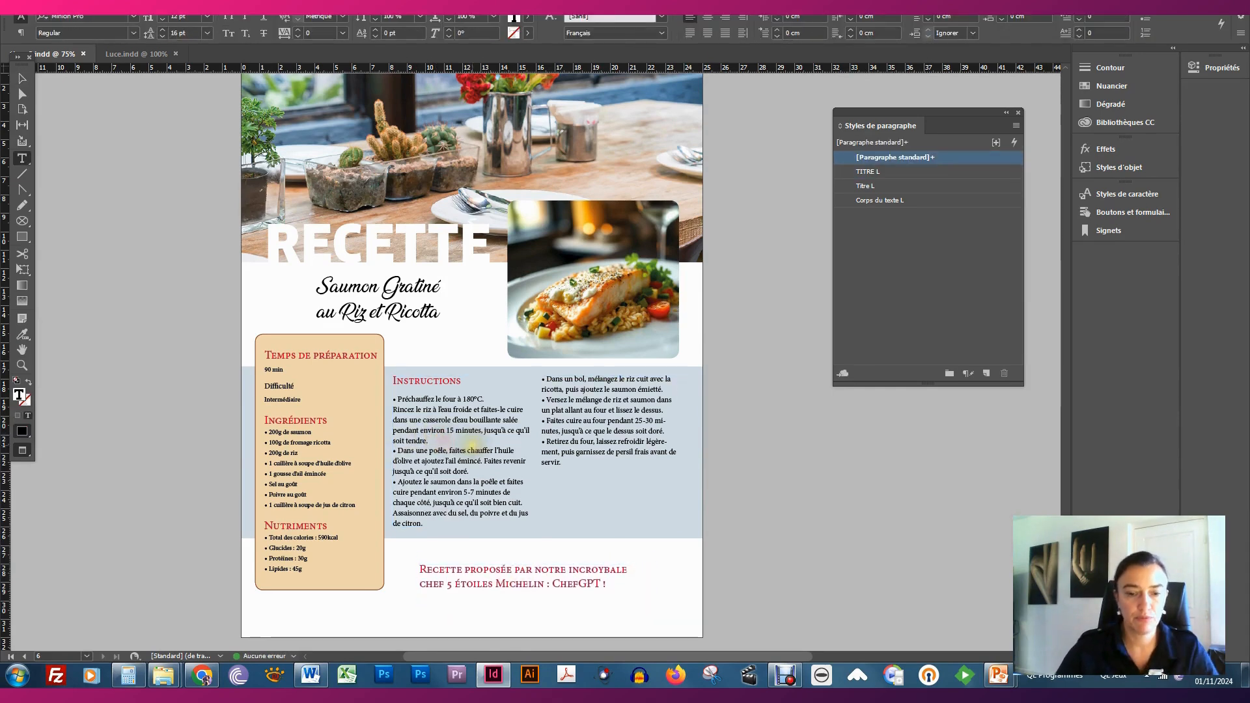
key(Return)
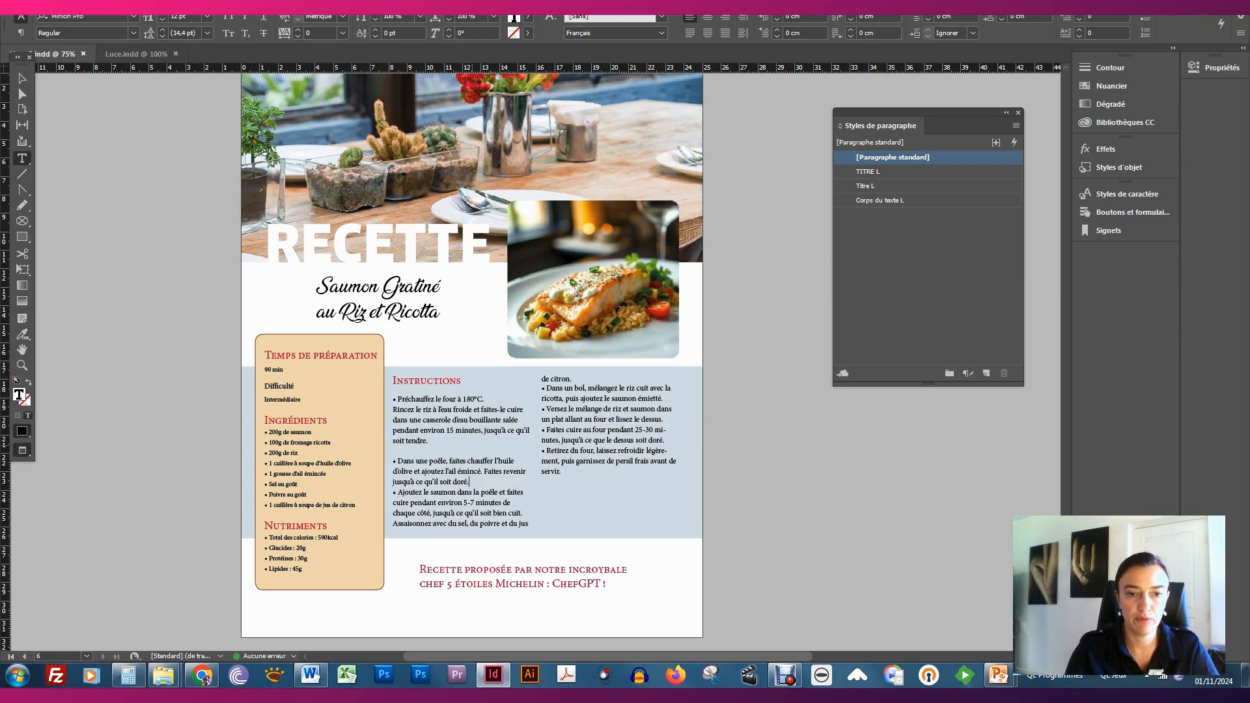
key(Return)
click(584, 388)
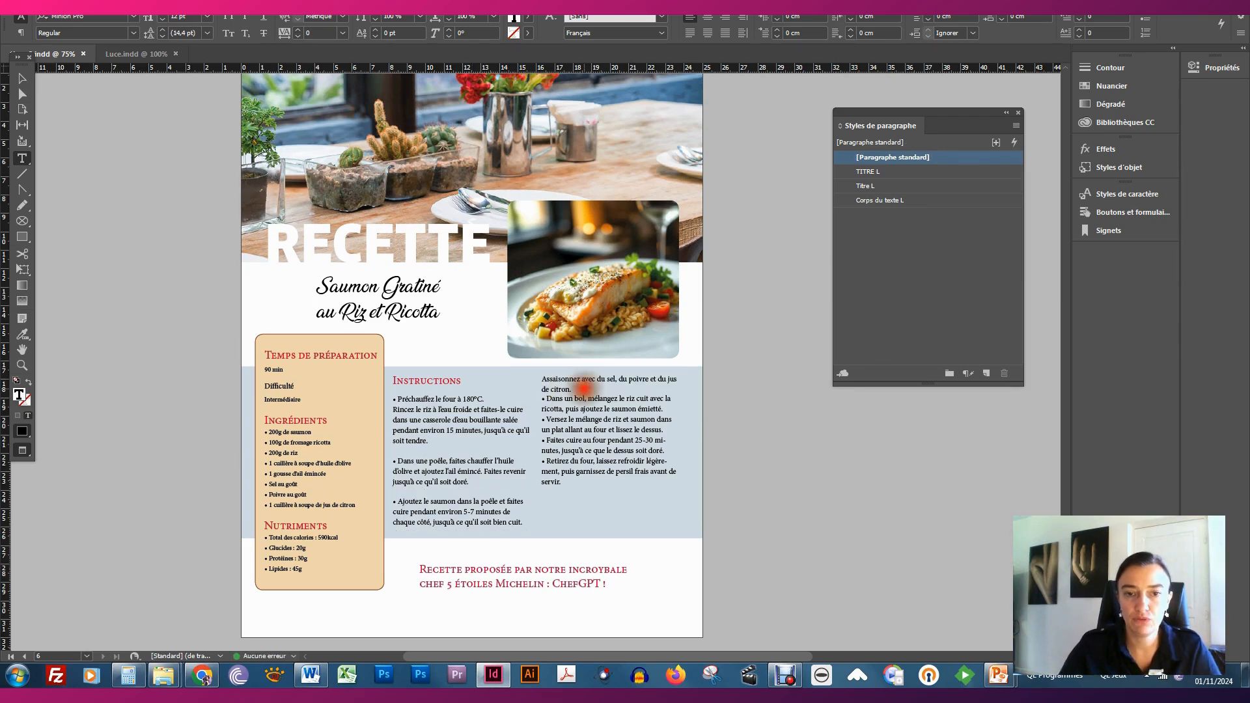
key(Return)
key(Return)
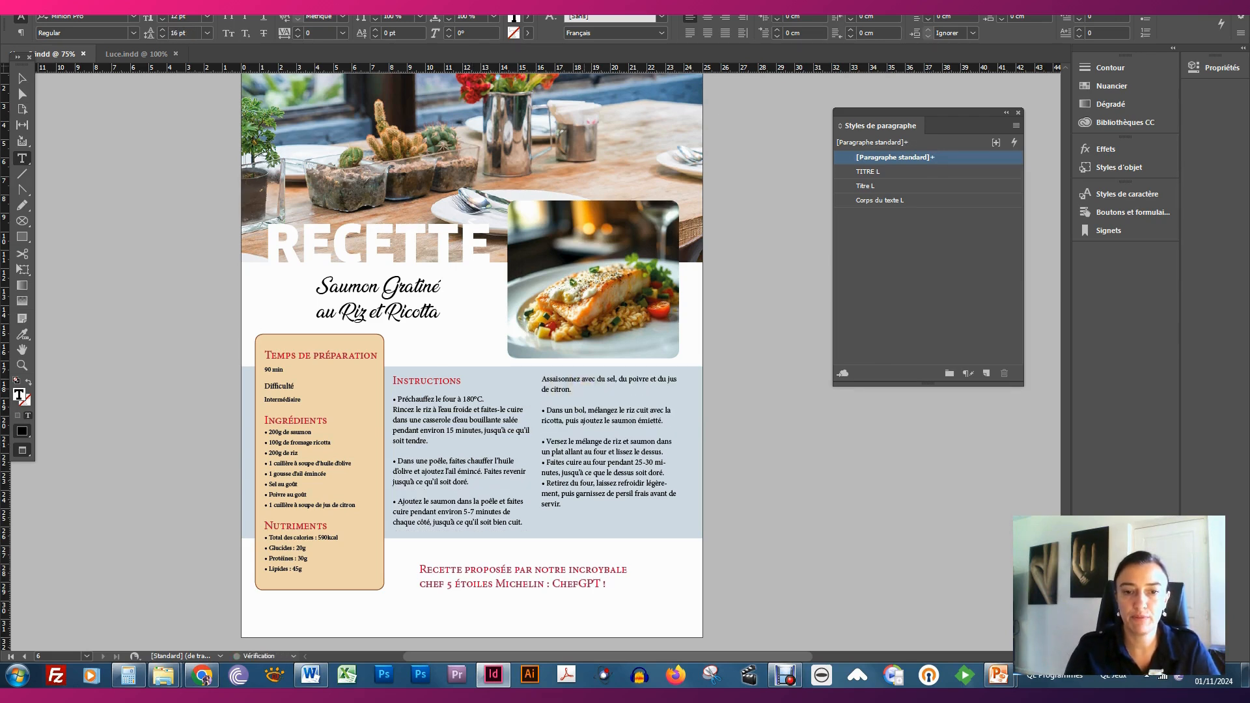
key(Return)
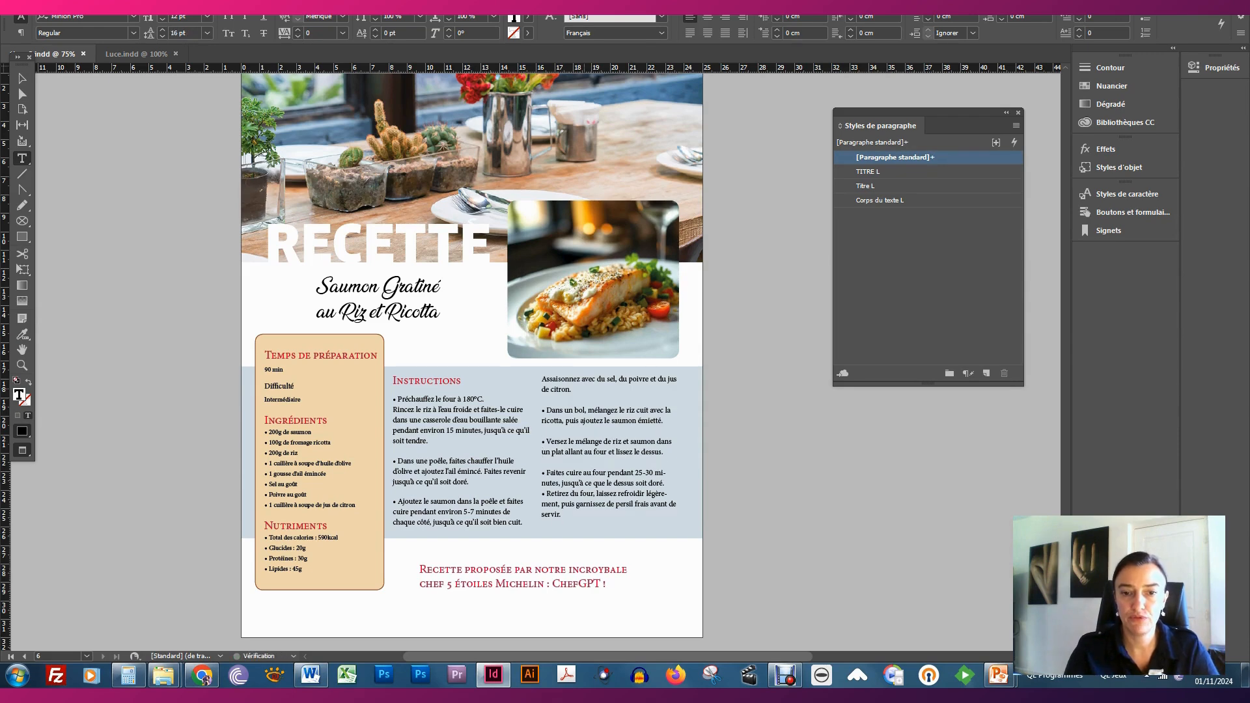
key(Return)
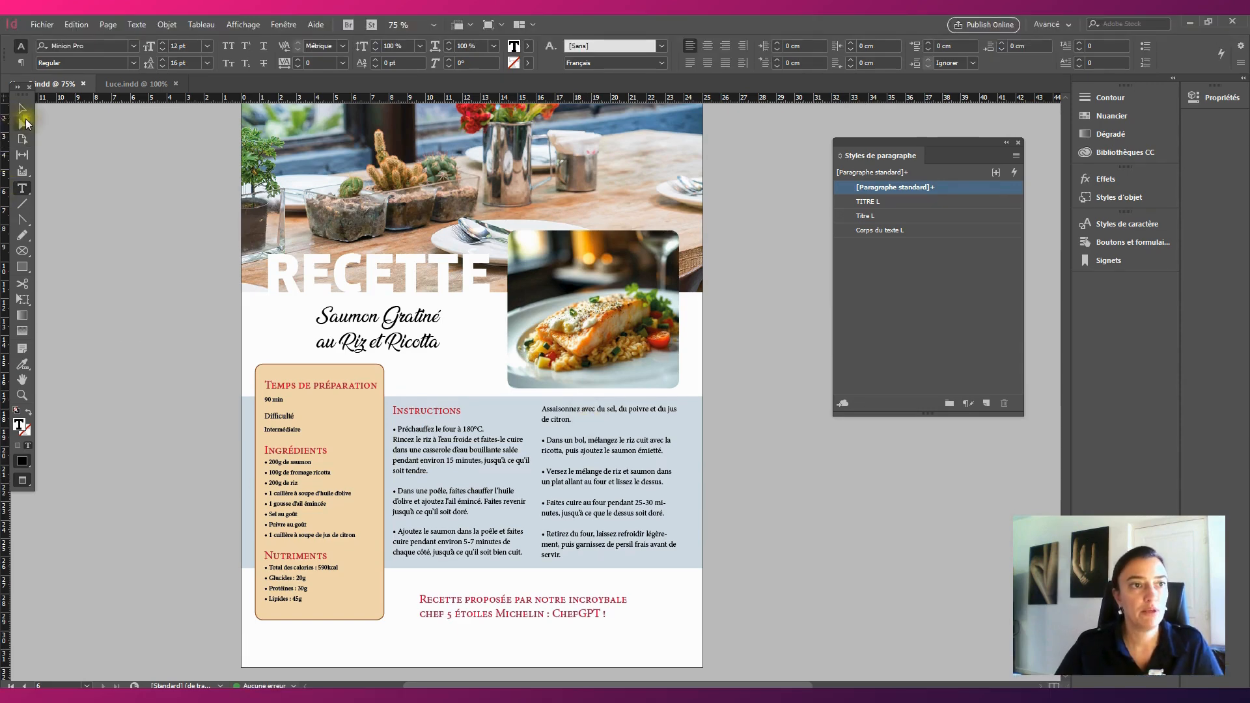
- Extend the blue rectangle's lower and upper edges around the instructions to a height of 9,6 cm
click(21, 78)
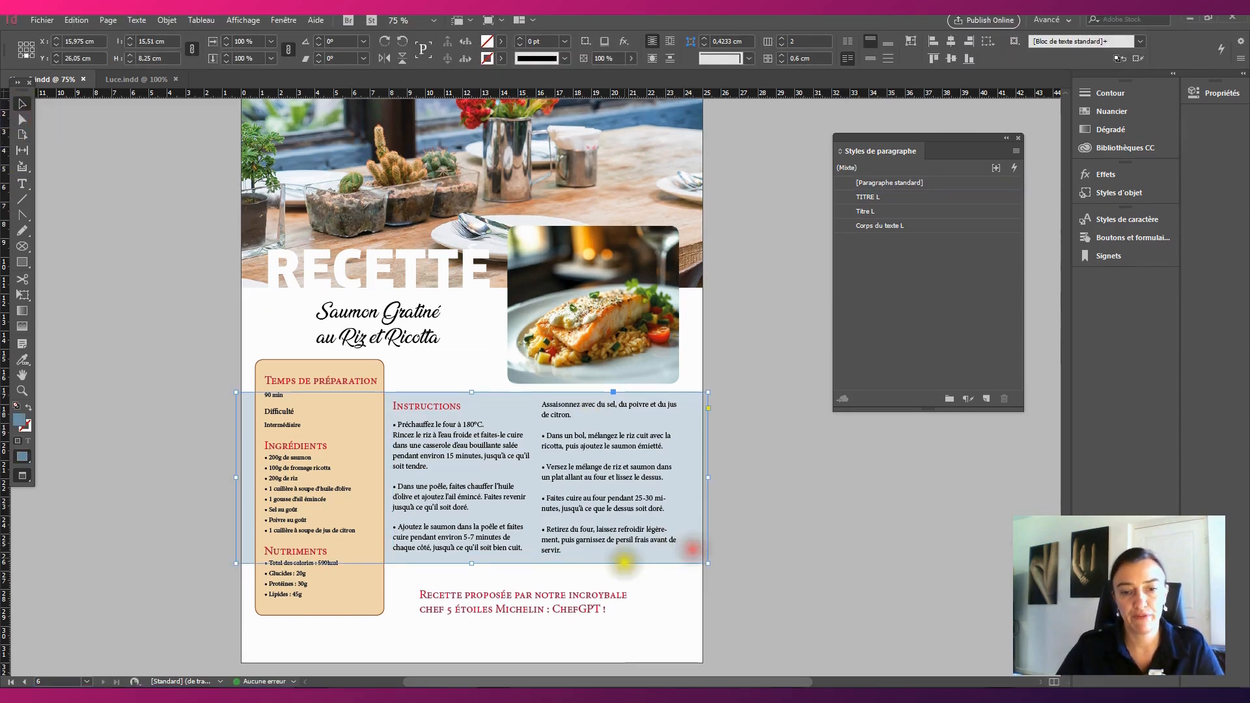
click(472, 566)
drag(472, 552, 472, 557)
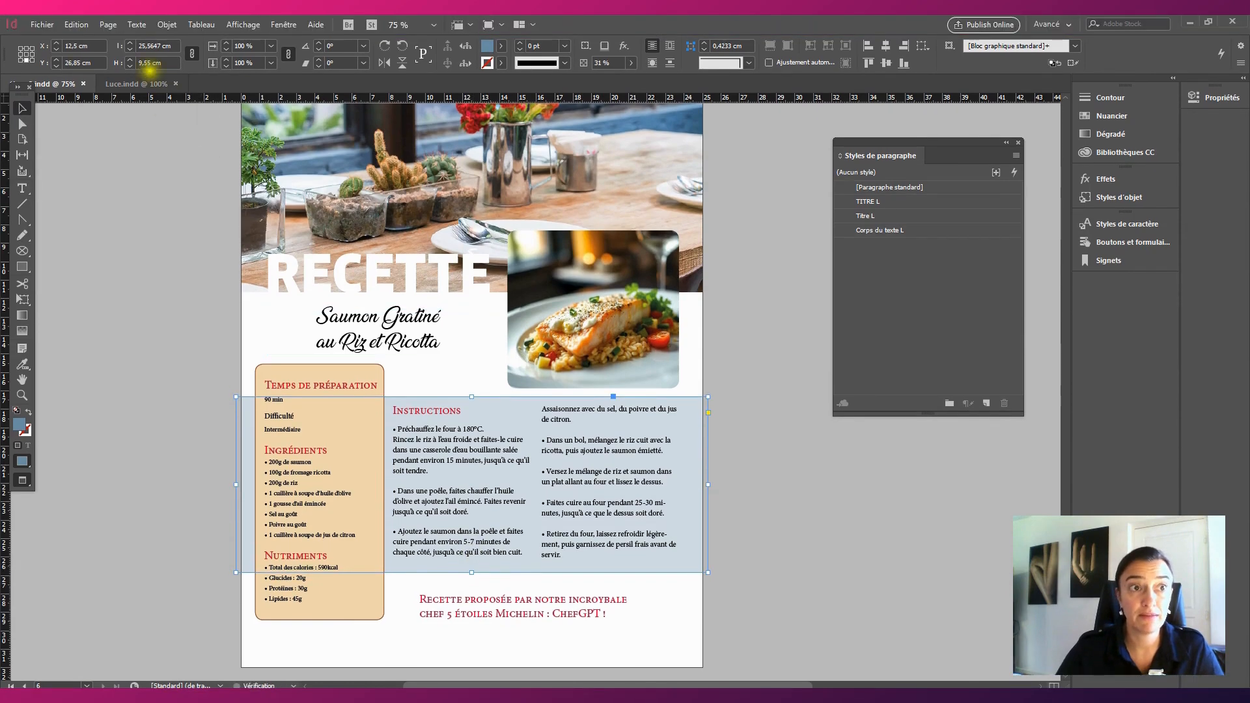
click(473, 394)
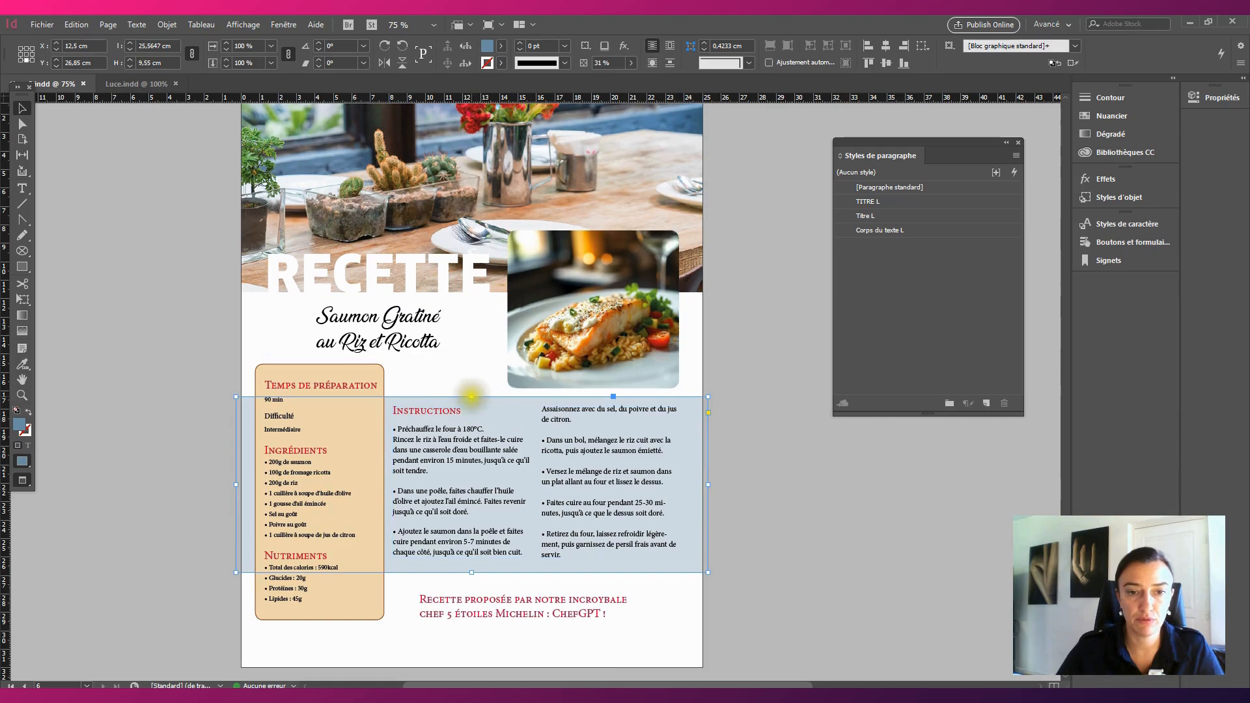
drag(475, 392, 475, 368)
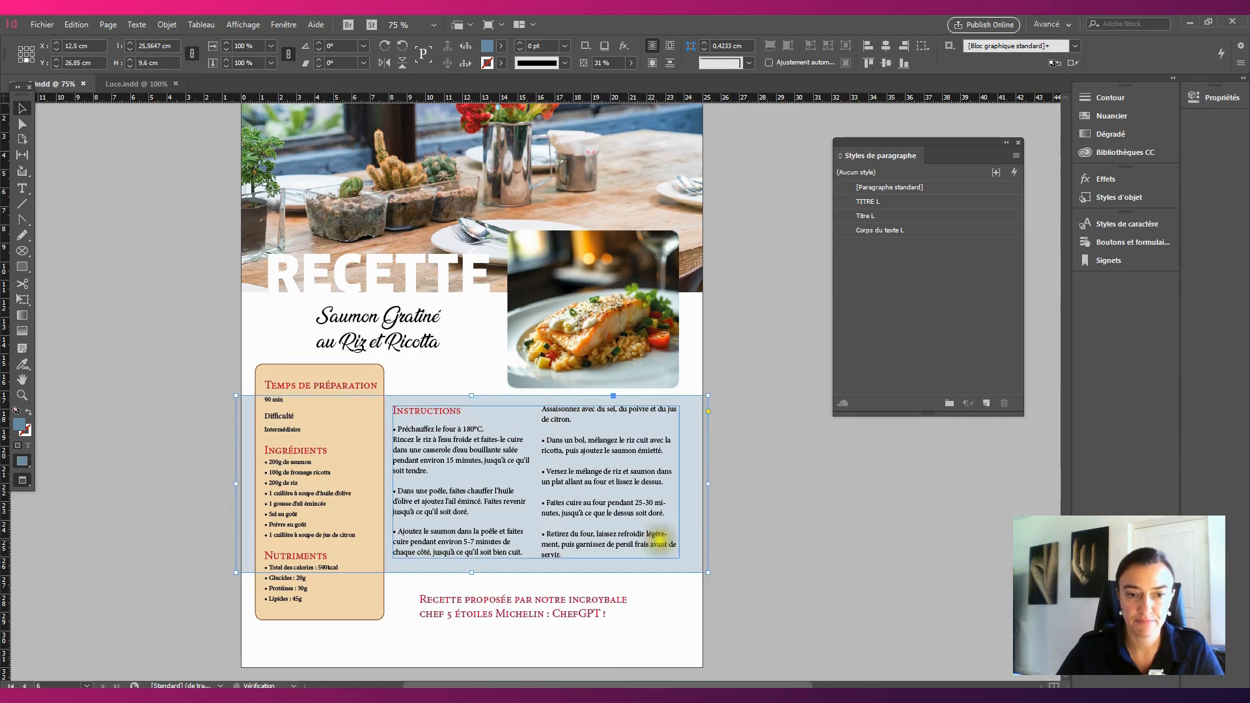
- Copy an existing bullet in front of "Assaisonnez avec du sel" and start that sentence on its own line in the second column
click(490, 524)
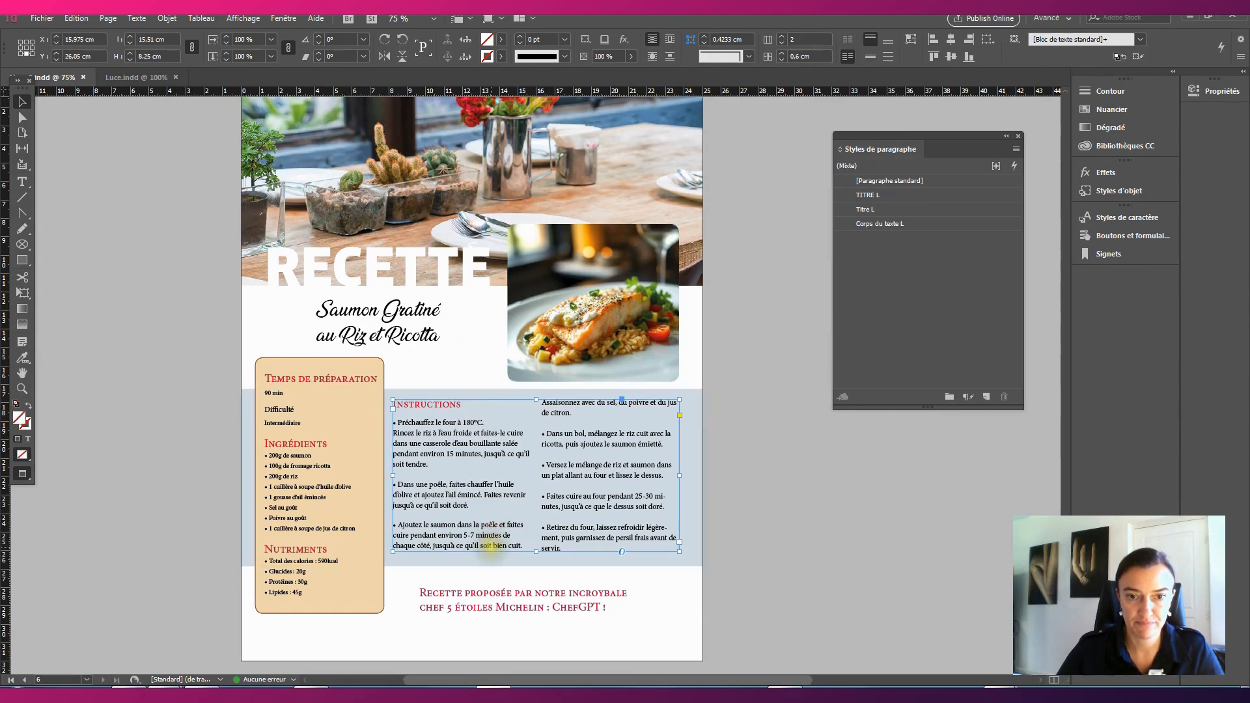
double_click(548, 434)
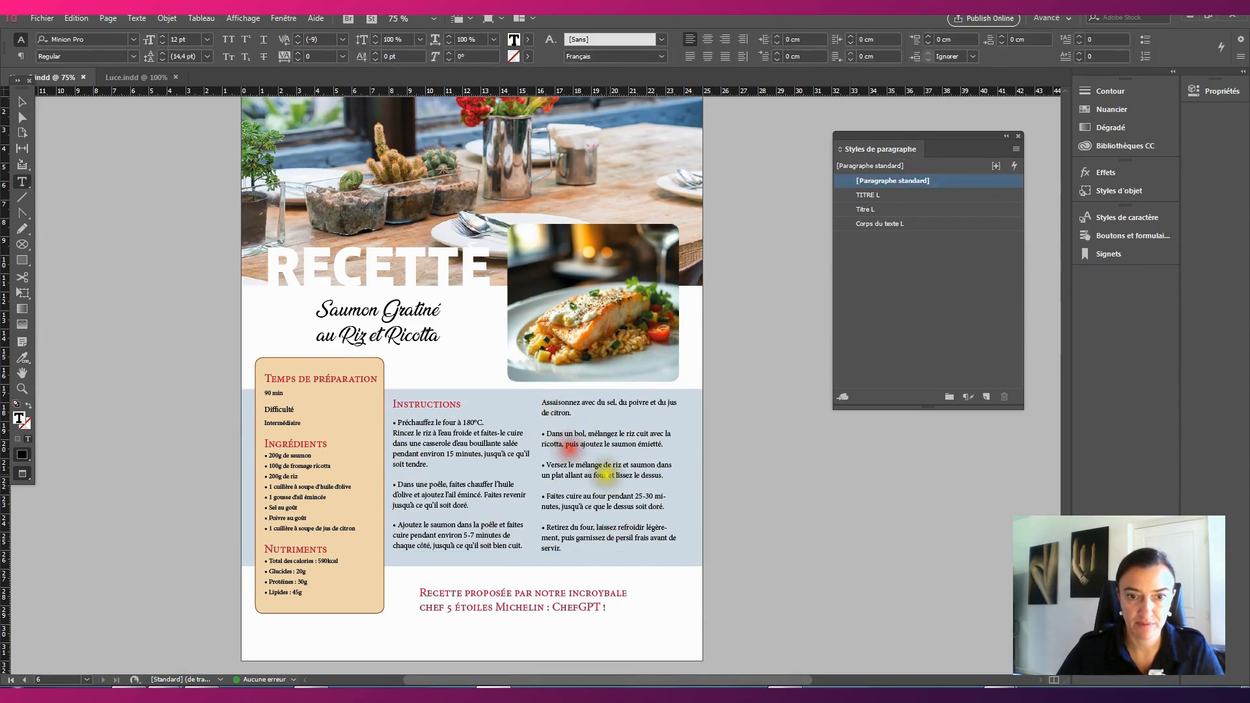
key(shift+Left)
key(ctrl+c)
key(Up)
key(Up)
key(Up)
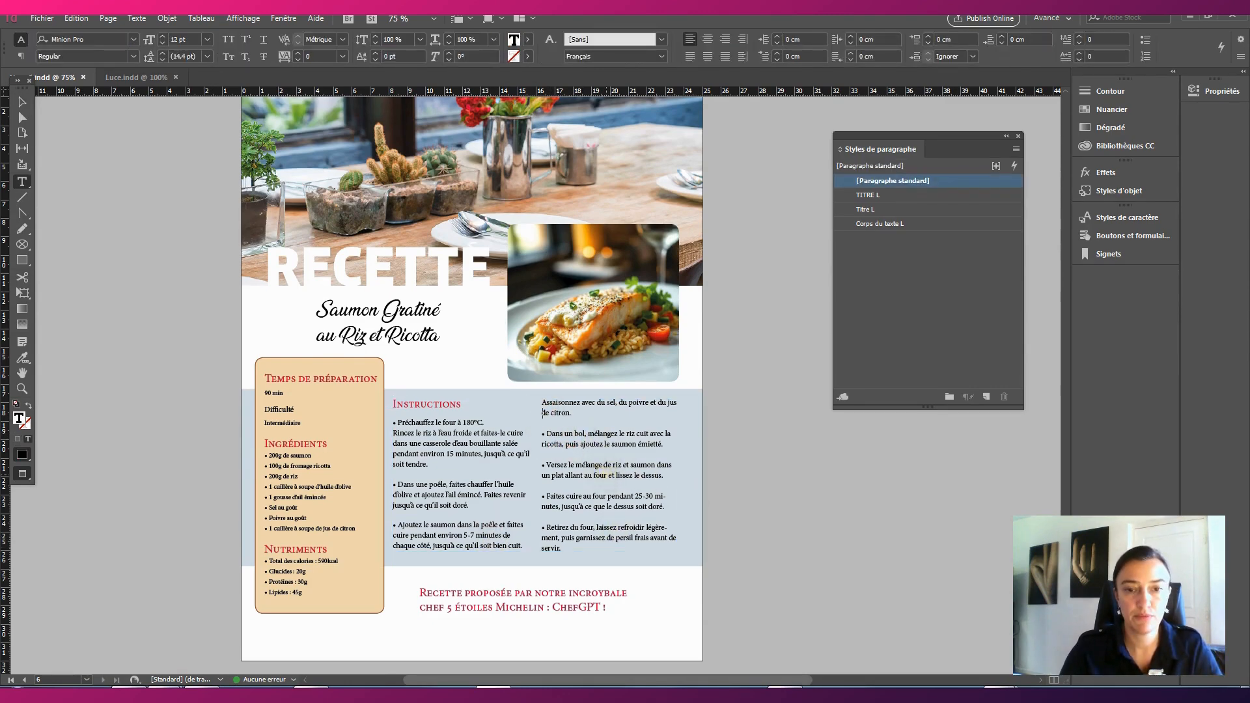
key(ctrl+v)
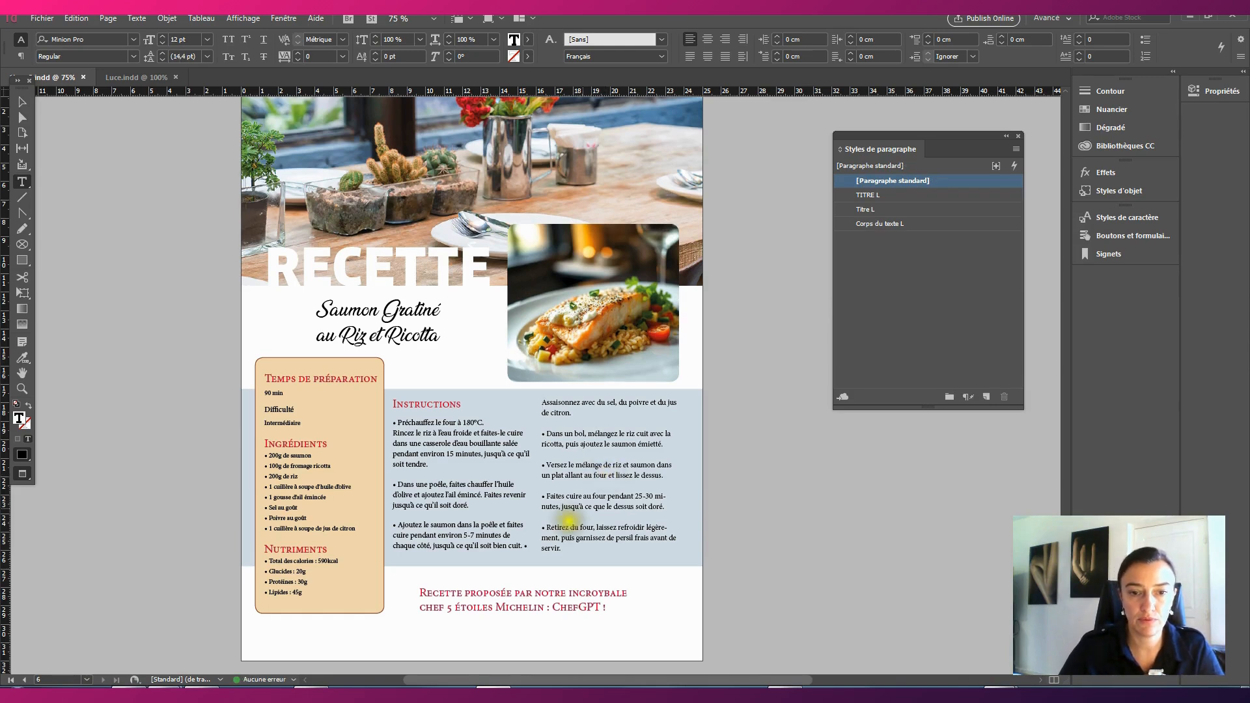
click(525, 547)
key(Return)
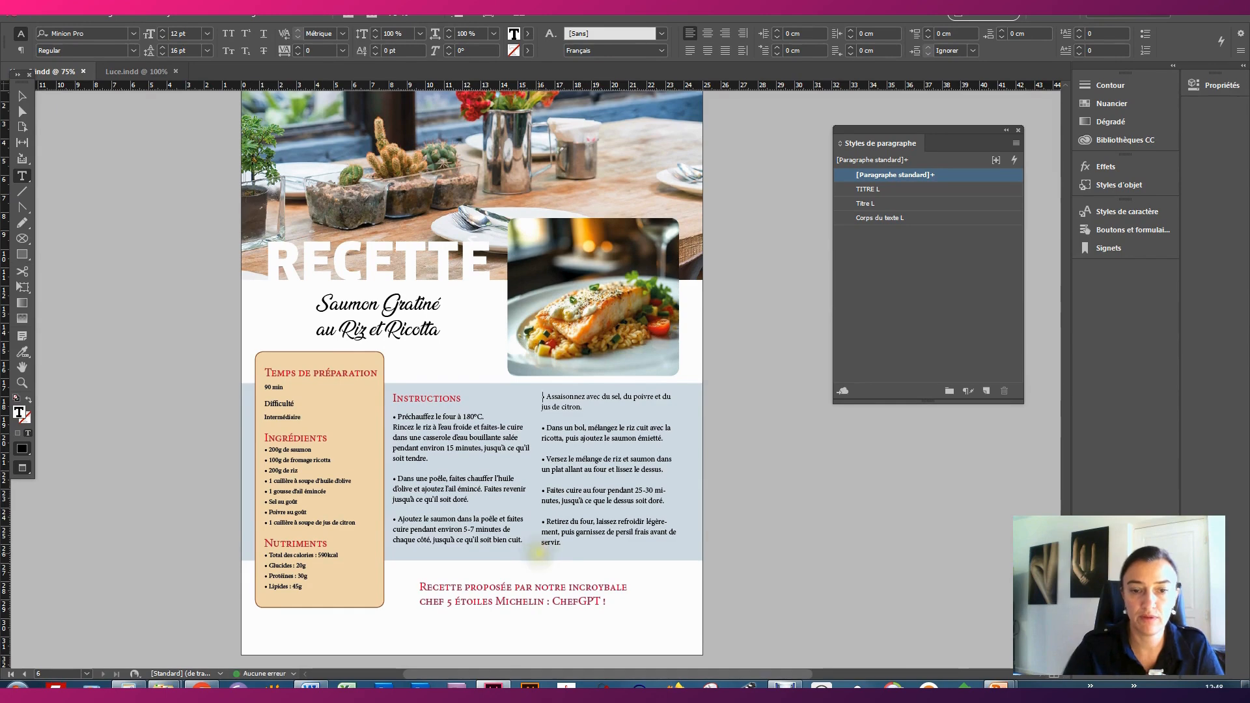
click(21, 96)
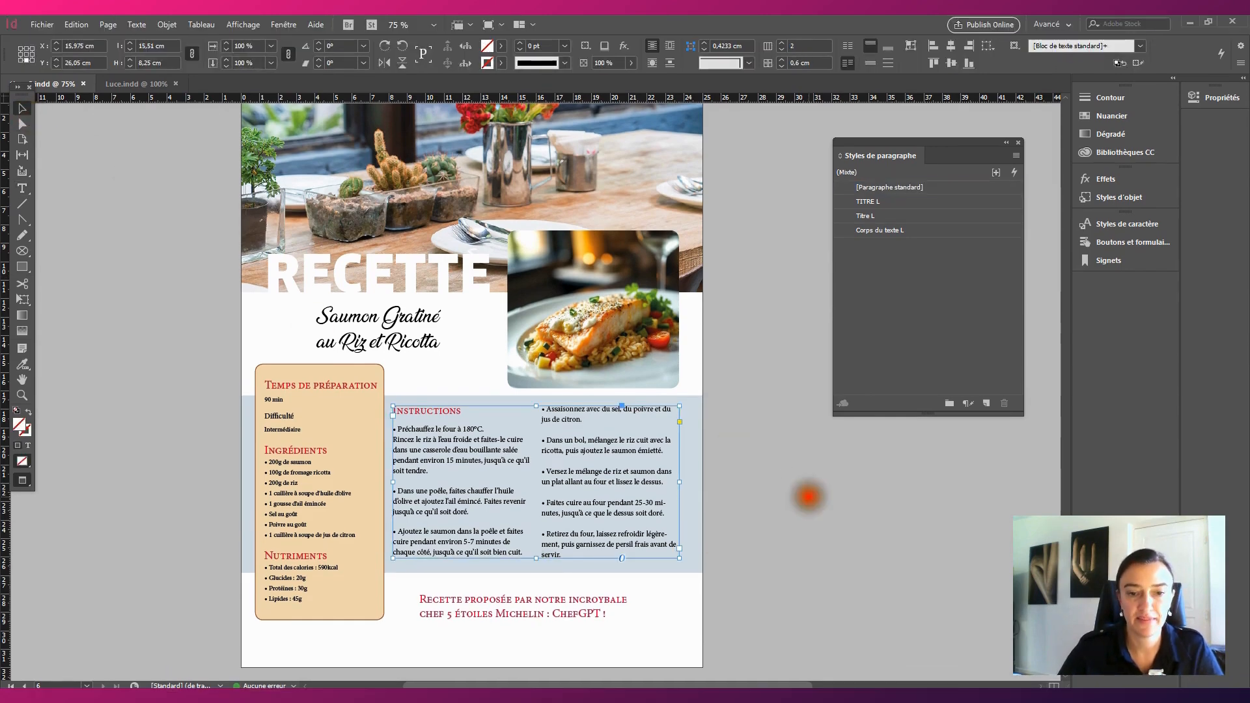
- Deselect the instructions text frame and fit the whole recipe page in the window to review the layout
click(808, 496)
scroll(808, 496, up, 2)
scroll(809, 496, down, 3)
scroll(808, 496, up, 3)
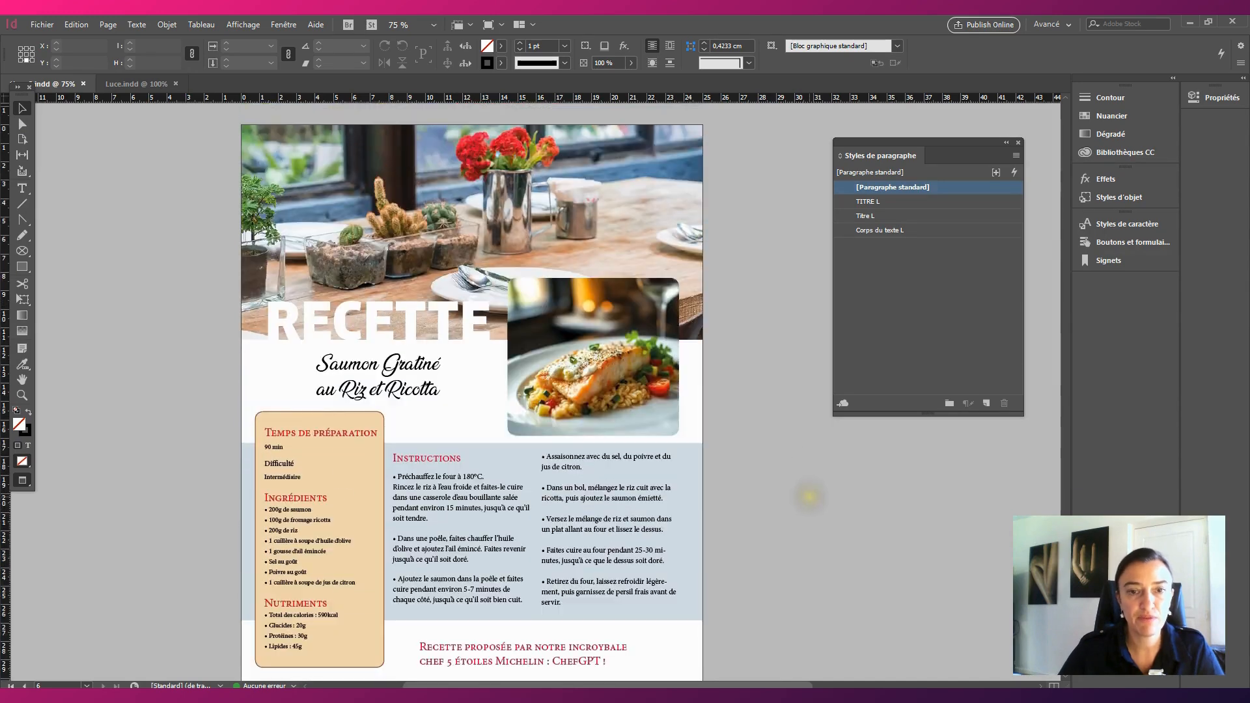
double_click(23, 391)
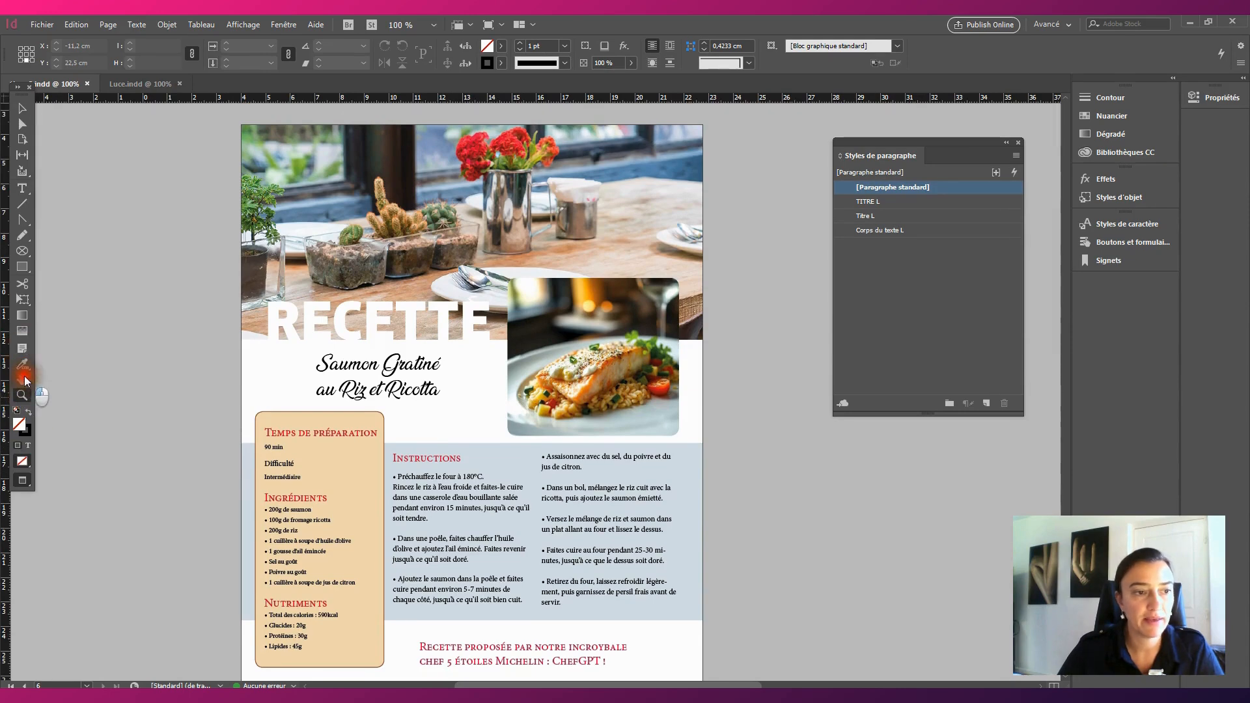
double_click(24, 379)
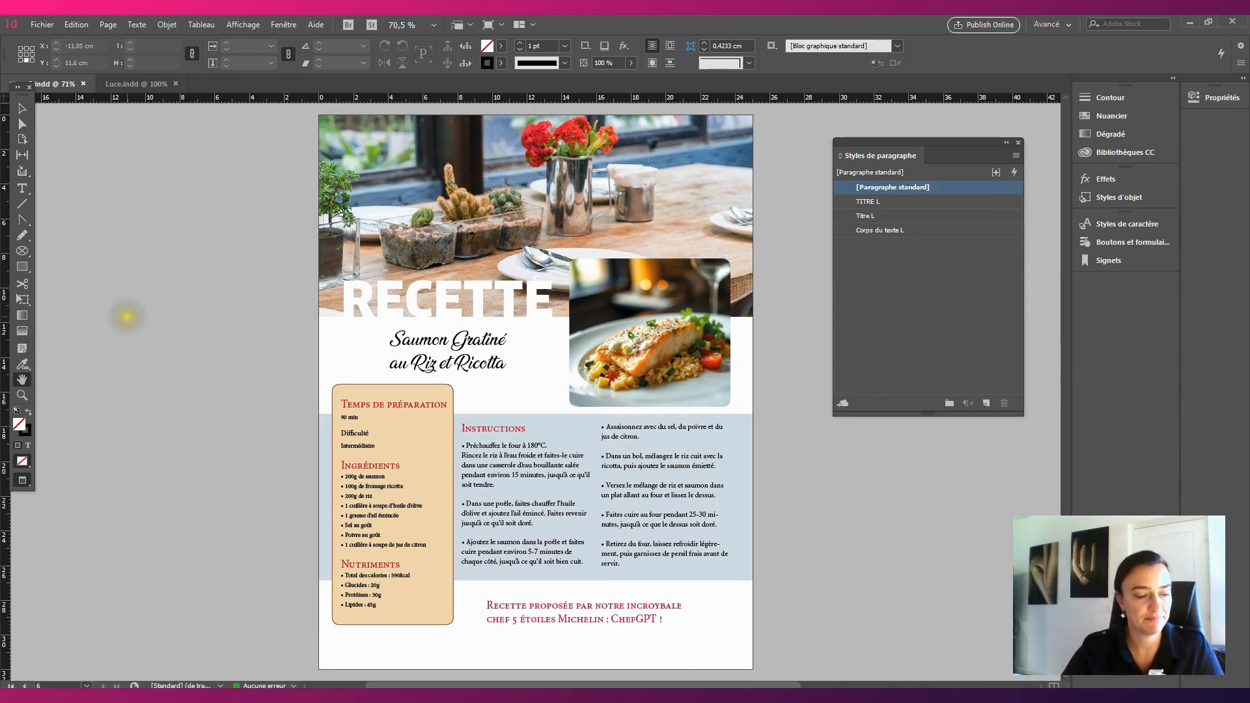
- Save the recipe document under its existing file name
click(42, 26)
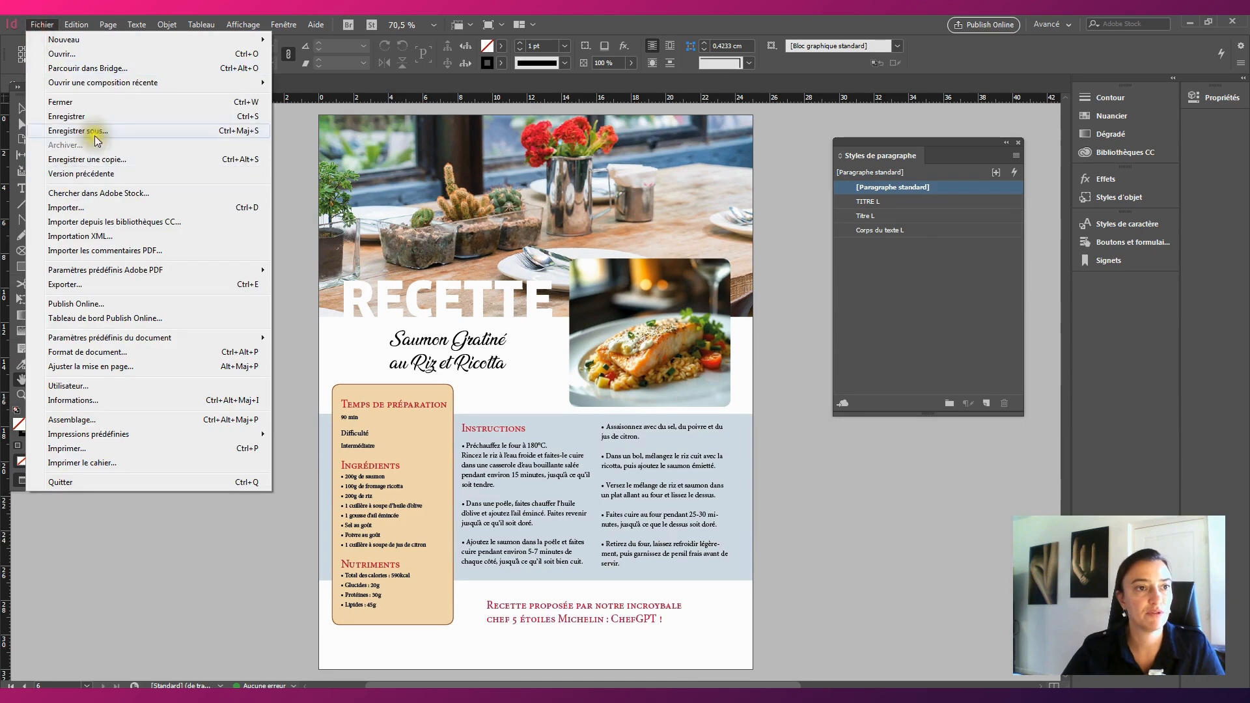
click(107, 118)
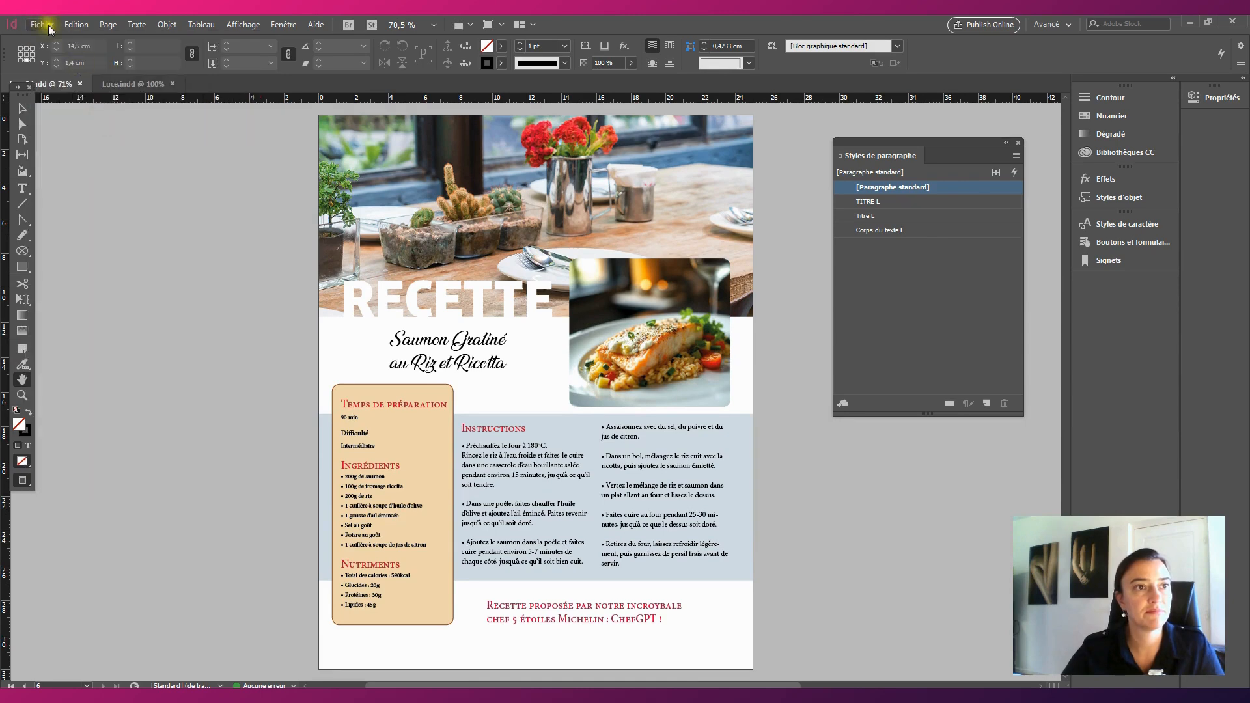
click(43, 26)
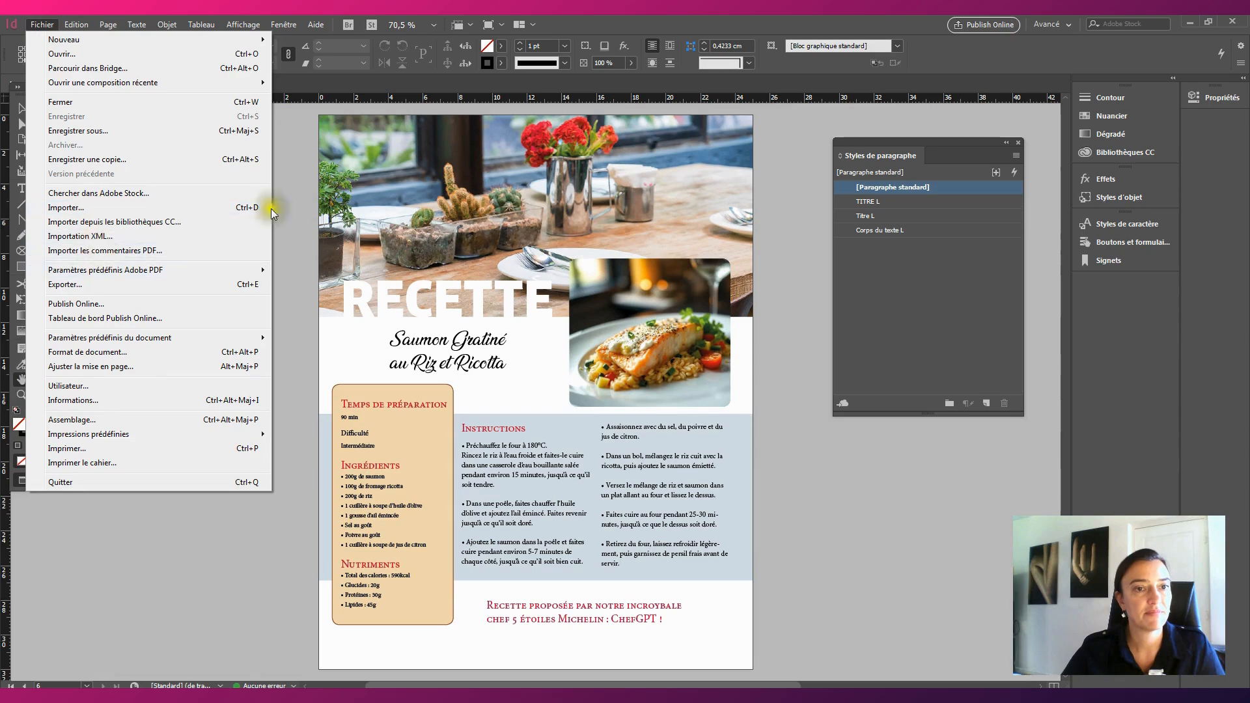
click(293, 190)
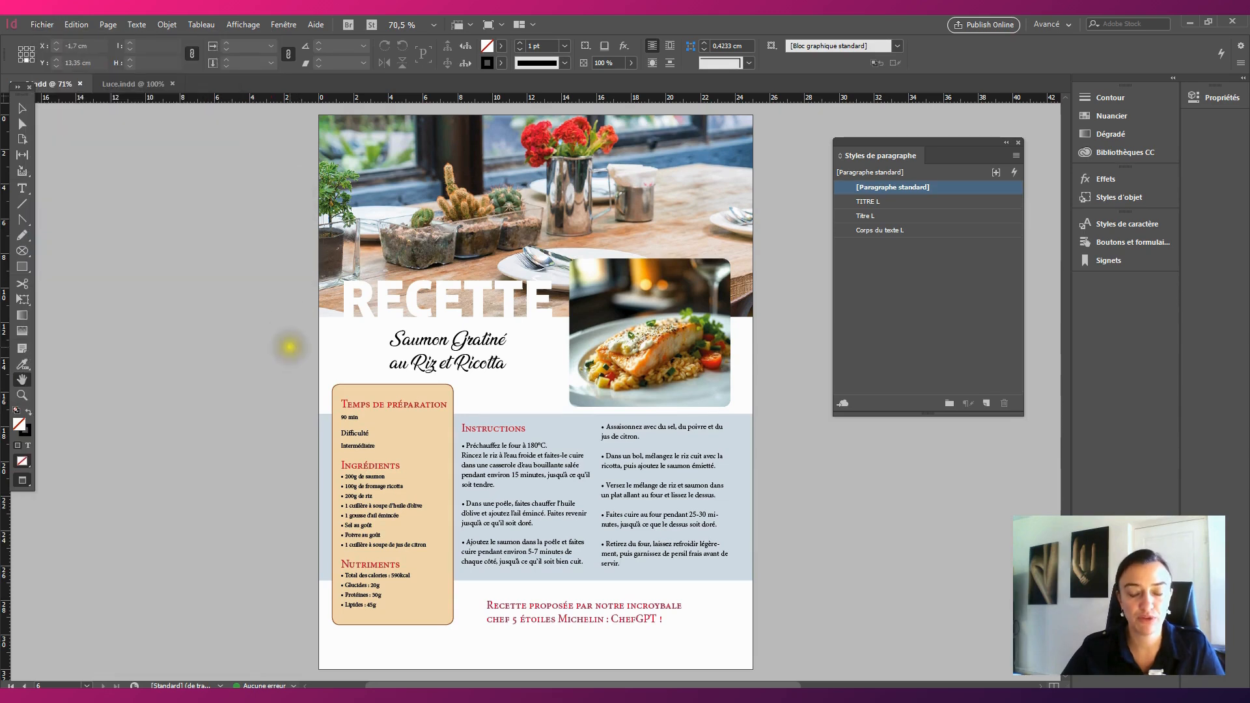